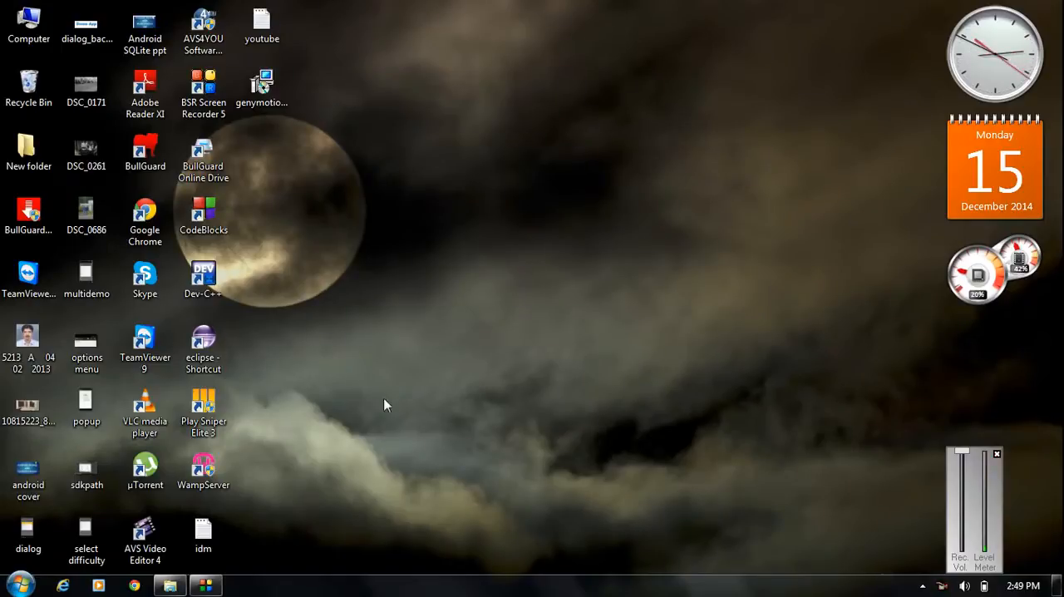
- Search Google in Chrome for "jdk download" and open Oracle's Java SE Downloads page
left_click(134, 585)
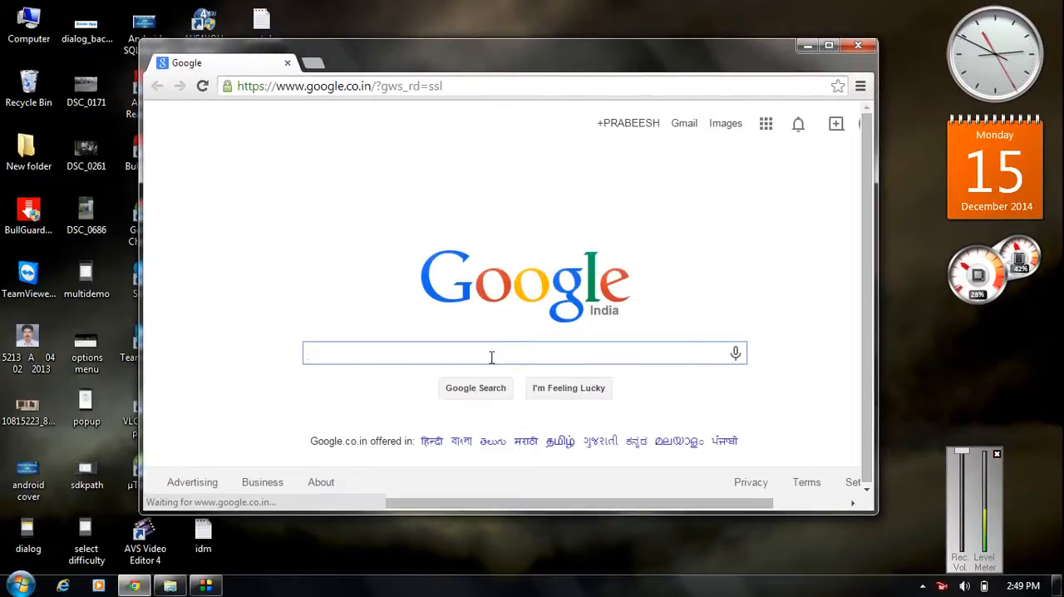
type("jdk")
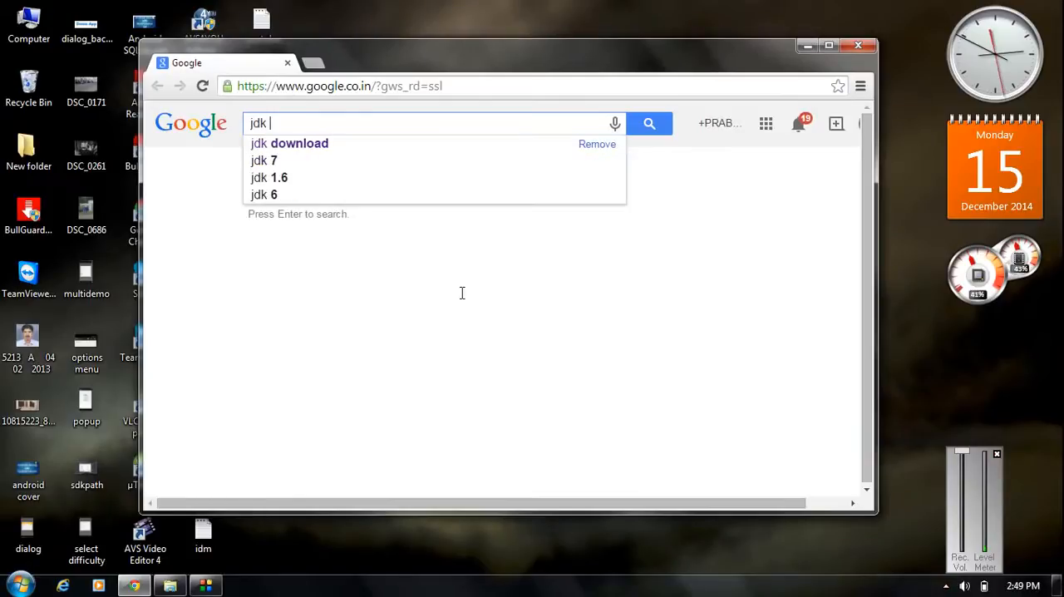
left_click(316, 145)
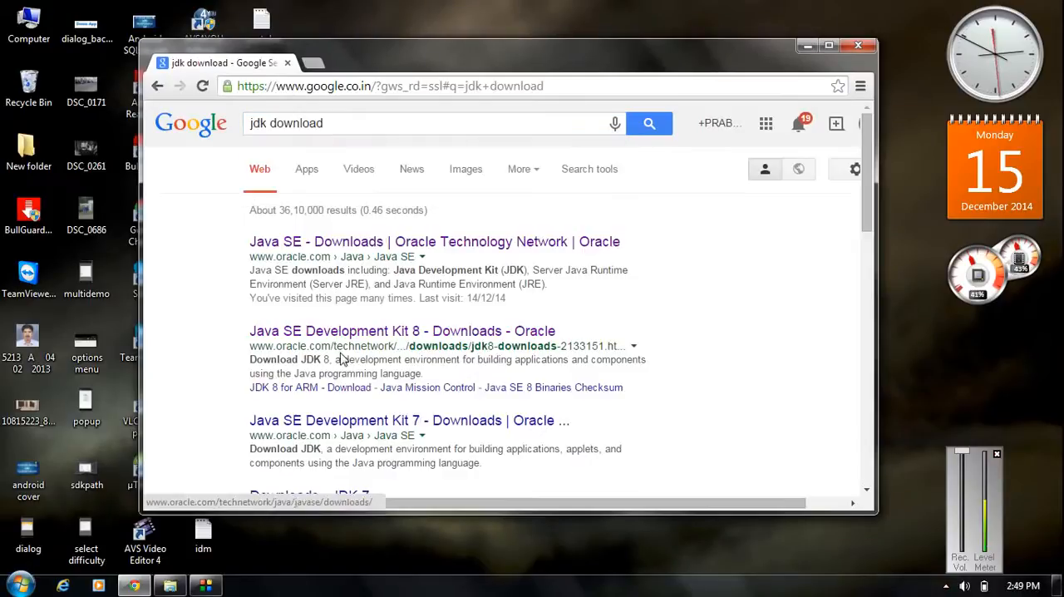
left_click(442, 247)
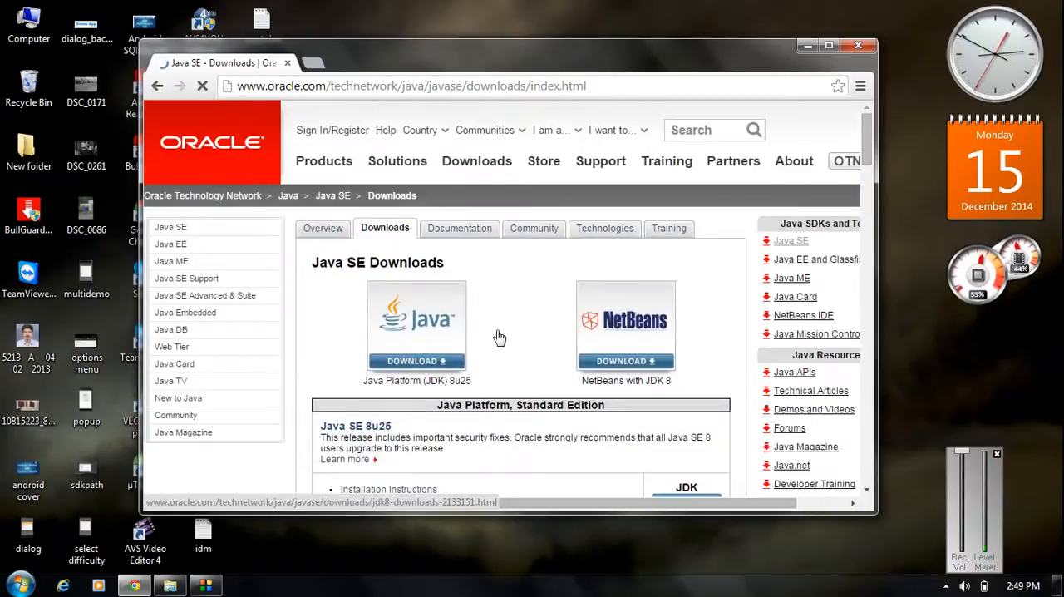
- Open the Java Platform (JDK) 8u25 download page and accept its license agreement
left_click(410, 331)
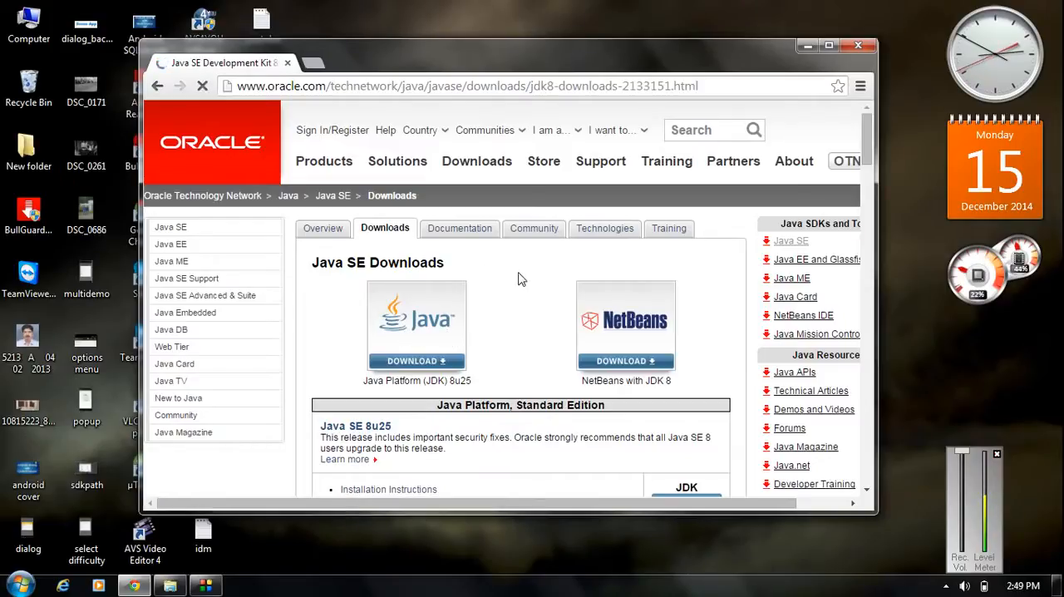
scroll(520, 279, "down", 5)
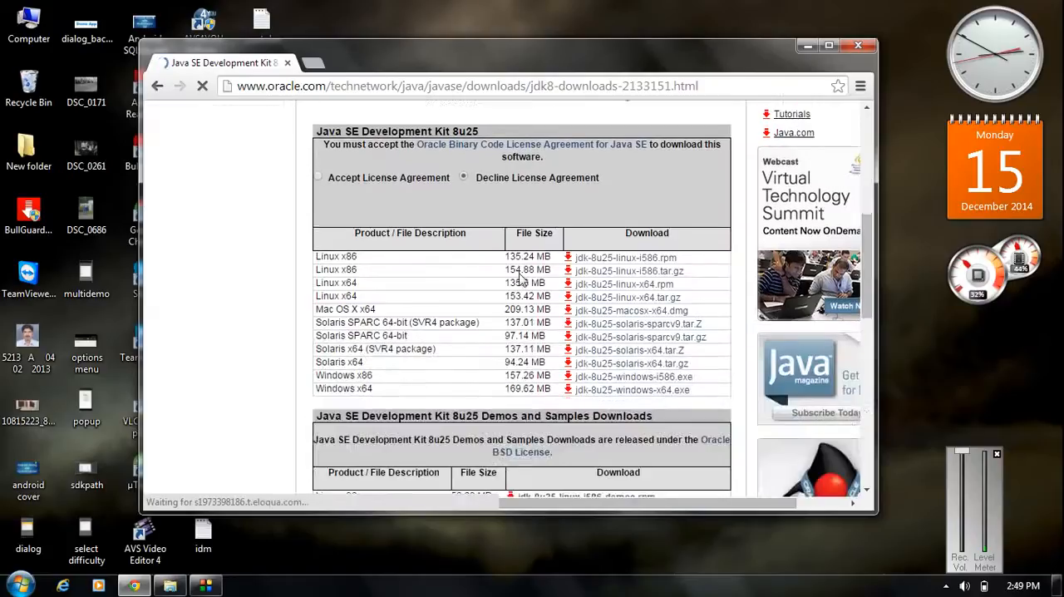
scroll(520, 278, "up", 2)
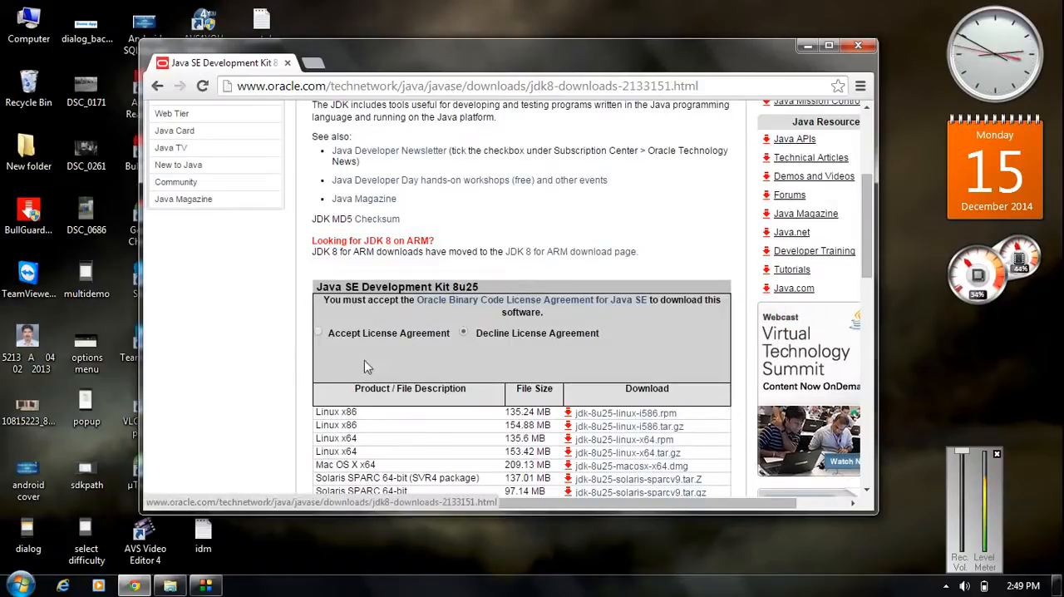
left_click(318, 332)
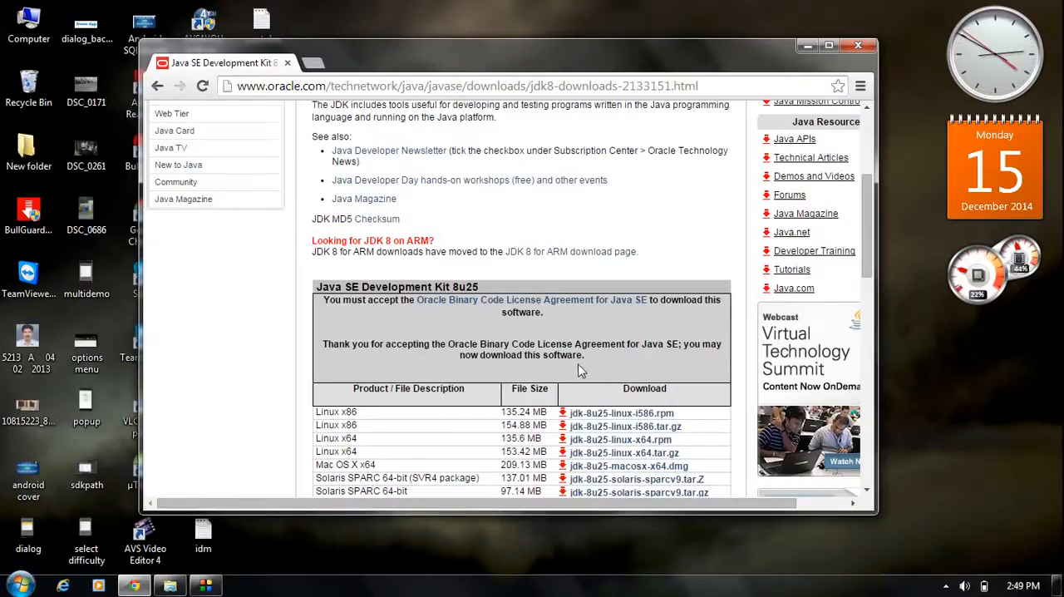
- Examine the Windows x64 and Windows x86 entries in the Java SE Development Kit 8u25 download list
scroll(533, 356, "down", 3)
scroll(534, 351, "up", 1)
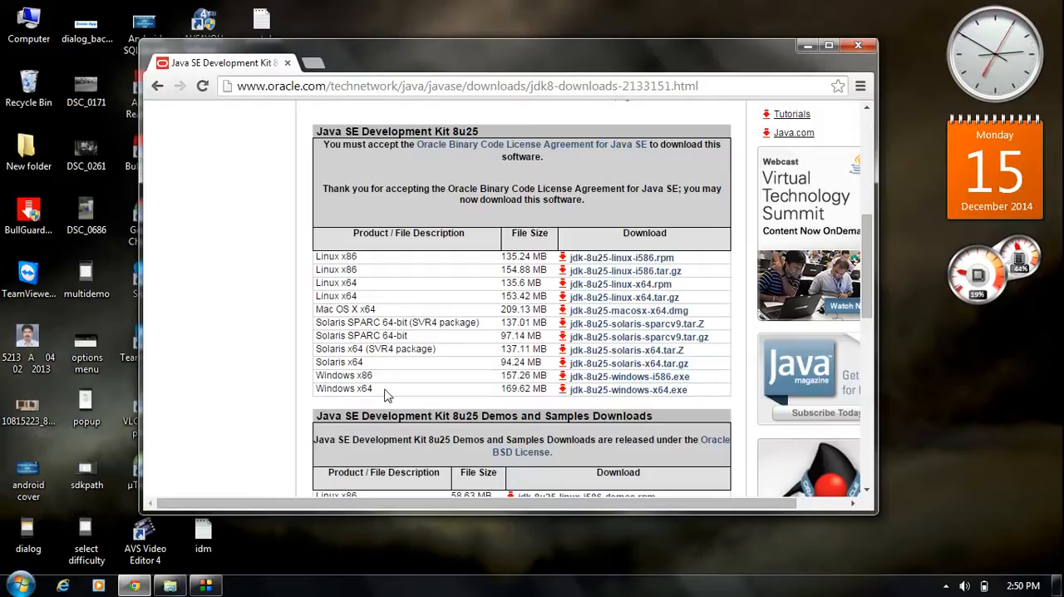
left_click_drag(385, 396, 315, 396)
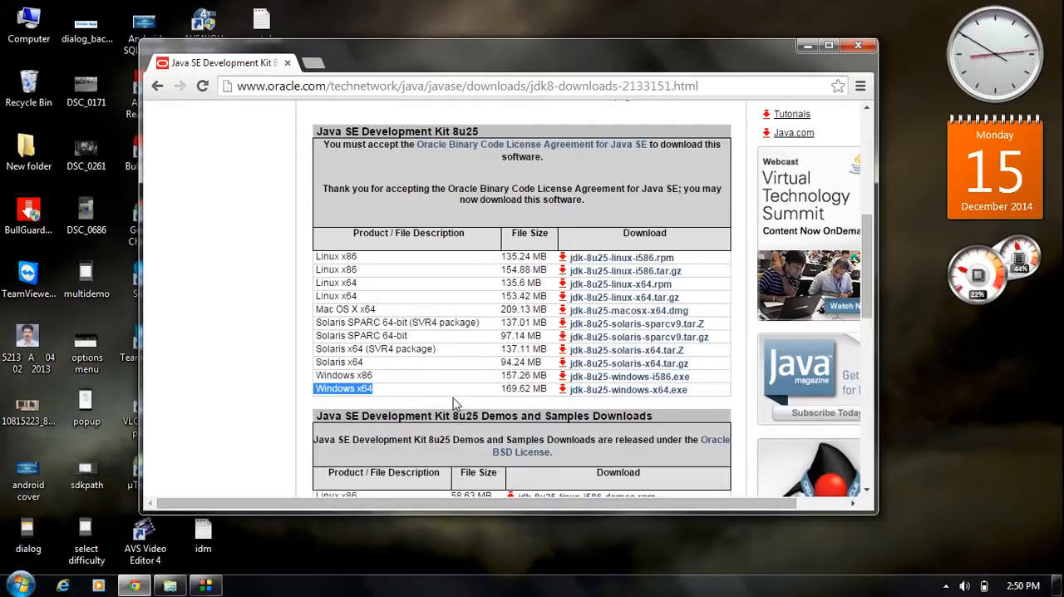
left_click(399, 383)
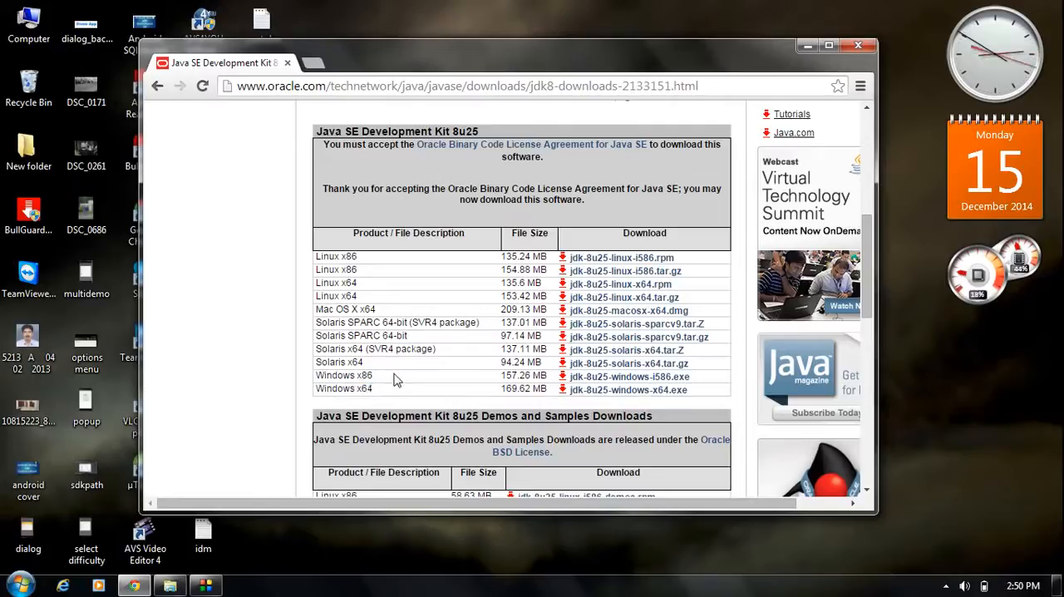
left_click_drag(384, 381, 314, 378)
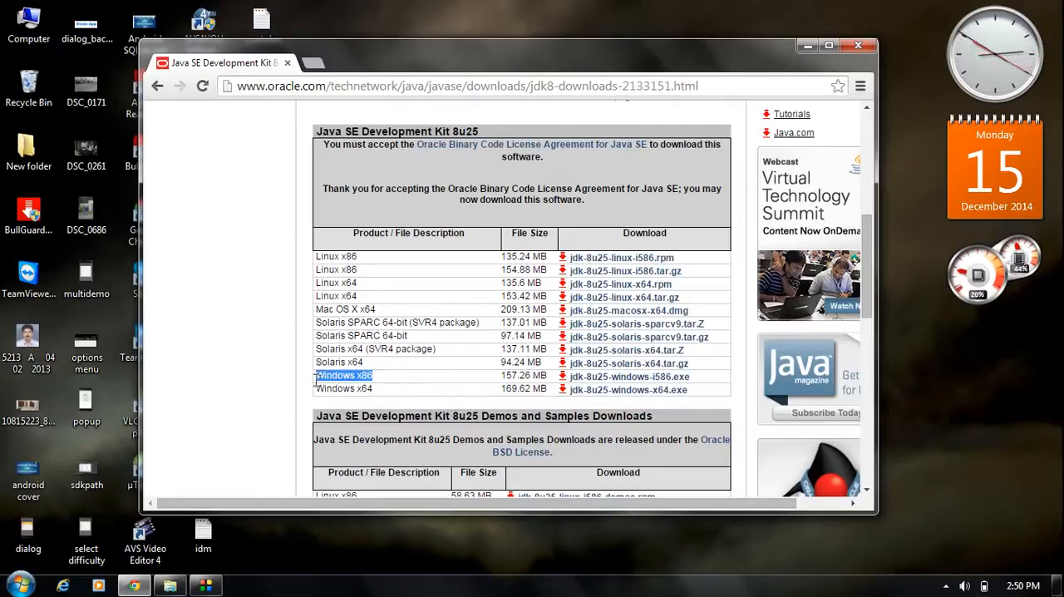
left_click(393, 377)
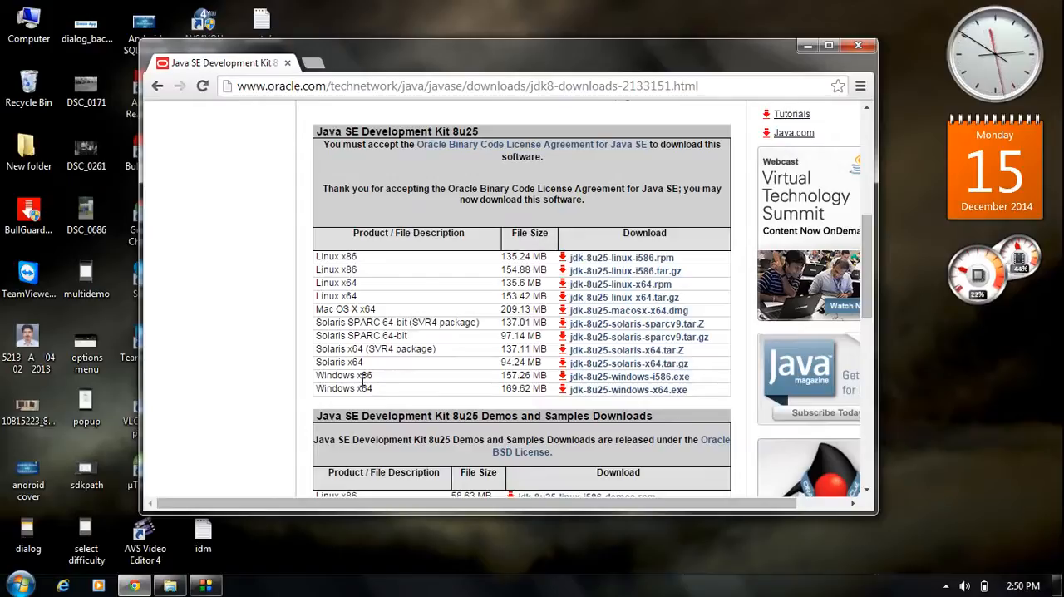
left_click_drag(376, 376, 318, 375)
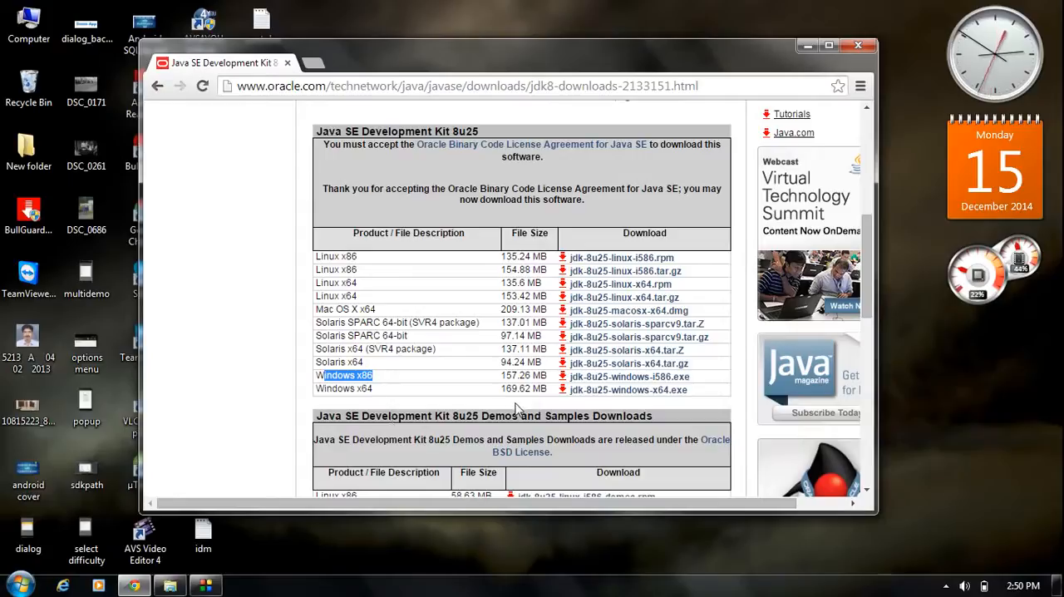
- Download the Windows x64 installer, jdk-8u25-windows-x64.exe
left_click(592, 390)
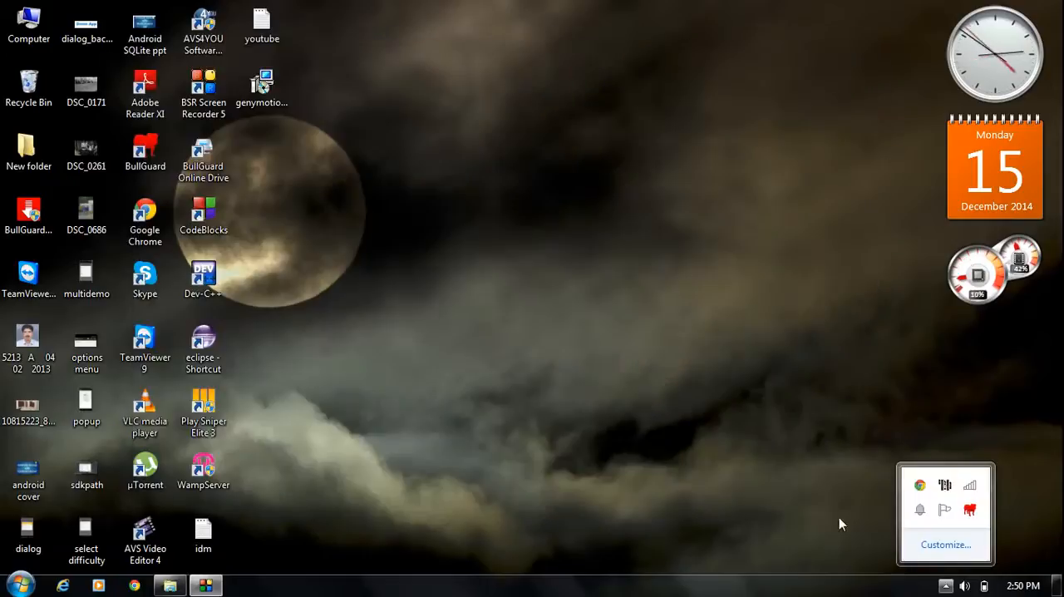
left_click(605, 348)
left_click(510, 295)
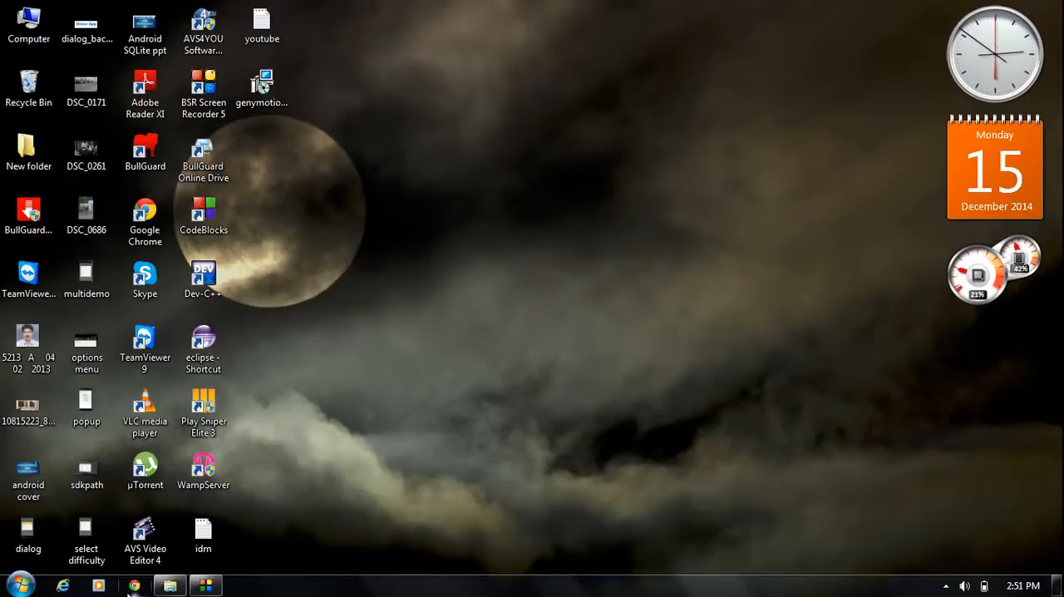
- Search Google in Chrome for "android studio download" and open the Download Android Studio and SDK Tools result
left_click(133, 586)
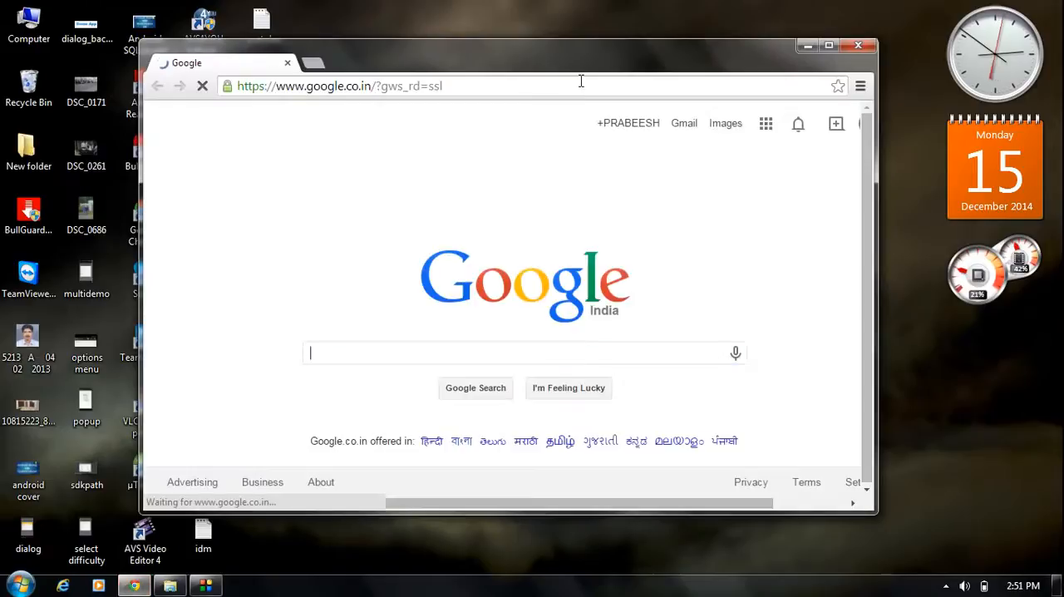
type("android")
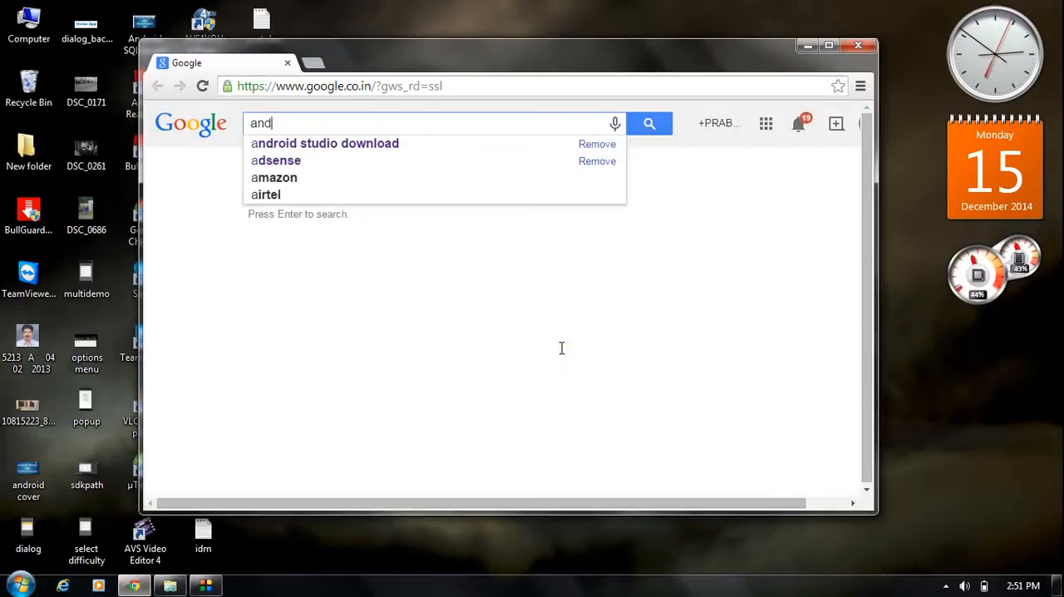
left_click(387, 143)
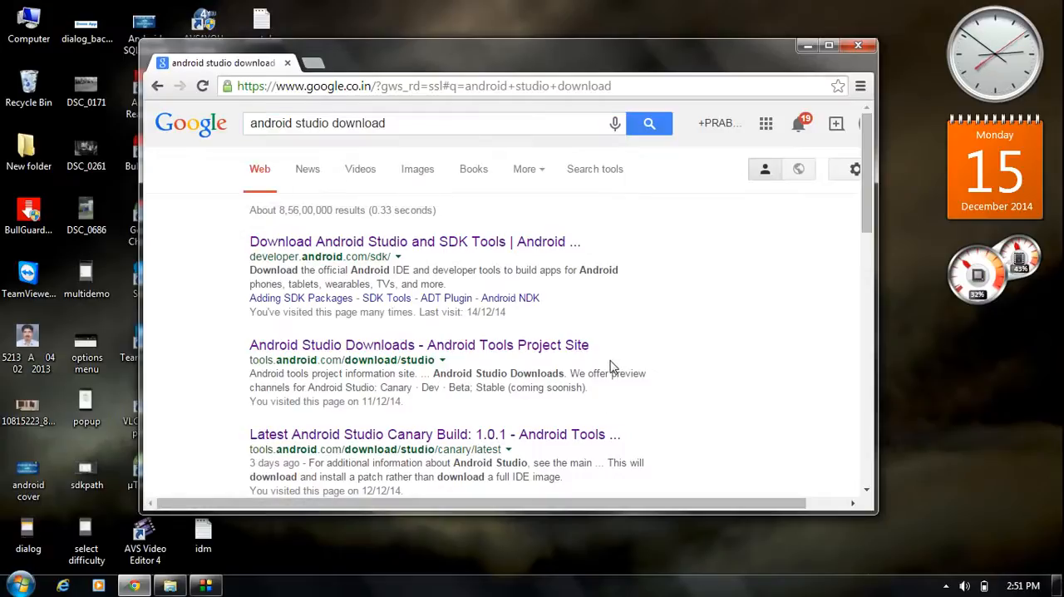
left_click(507, 242)
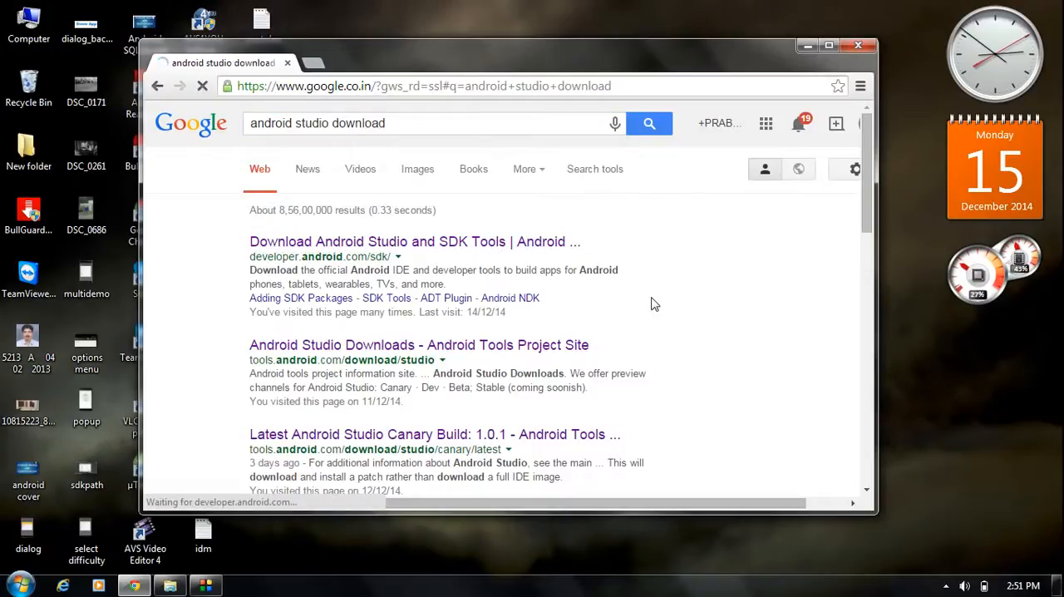
- Choose the Android Studio download for Windows to open its terms and conditions page
scroll(757, 321, "down", 3)
scroll(756, 321, "up", 3)
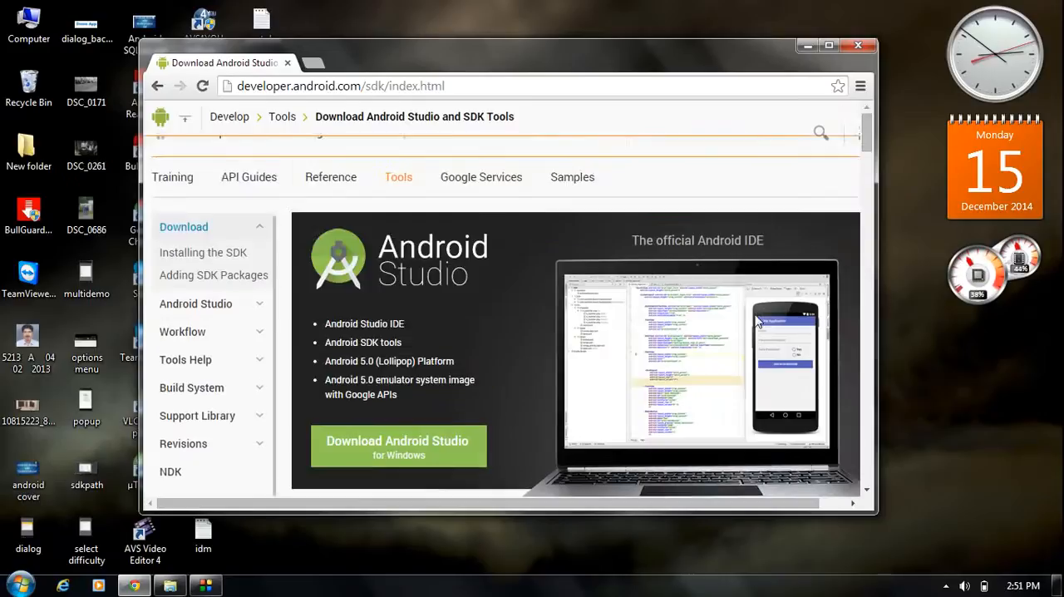
scroll(756, 322, "down", 1)
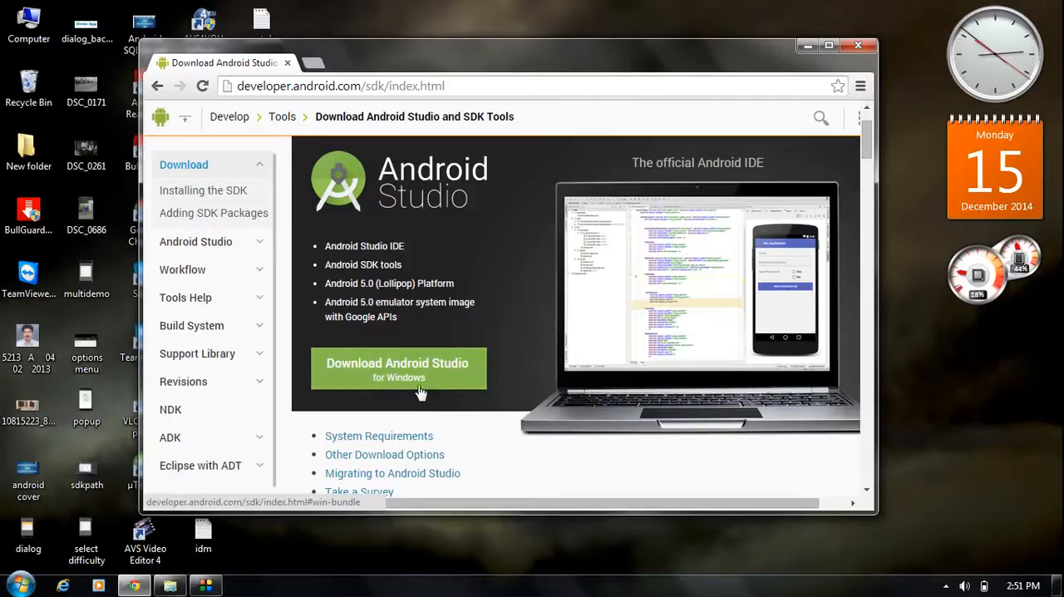
left_click(457, 381)
- Agree to the terms and conditions and start downloading Android Studio for Windows
scroll(532, 356, "down", 4)
scroll(537, 349, "up", 4)
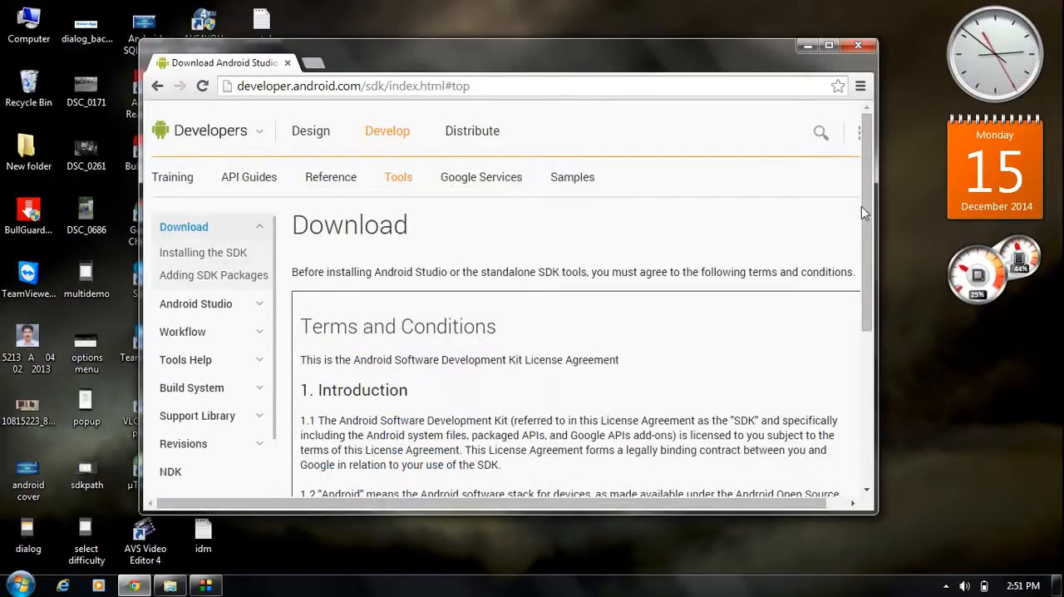
left_click_drag(865, 247, 823, 391)
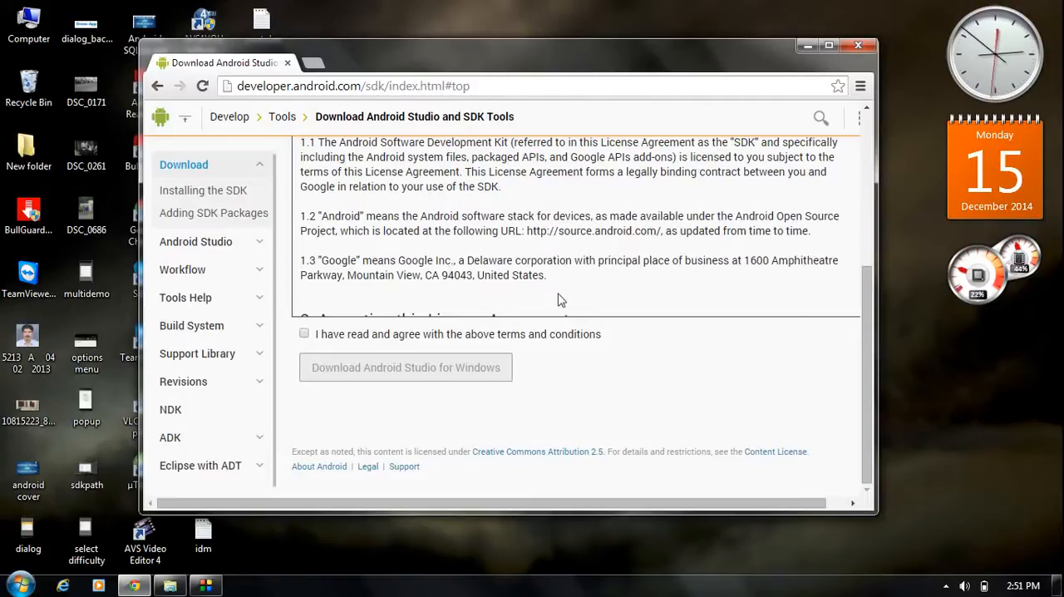
left_click(304, 334)
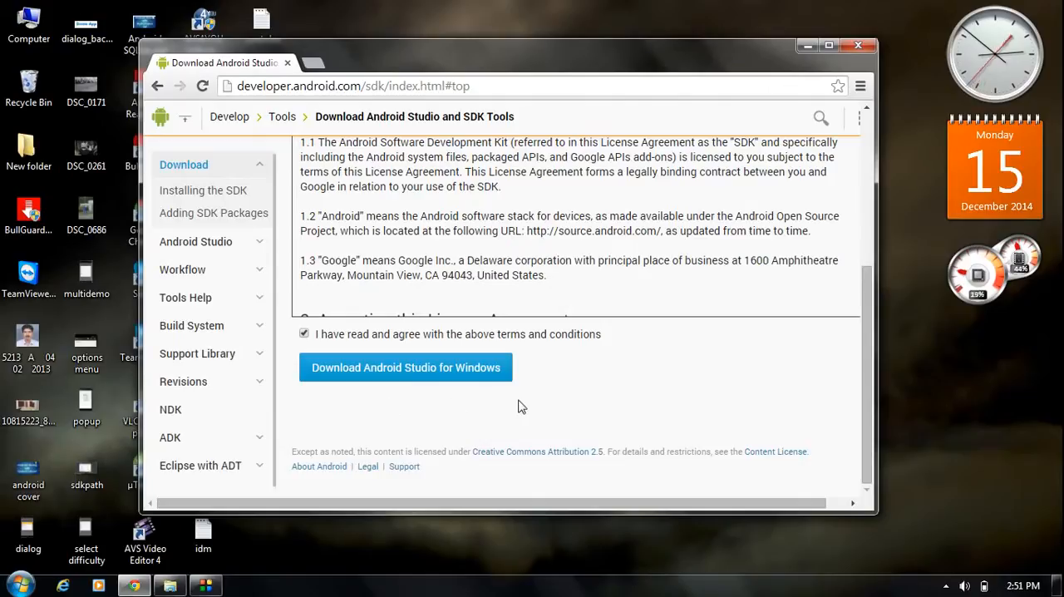
left_click(480, 376)
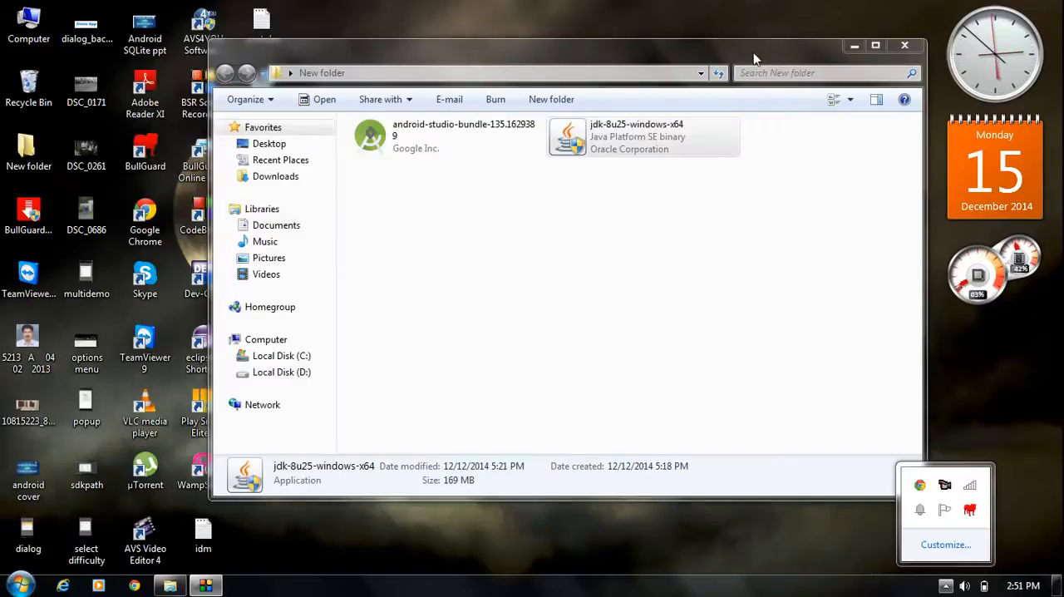
- Switch to the New folder window in Windows Explorer and launch the jdk-8u25-windows-x64 installer
left_click_drag(765, 58, 725, 52)
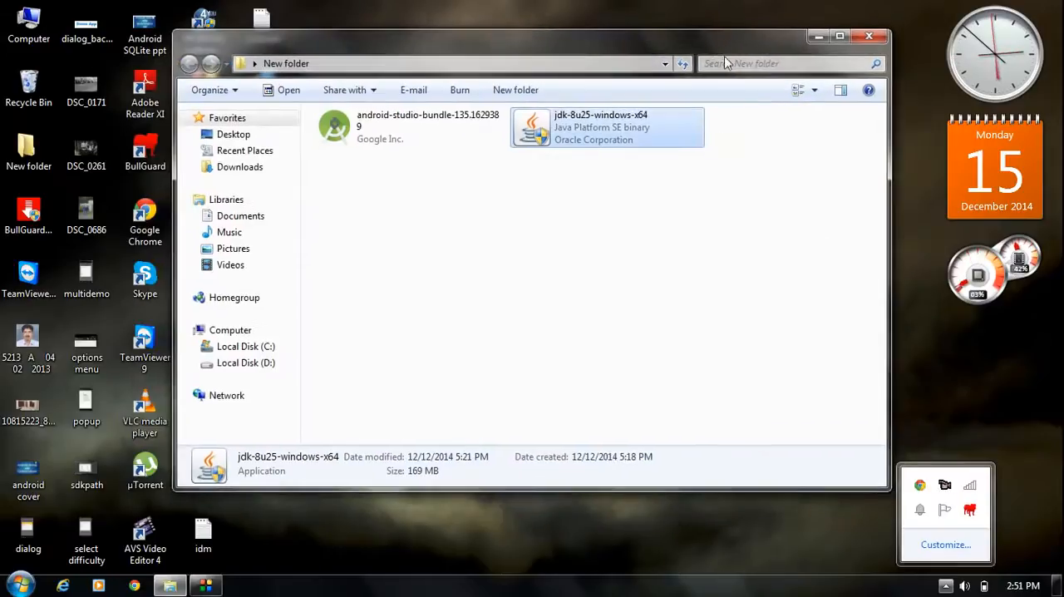
left_click(625, 240)
left_click(596, 146)
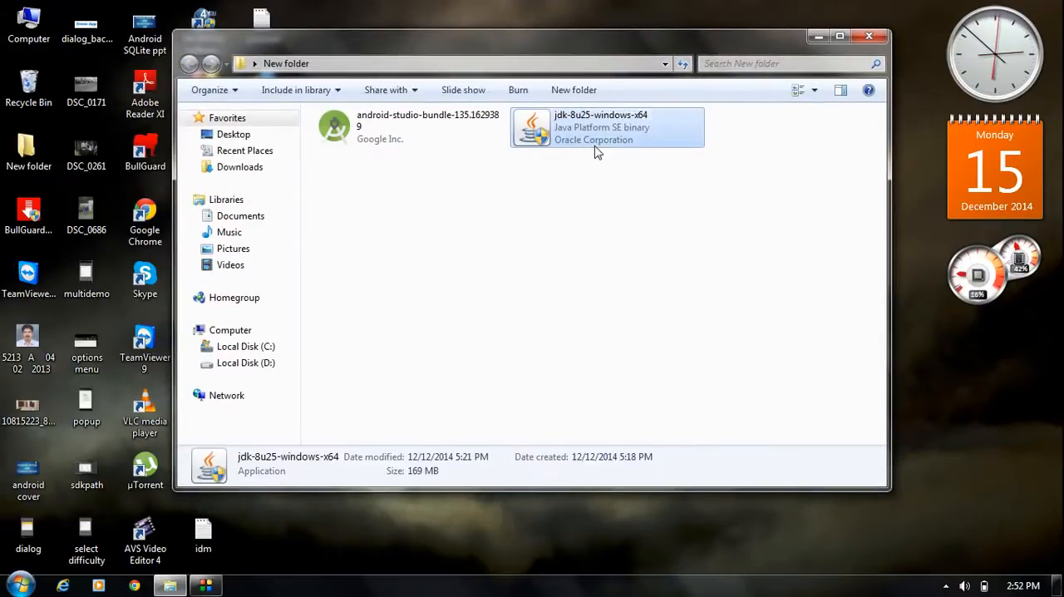
left_click(542, 211)
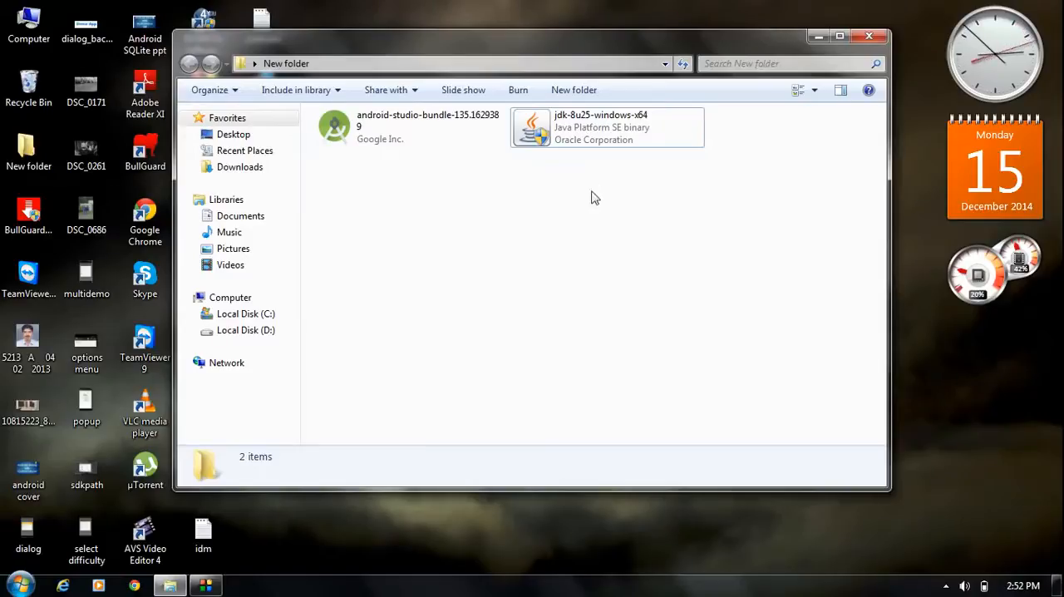
double_click(571, 139)
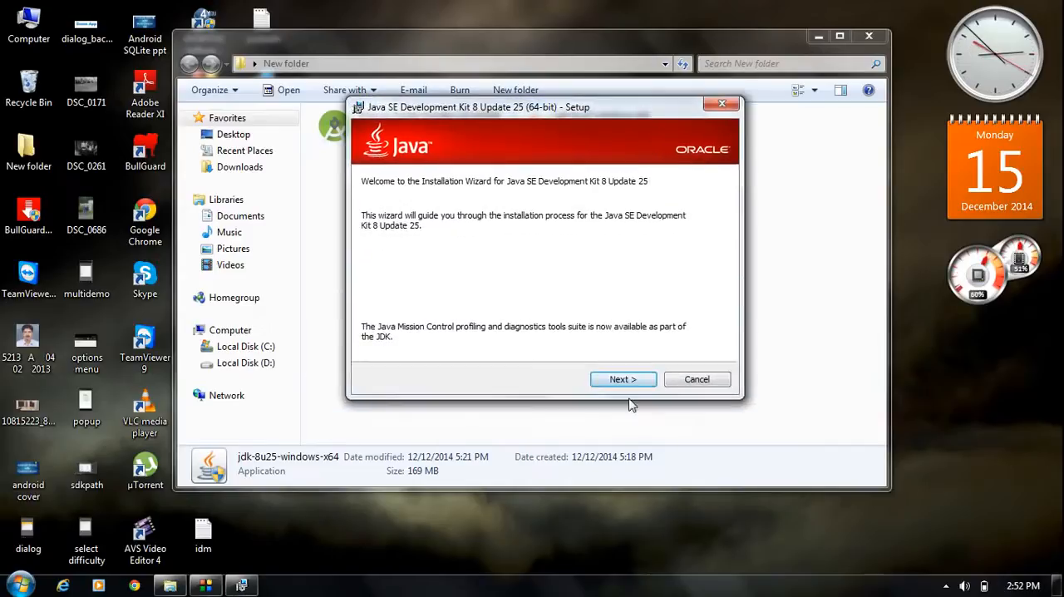
- Start installing Java SE Development Kit 8 Update 25 with the default features in C:\Program Files\Java\jdk1.8.0_25\
left_click(630, 382)
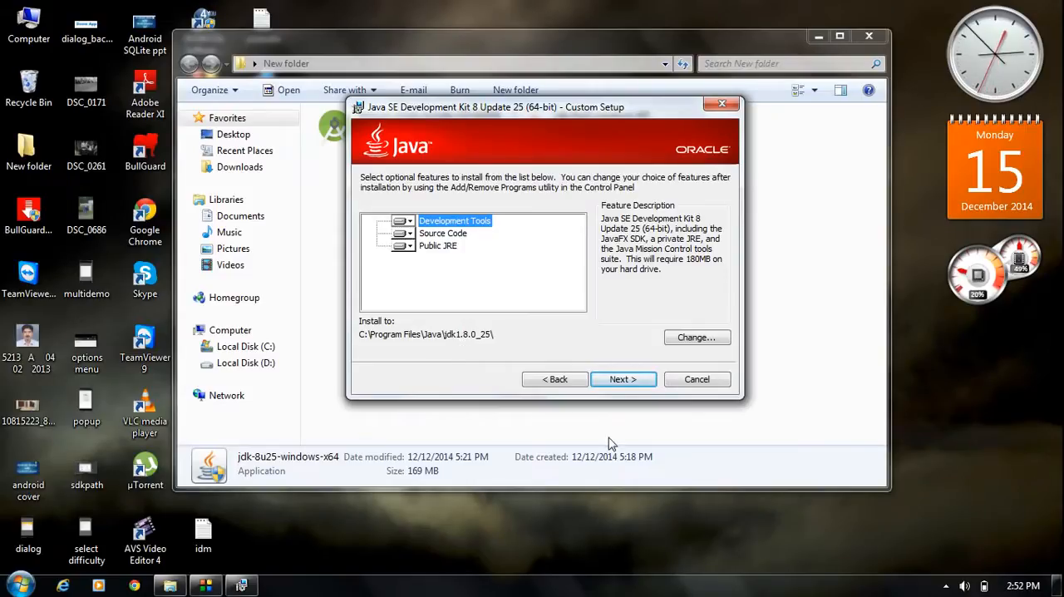
left_click(623, 379)
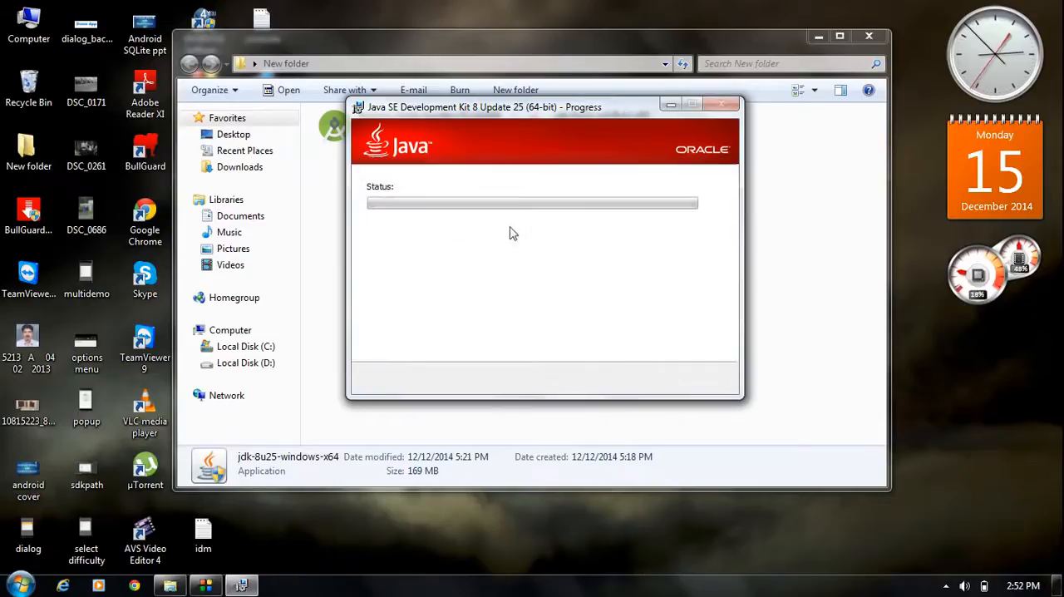
left_click_drag(607, 109, 597, 115)
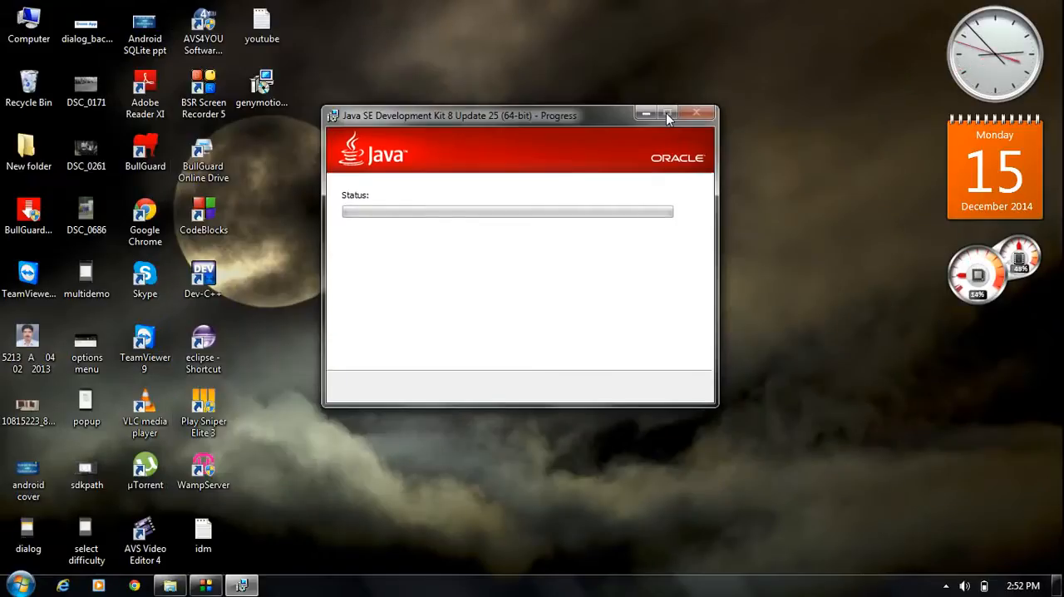
left_click(945, 585)
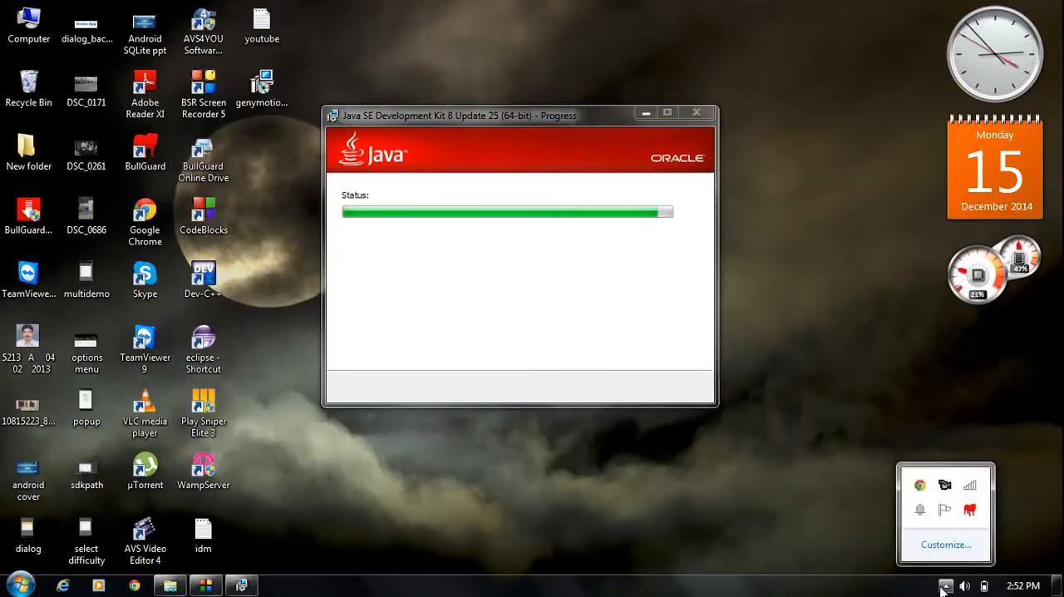
right_click(931, 509)
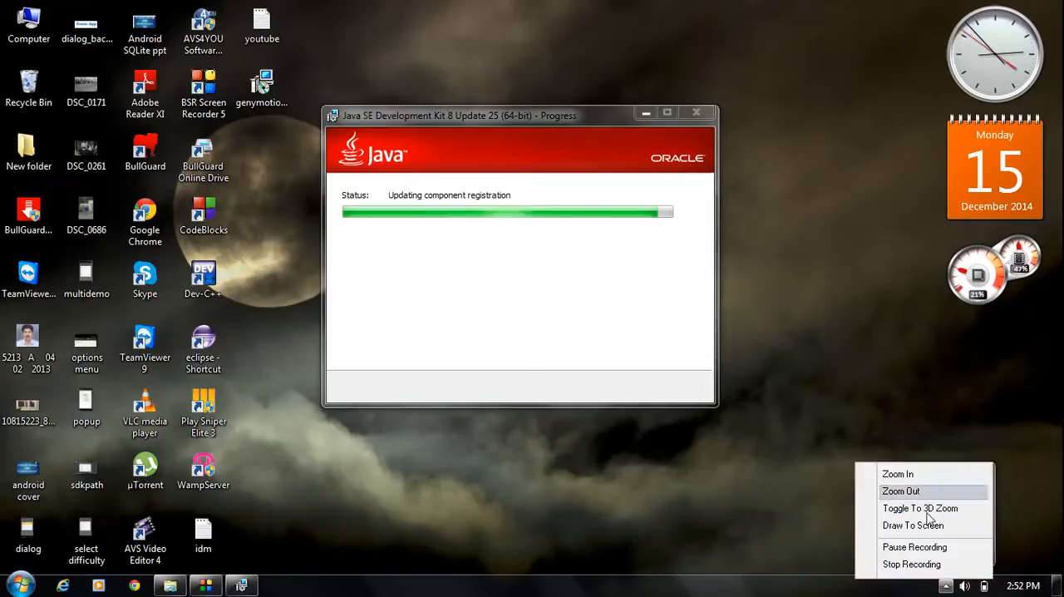
- Close the Java SE Development Kit 8 Update 25 installer once the installation completes
left_click(900, 548)
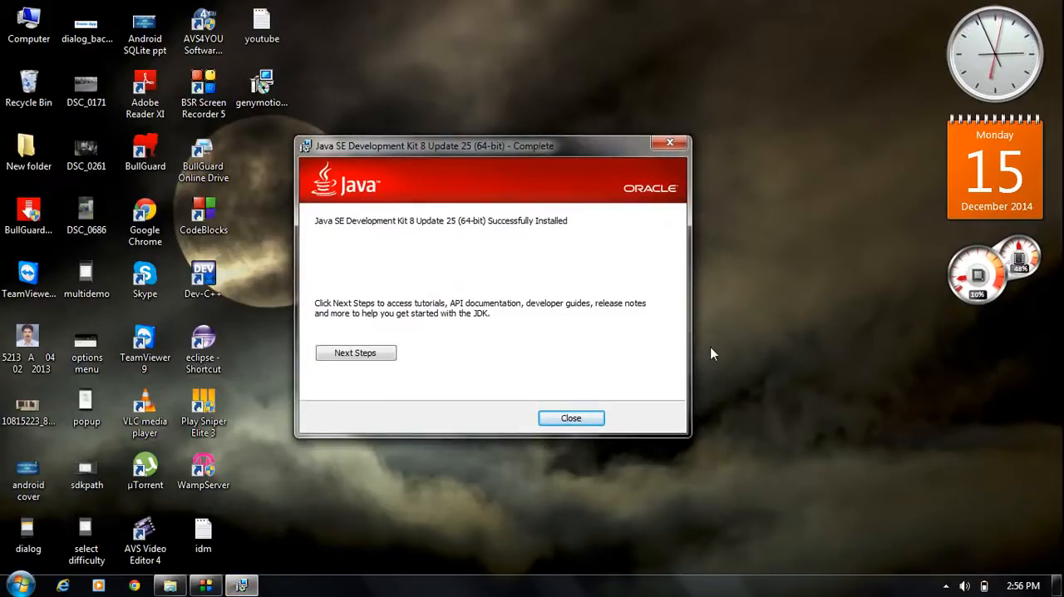
left_click(566, 418)
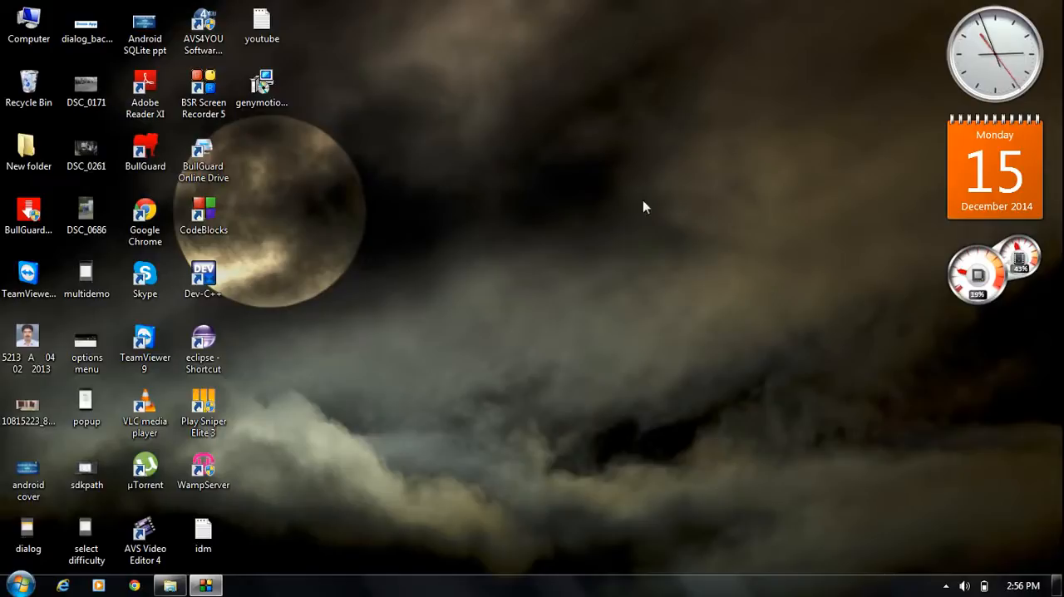
- Browse in Windows Explorer to the C:\Program Files\Java folder
double_click(28, 25)
left_click_drag(764, 82, 769, 63)
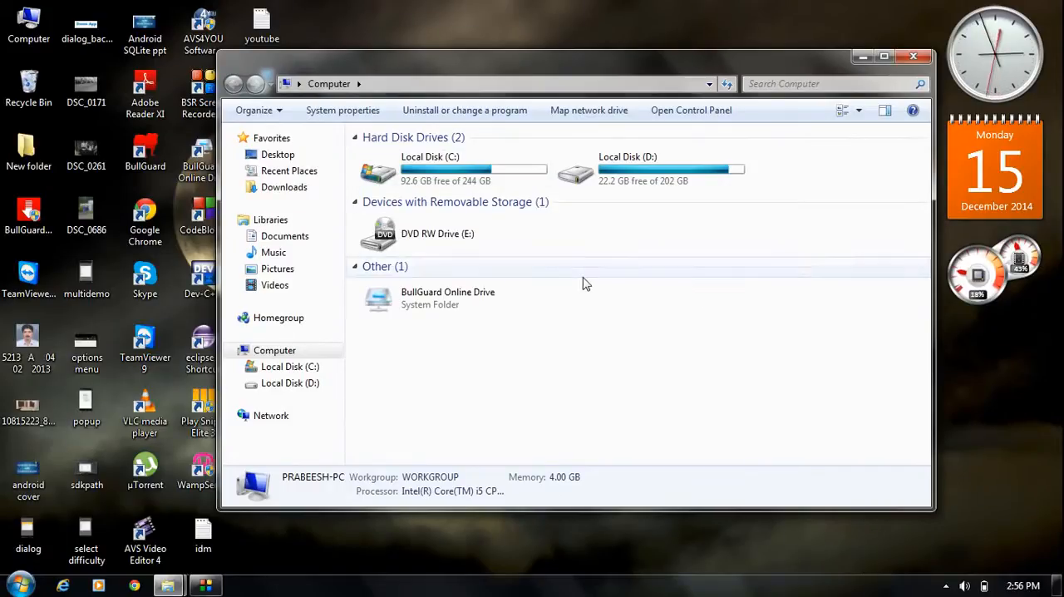
double_click(458, 172)
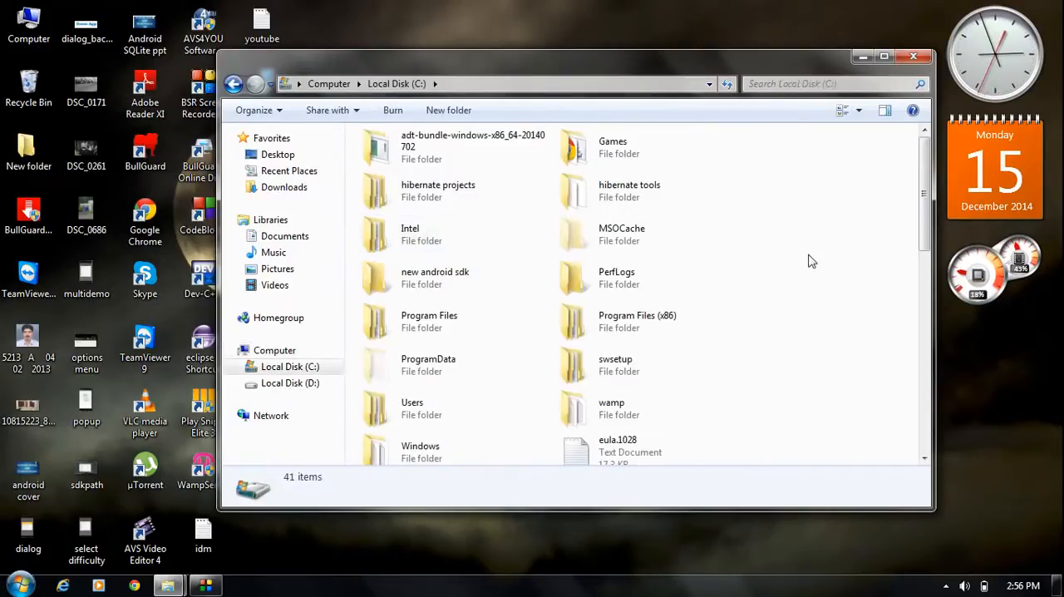
left_click(407, 330)
double_click(408, 330)
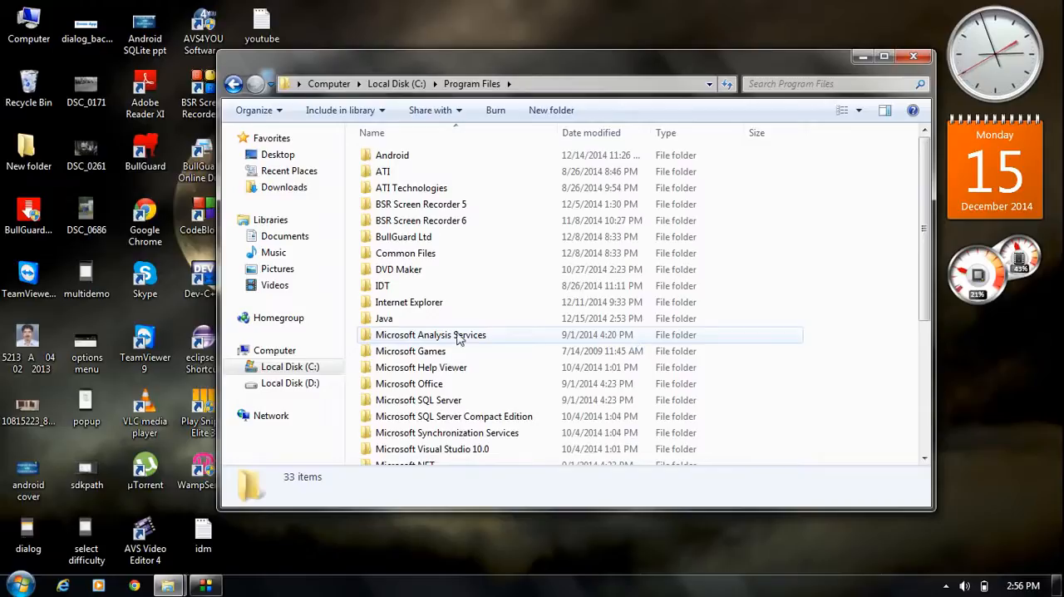
double_click(395, 319)
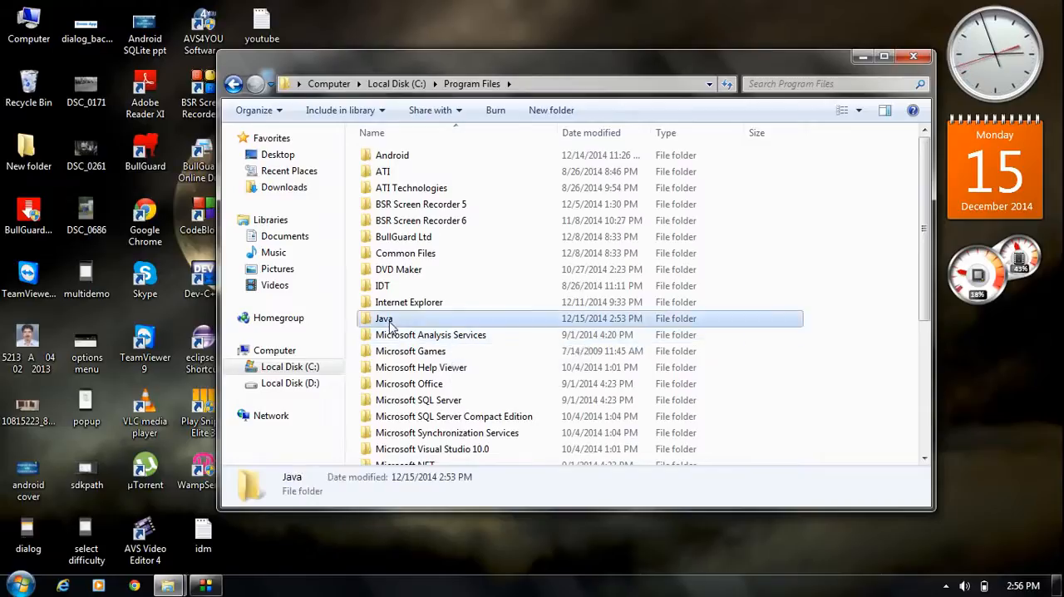
left_click_drag(449, 297, 407, 152)
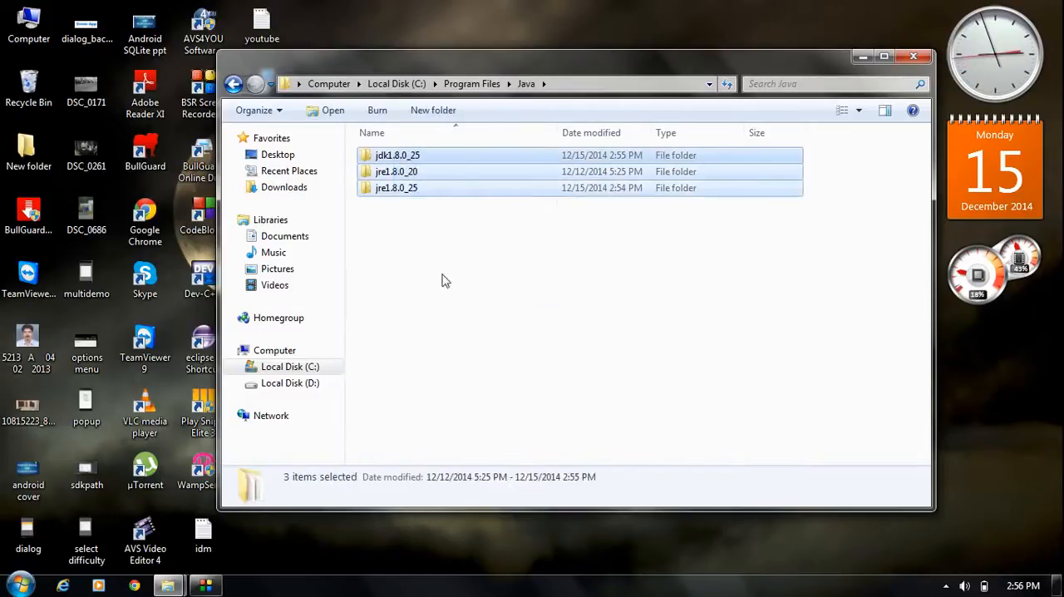
left_click(466, 303)
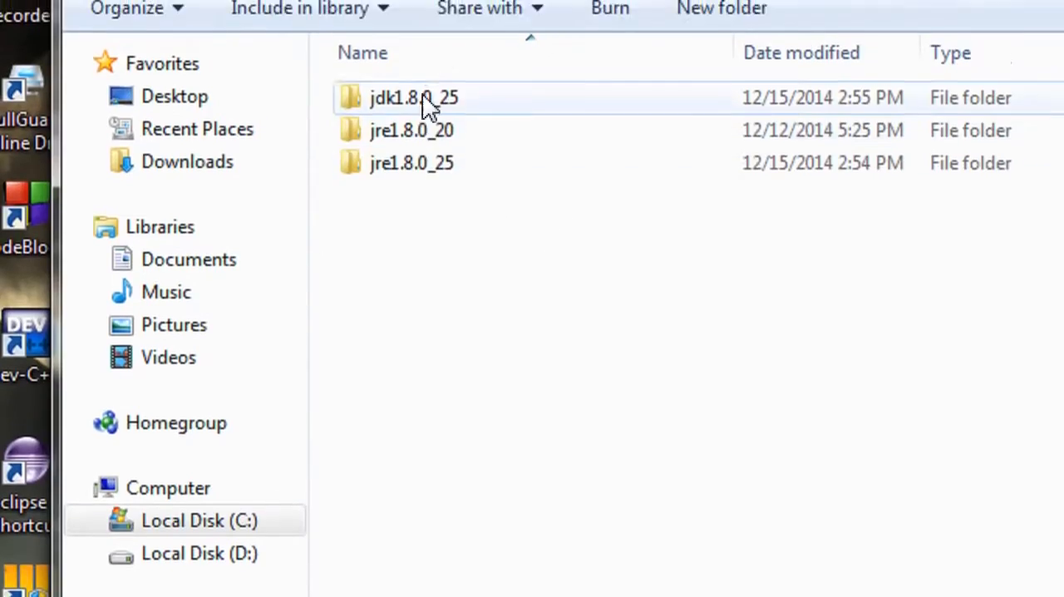
- Open the jdk1.8.0_25 folder inside the Java folder
left_click(427, 77)
left_click(408, 205)
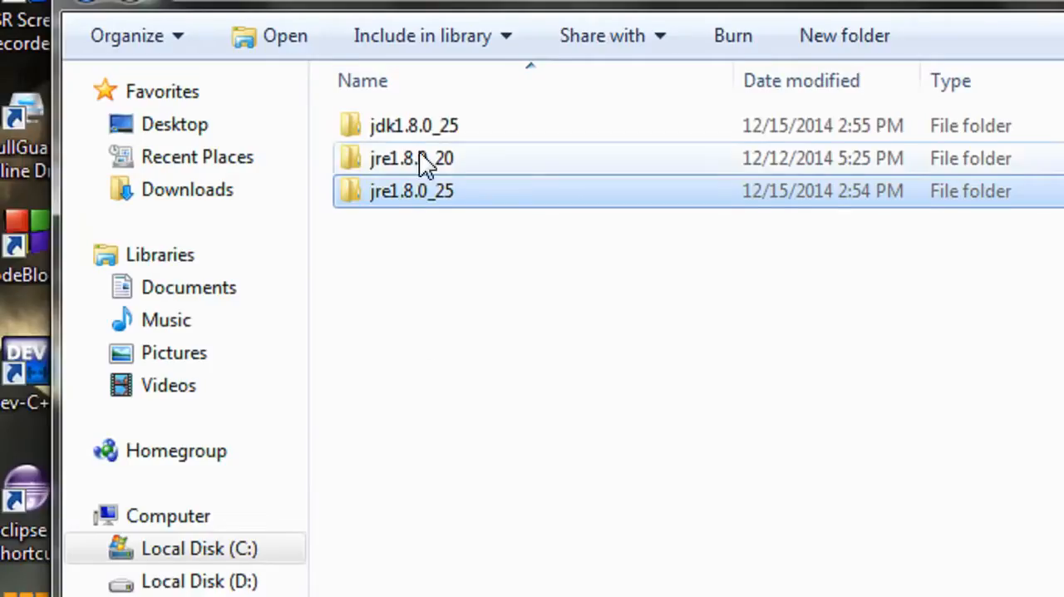
double_click(415, 126)
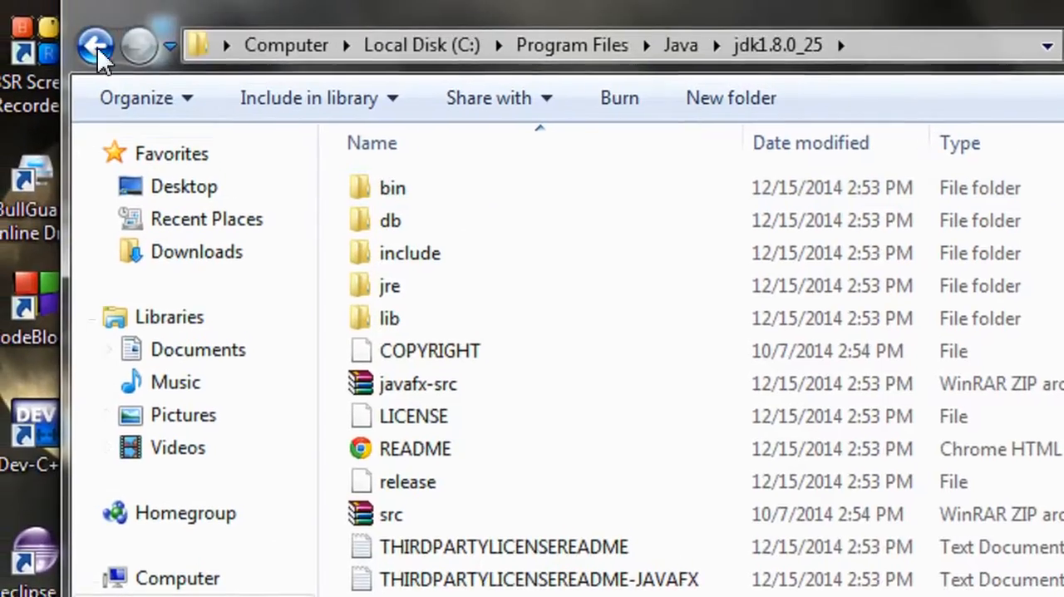
left_click(85, 12)
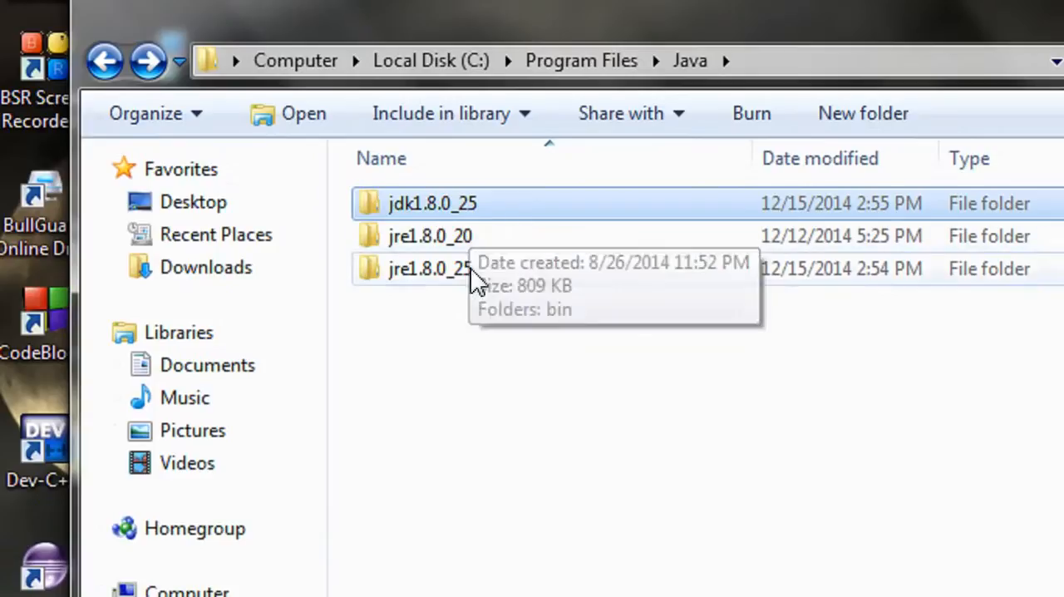
double_click(456, 208)
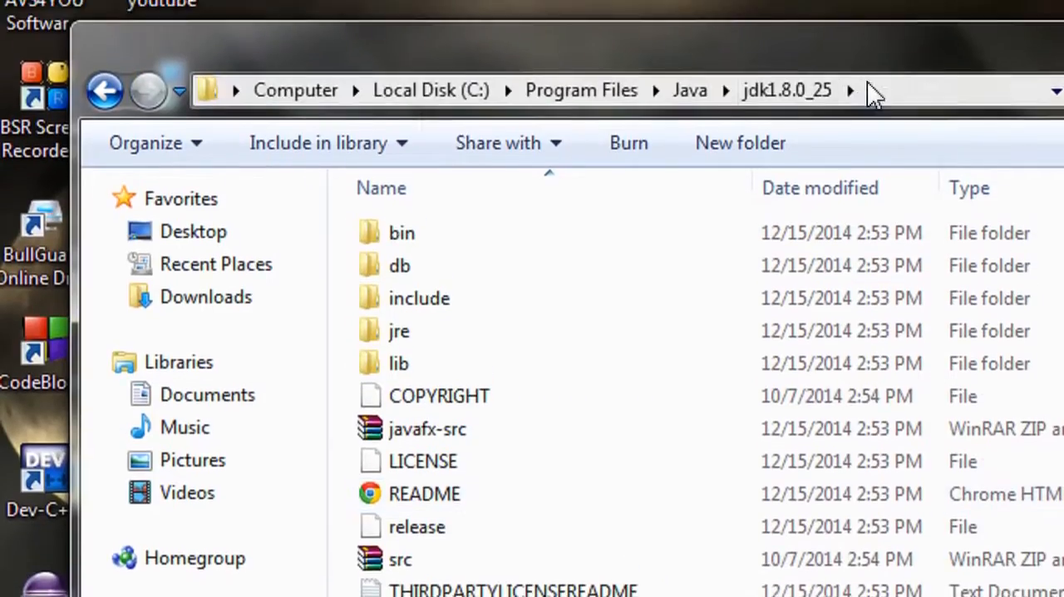
- Copy the full folder path C:\Program Files\Java\jdk1.8.0_25 and close the Explorer window
left_click(872, 44)
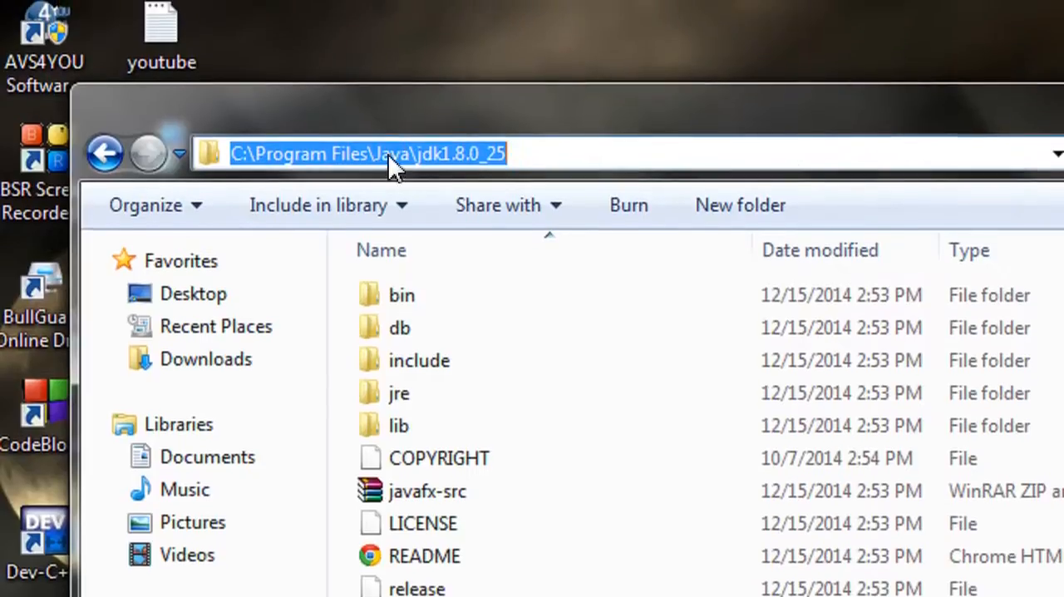
right_click(390, 123)
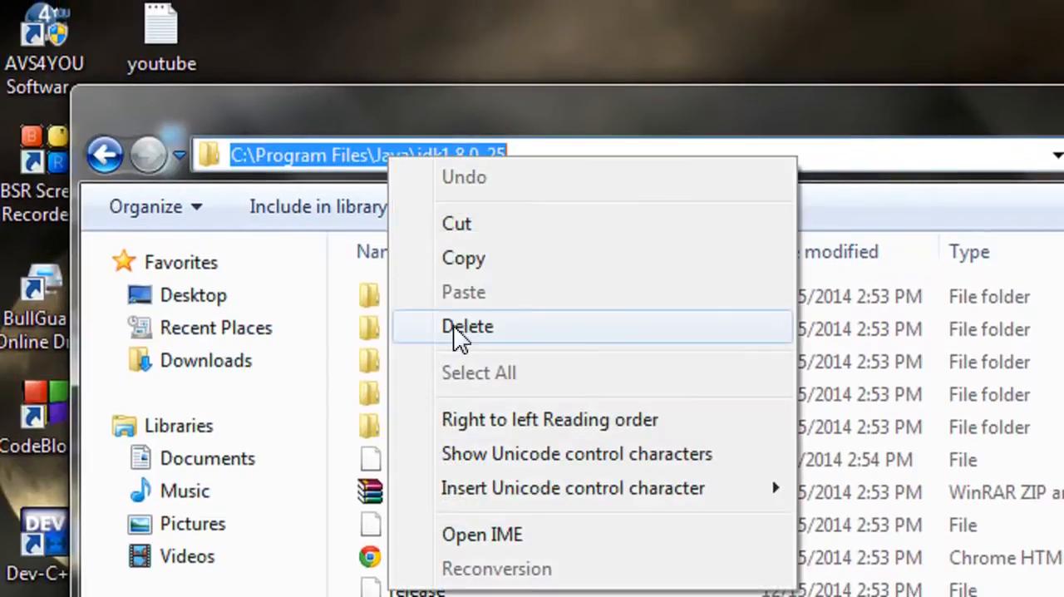
left_click(457, 265)
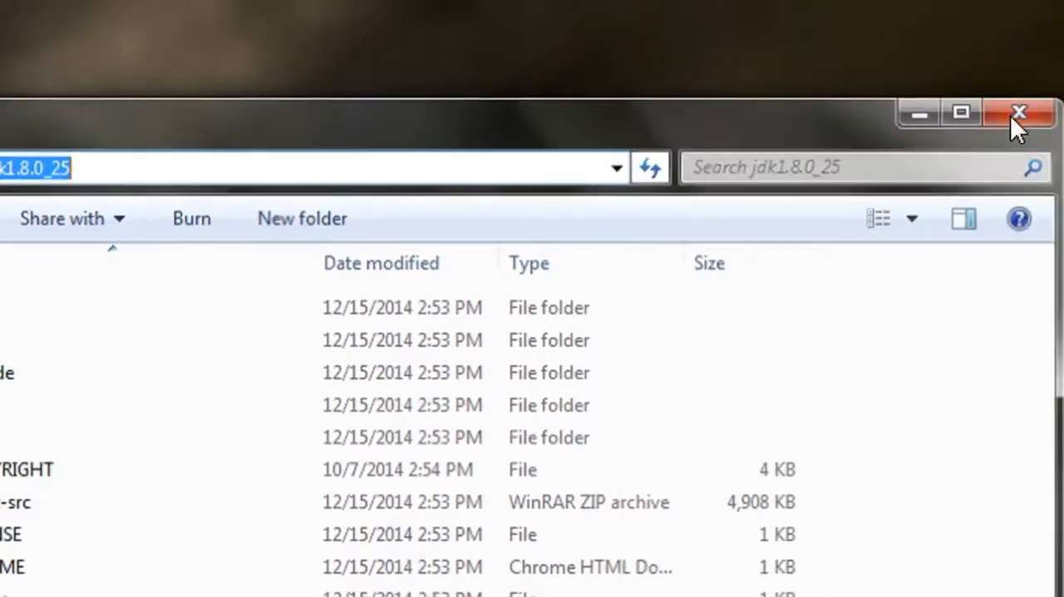
left_click(1013, 117)
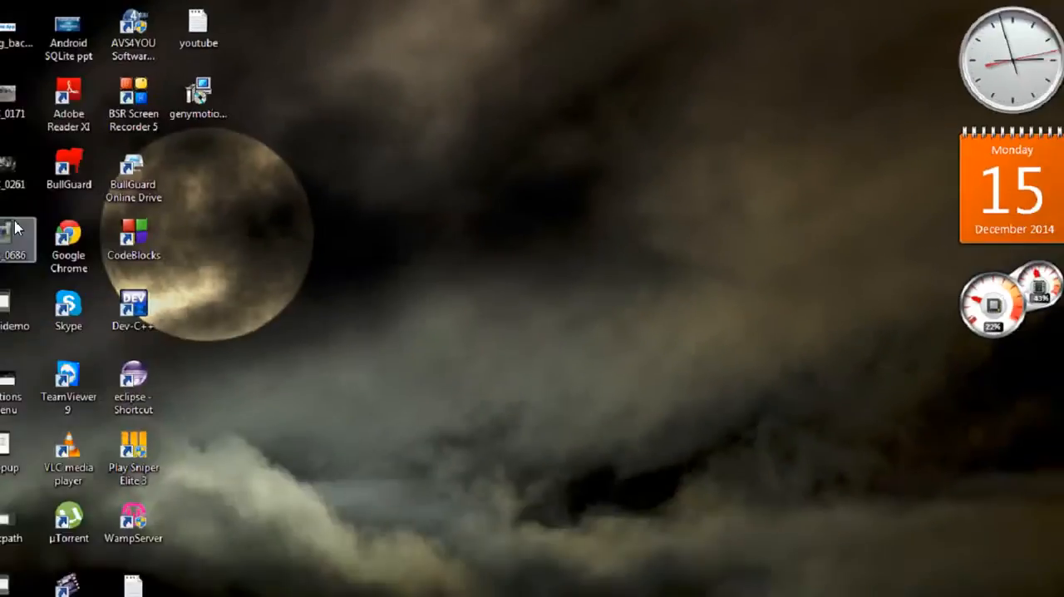
- Open the Environment Variables dialog from the computer's advanced system properties
right_click(24, 16)
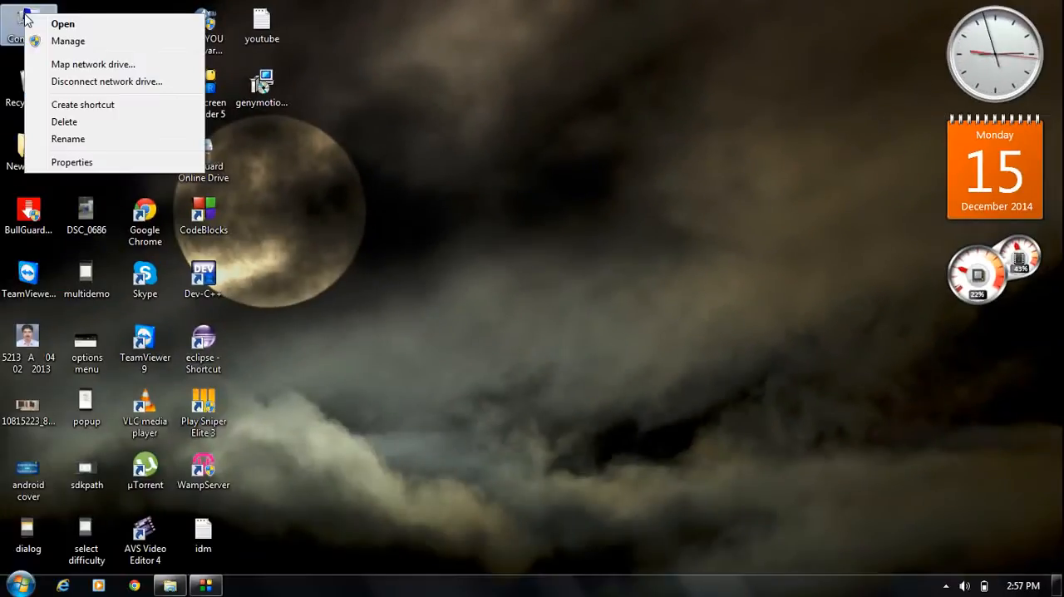
left_click(63, 163)
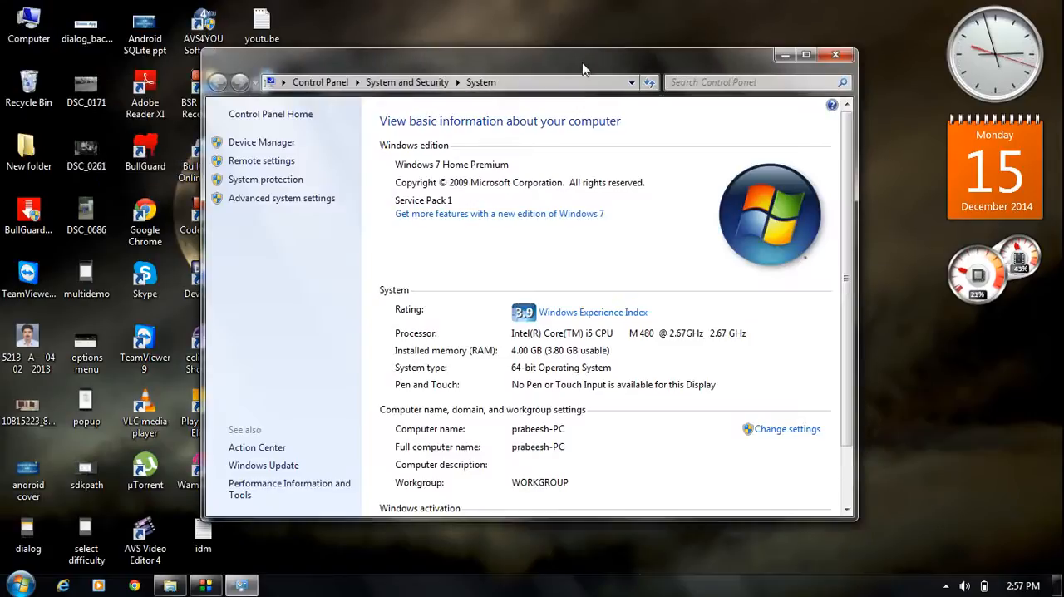
left_click_drag(583, 69, 596, 55)
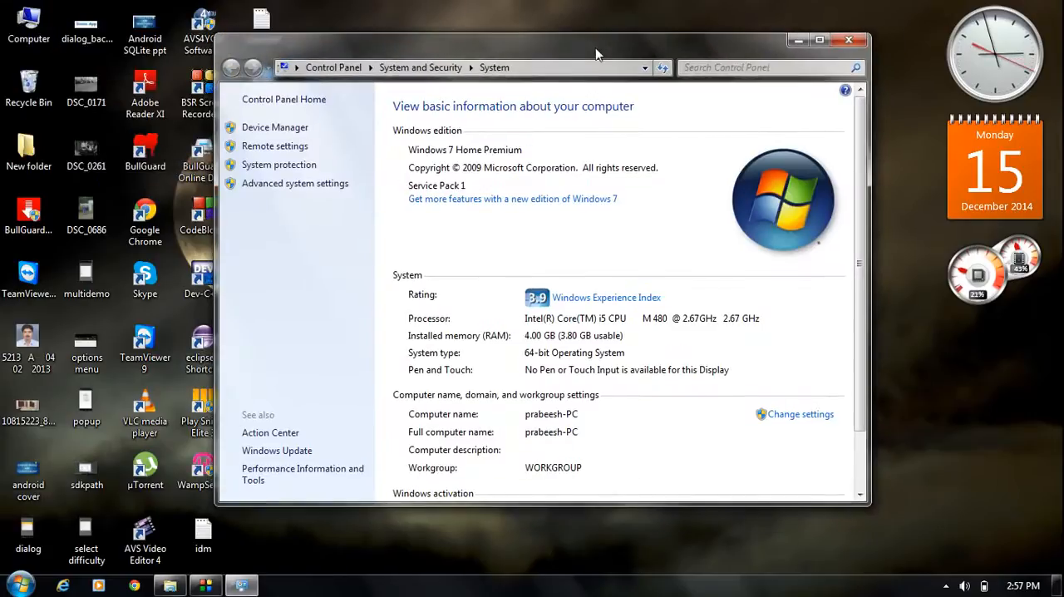
left_click(297, 189)
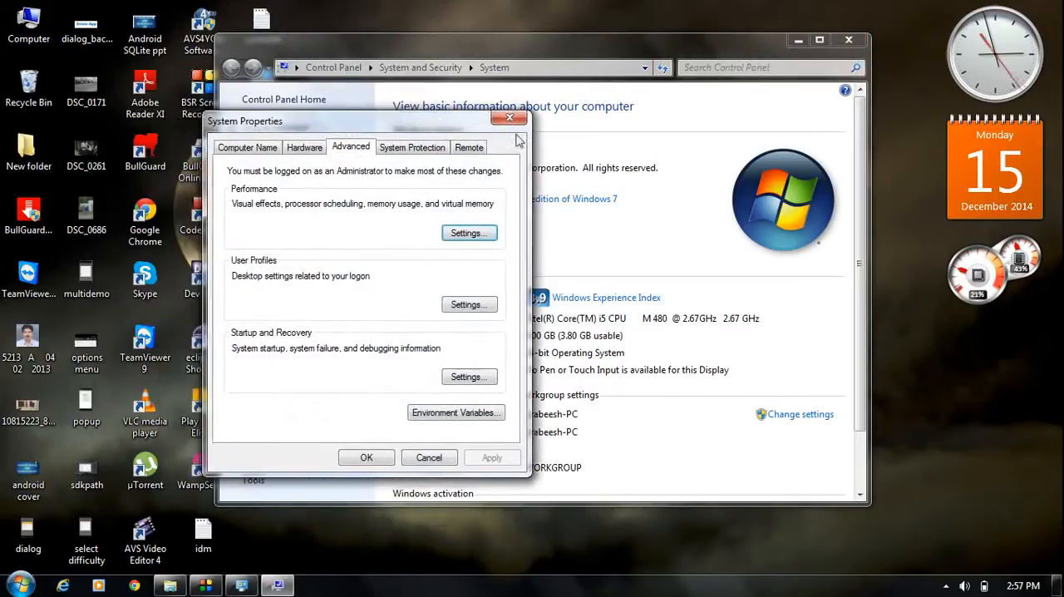
left_click_drag(441, 125, 507, 106)
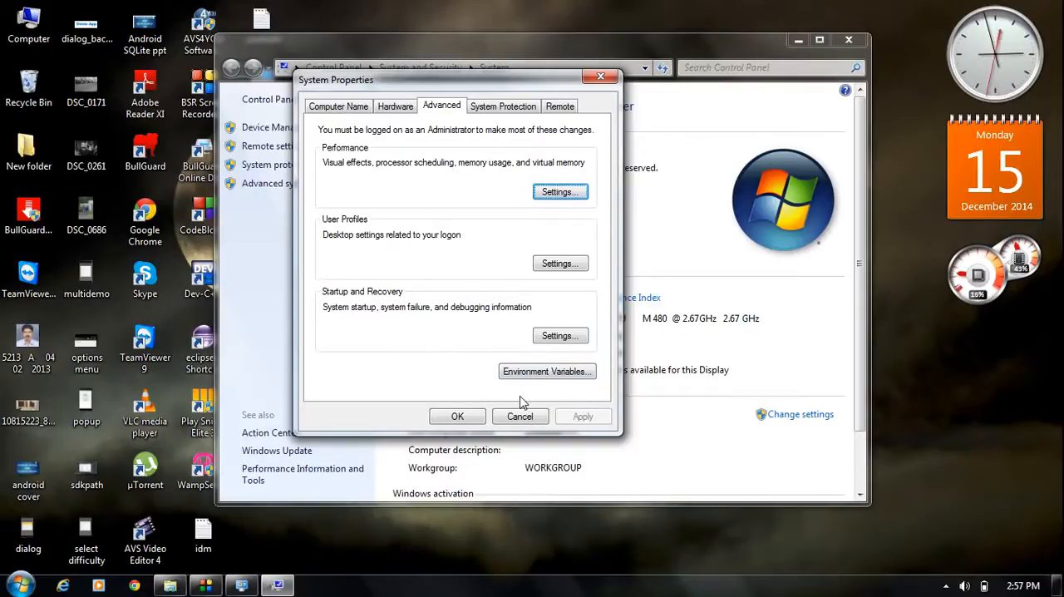
left_click(544, 373)
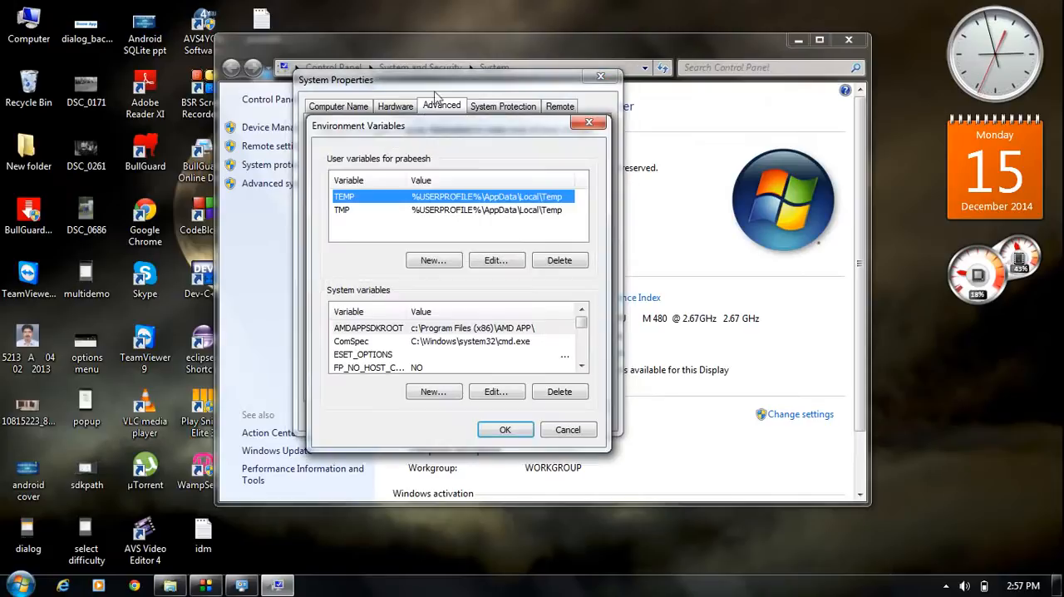
left_click_drag(470, 126, 442, 124)
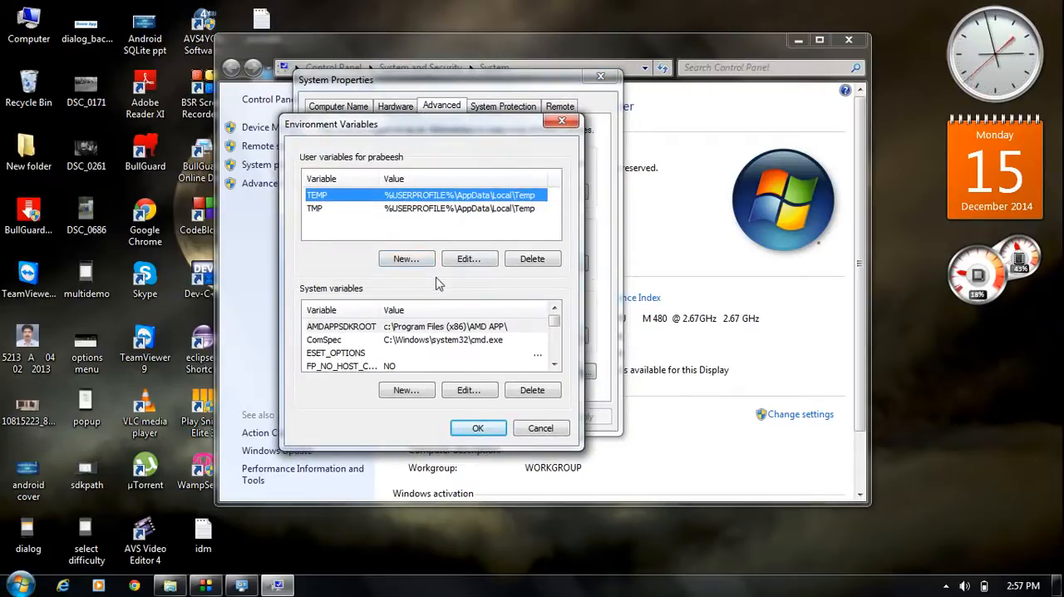
left_click_drag(485, 131, 506, 122)
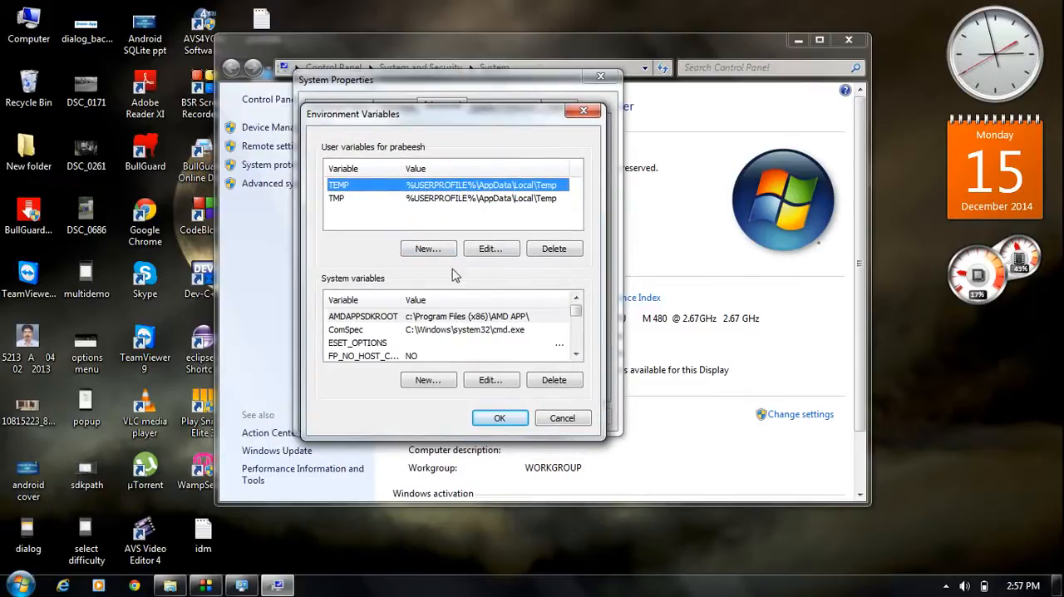
- Create a user variable named JAVA_HOME with the copied path C:\Program Files\Java\jdk1.8.0_25 as its value
left_click(427, 248)
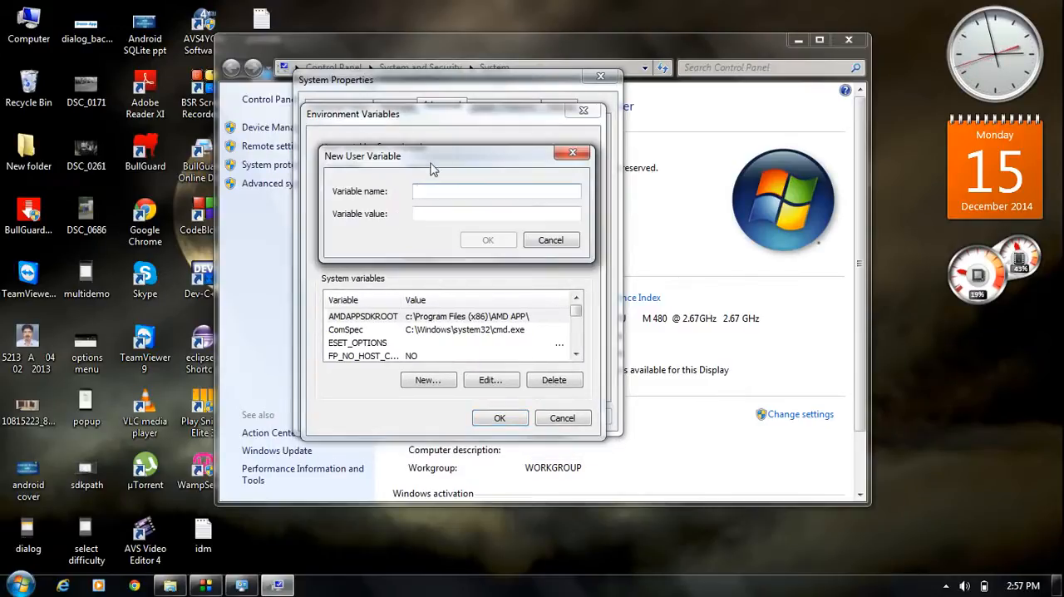
left_click_drag(457, 167, 452, 173)
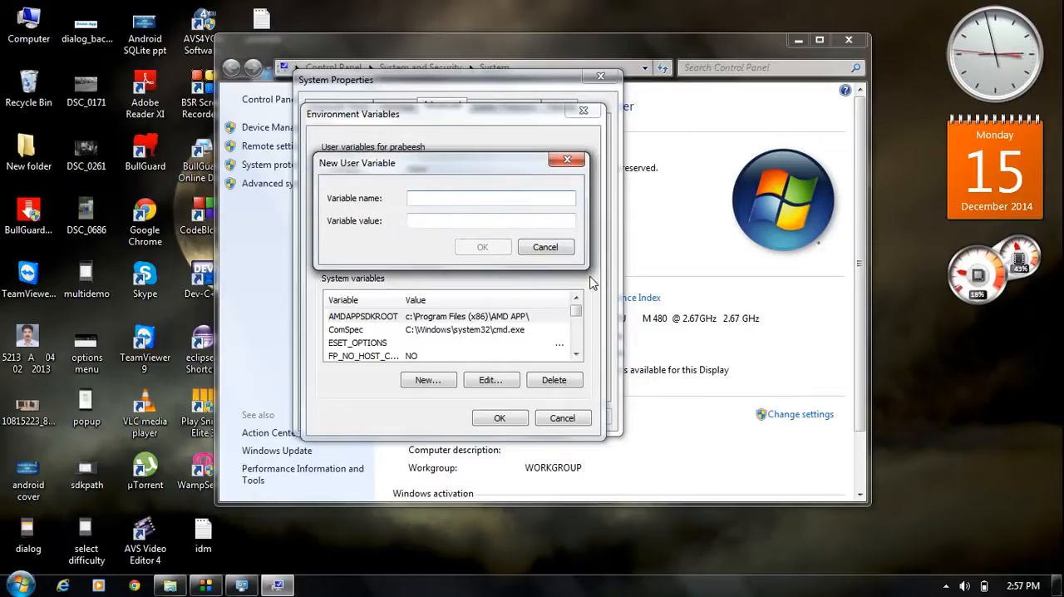
type("JAVA_HOME")
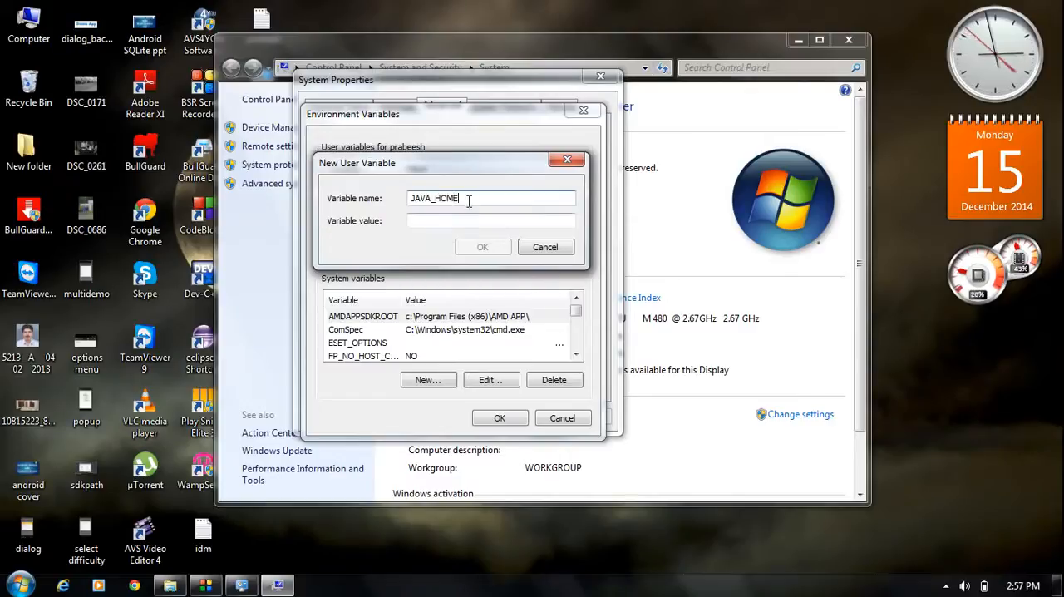
left_click_drag(466, 198, 413, 198)
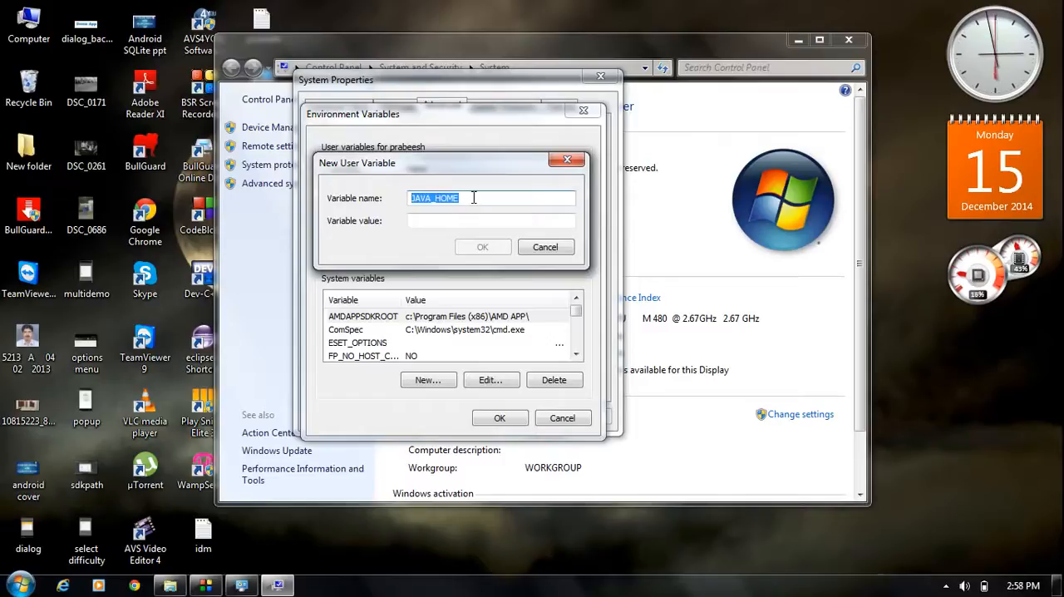
left_click(448, 220)
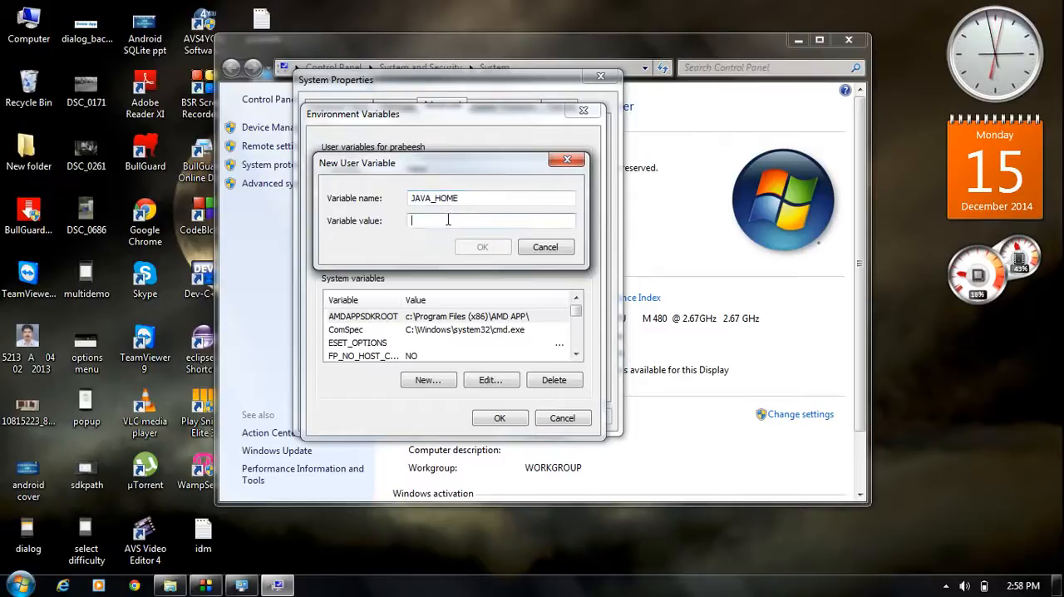
key("ctrl+v")
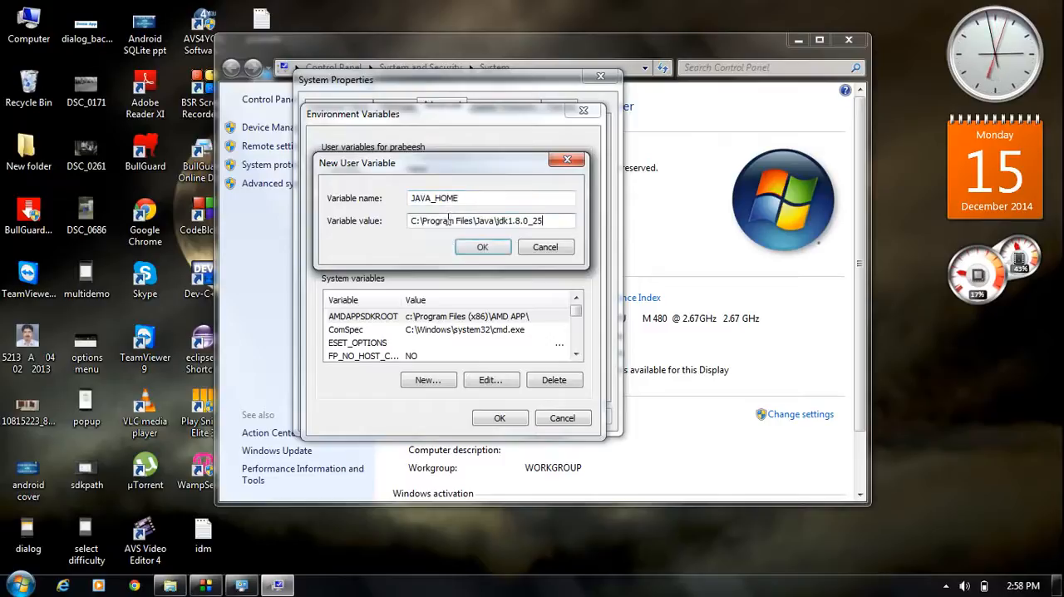
left_click(484, 247)
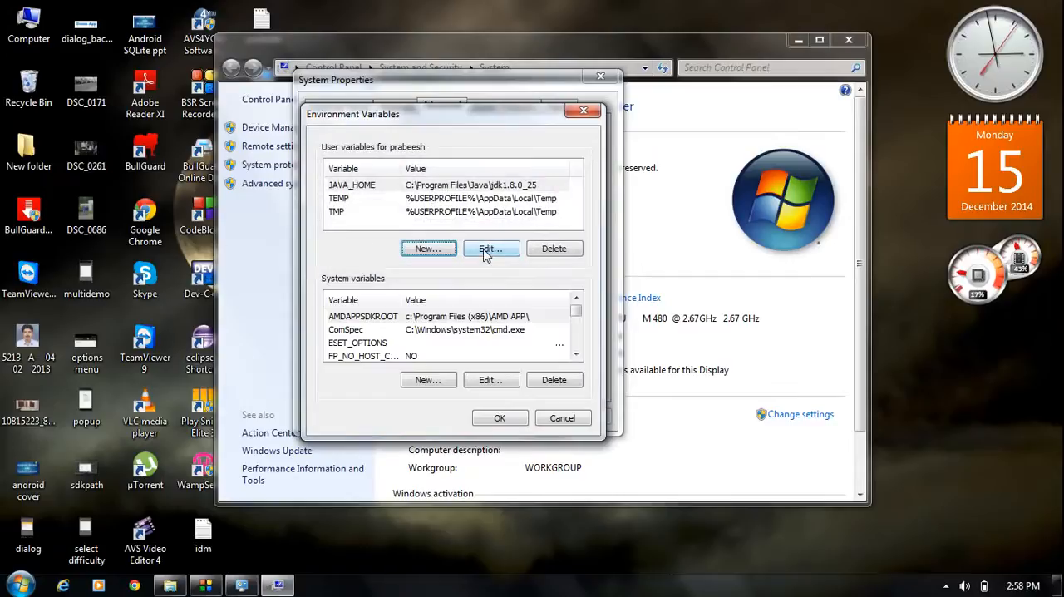
- Accept the environment variable changes and the system properties, and close the System window
left_click(499, 418)
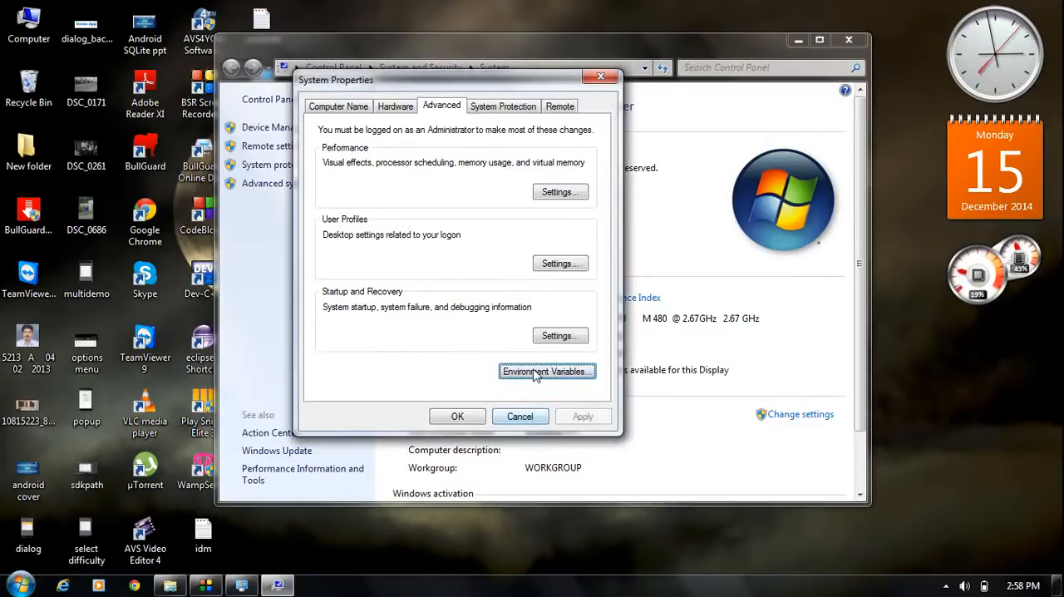
left_click(481, 419)
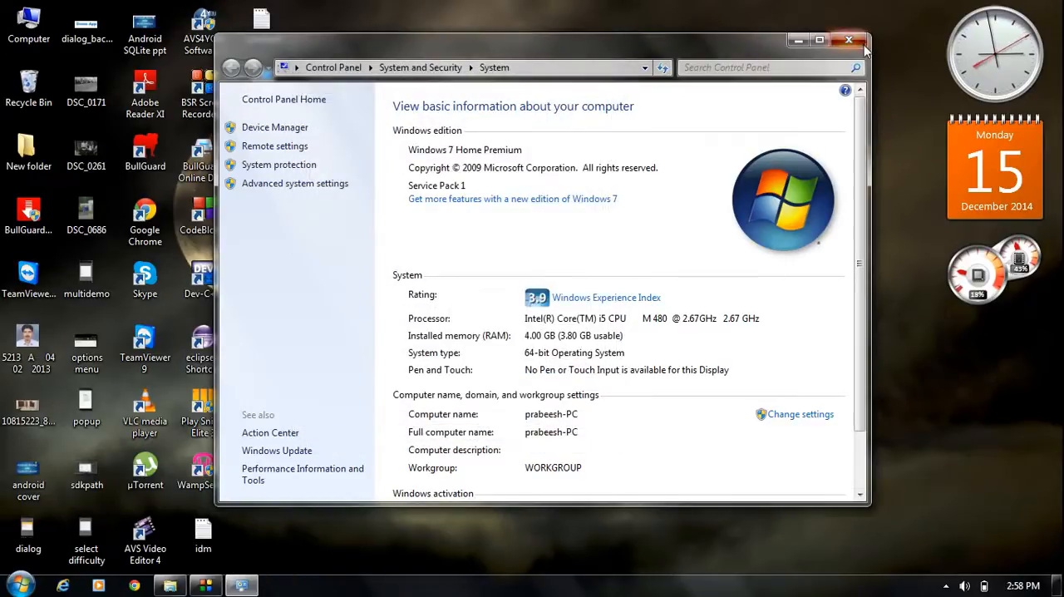
left_click(849, 40)
right_click(509, 195)
left_click(566, 261)
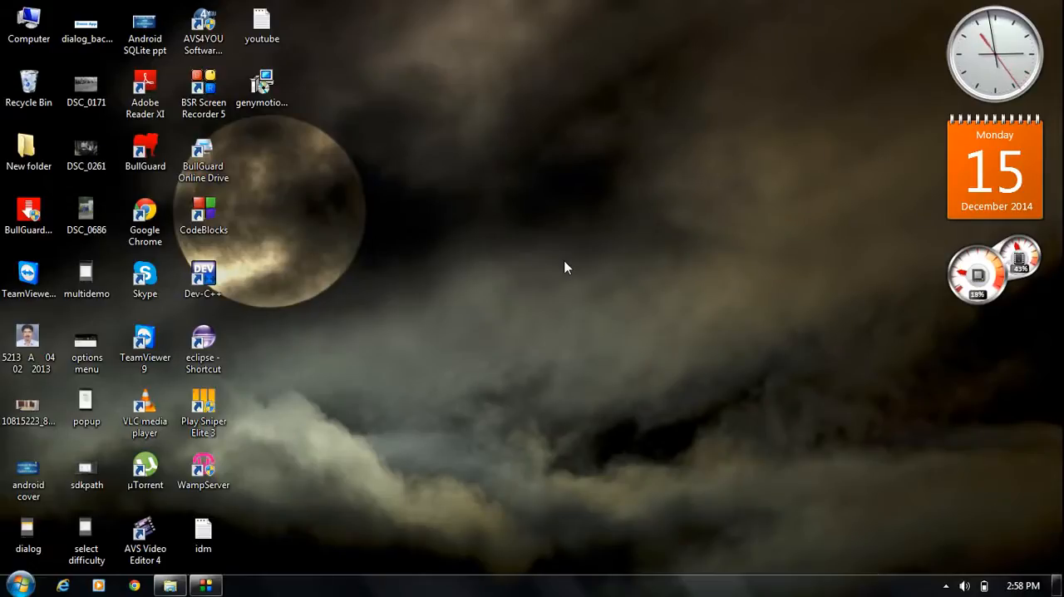
- Launch the android-studio-bundle-135.1629389 installer from the desktop's New folder and minimize the folder window
double_click(29, 152)
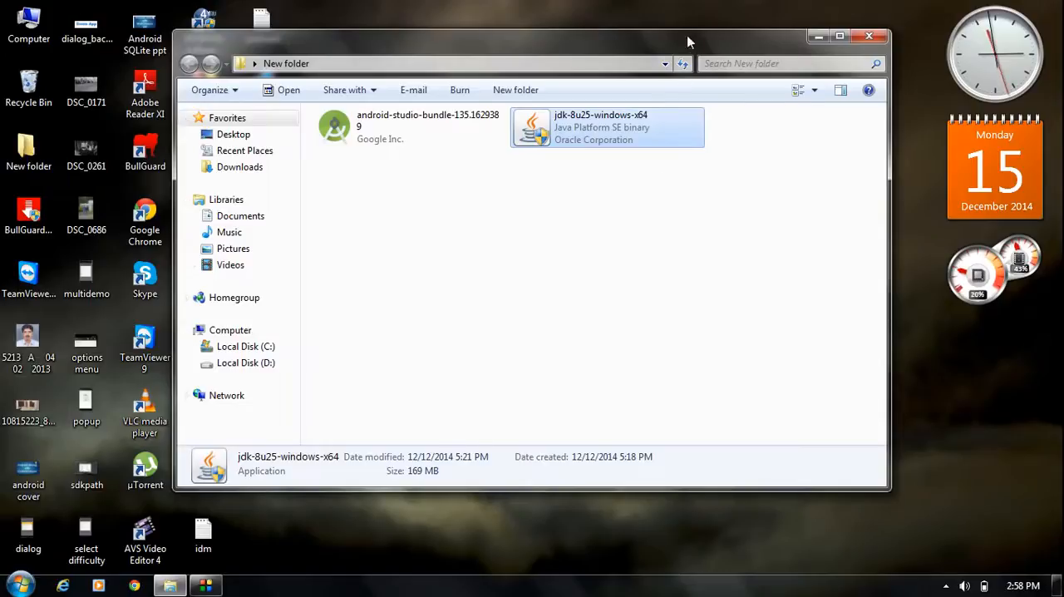
left_click_drag(687, 39, 742, 61)
left_click(573, 299)
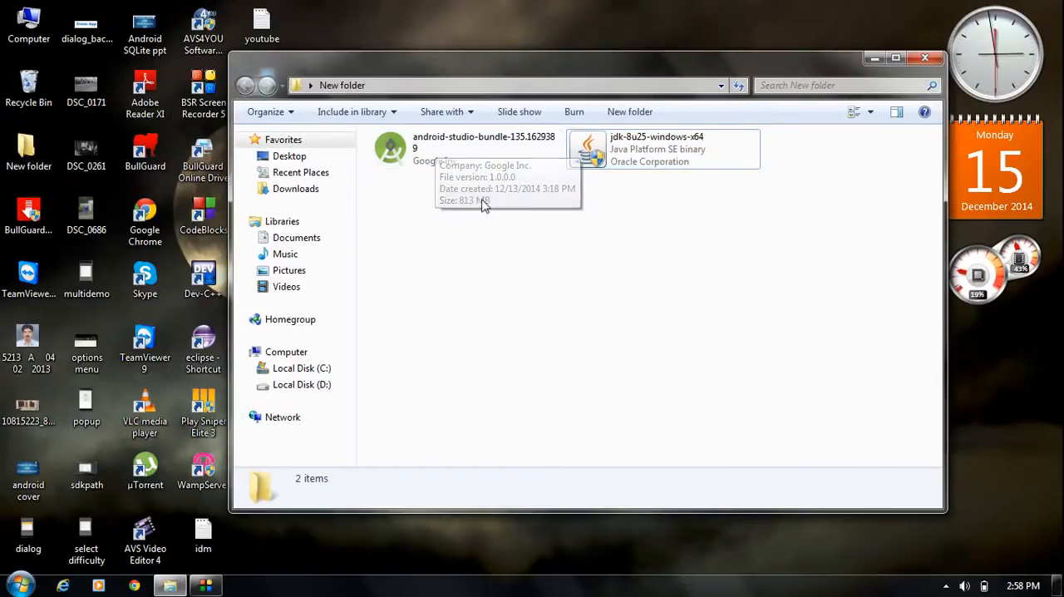
left_click(425, 154)
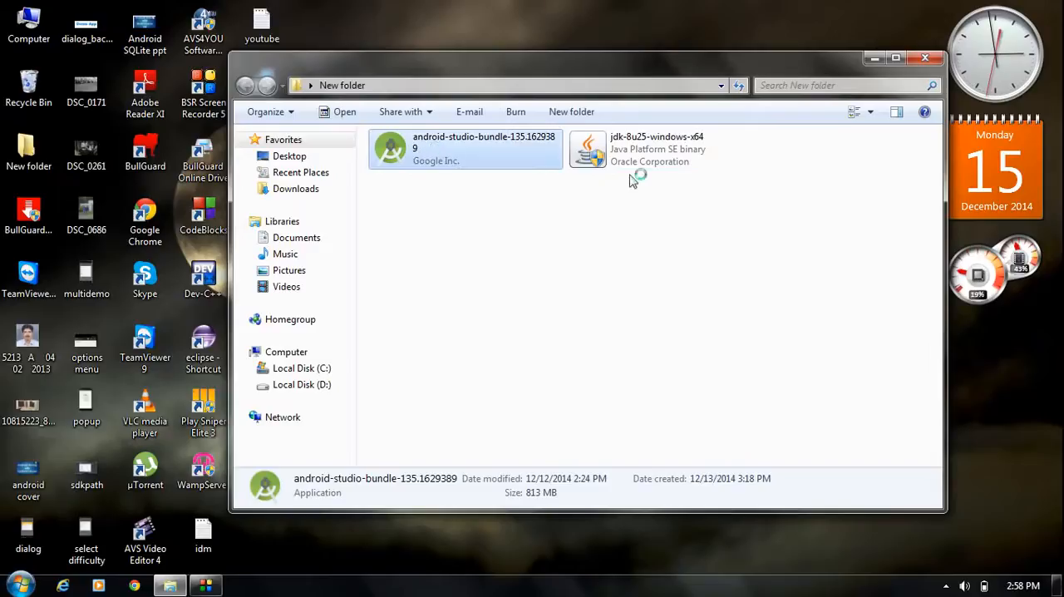
left_click(874, 58)
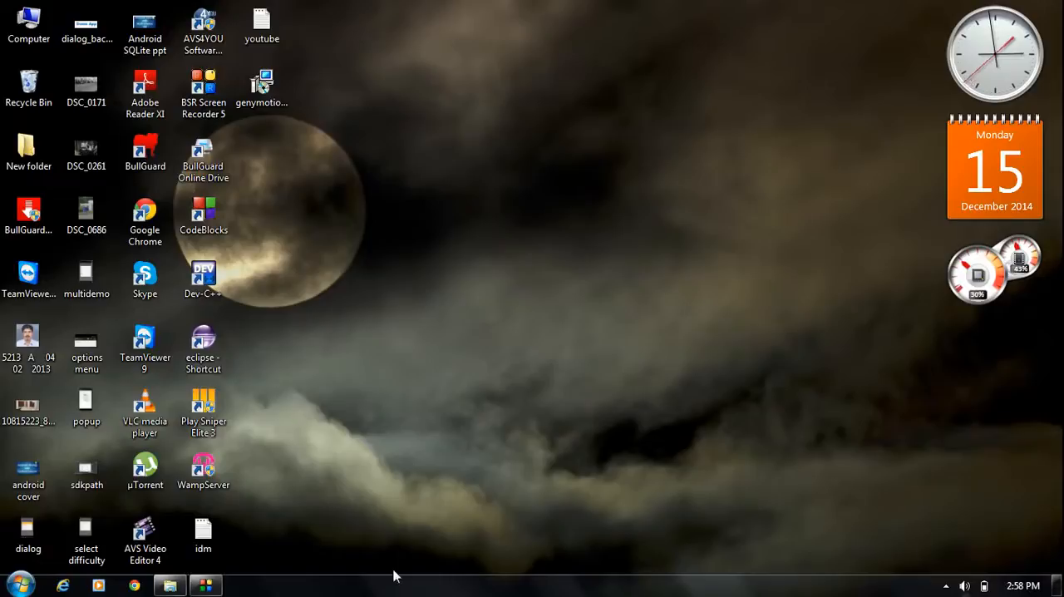
left_click(946, 585)
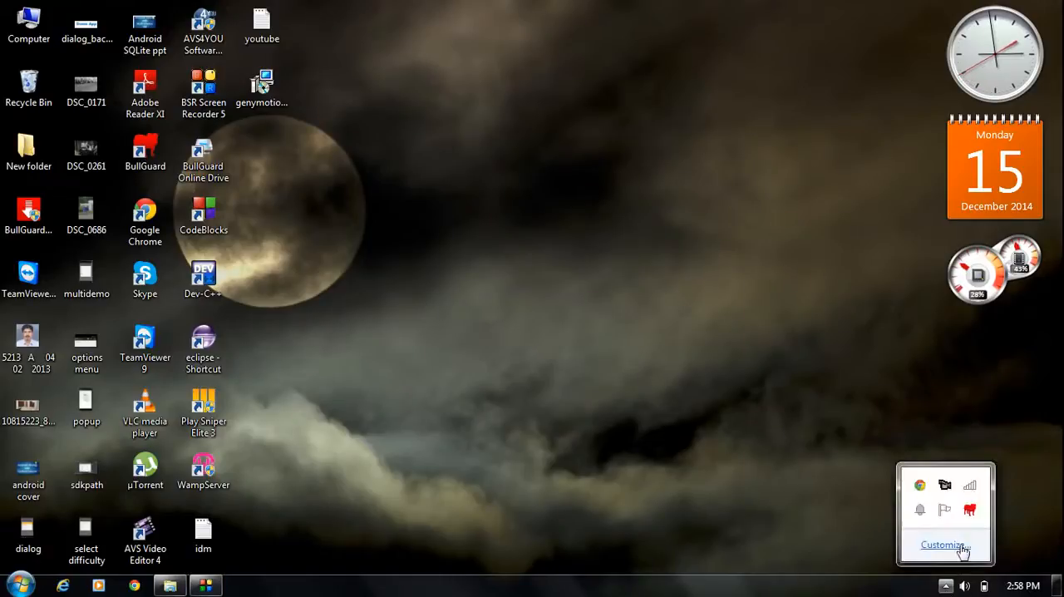
right_click(948, 494)
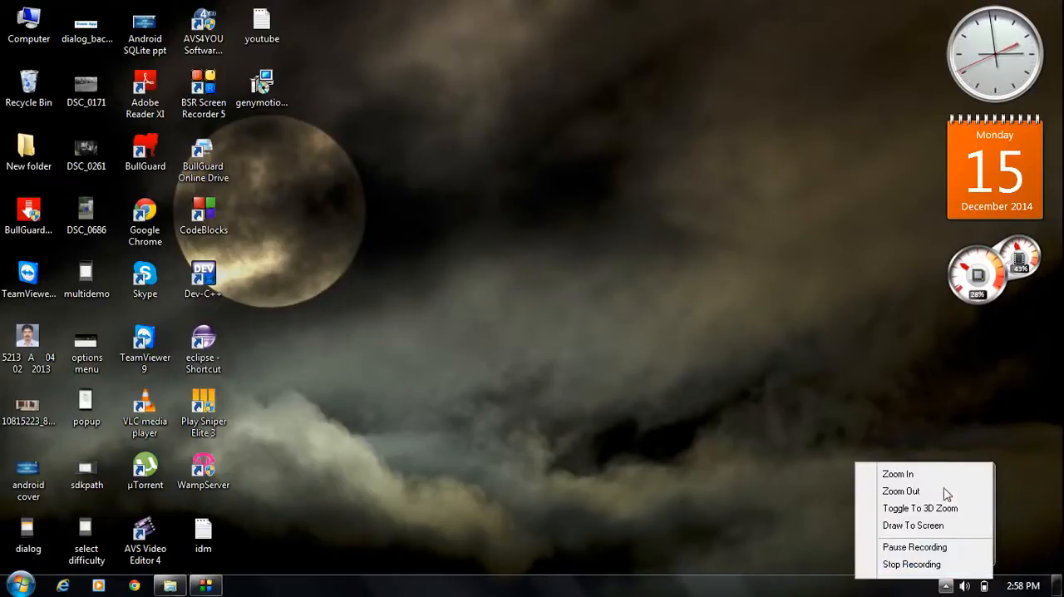
left_click(915, 548)
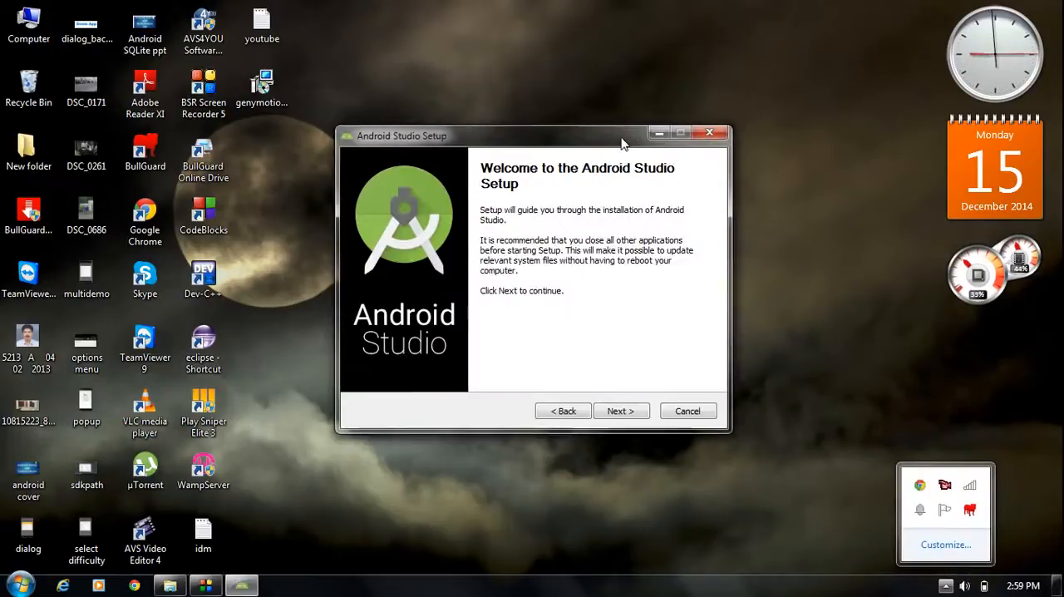
- Proceed through Android Studio Setup with the Android SDK and Android Virtual Device components selected, and accept the license agreement
left_click_drag(622, 143, 611, 138)
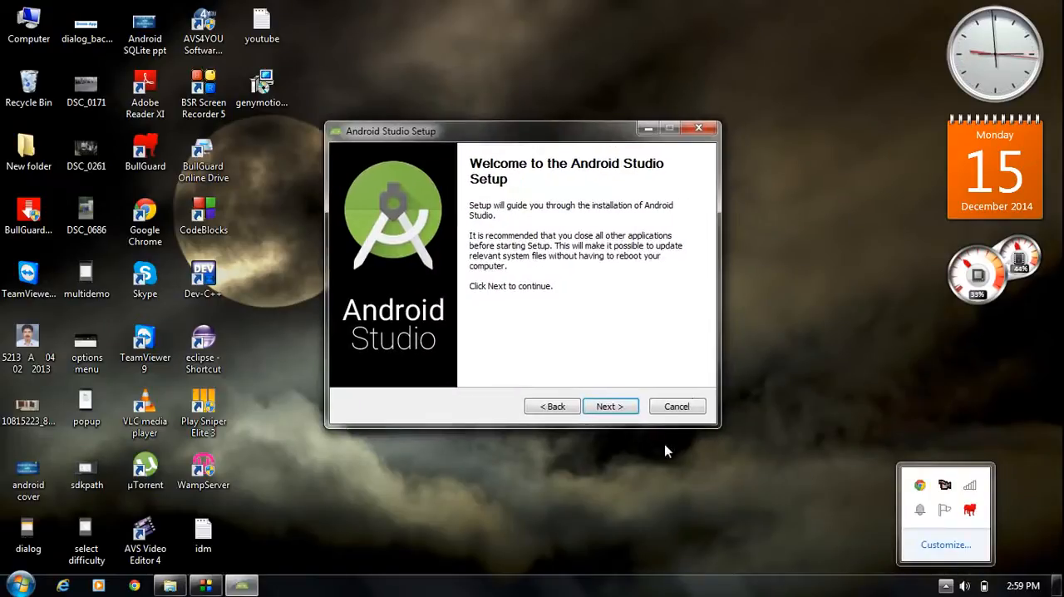
left_click(611, 407)
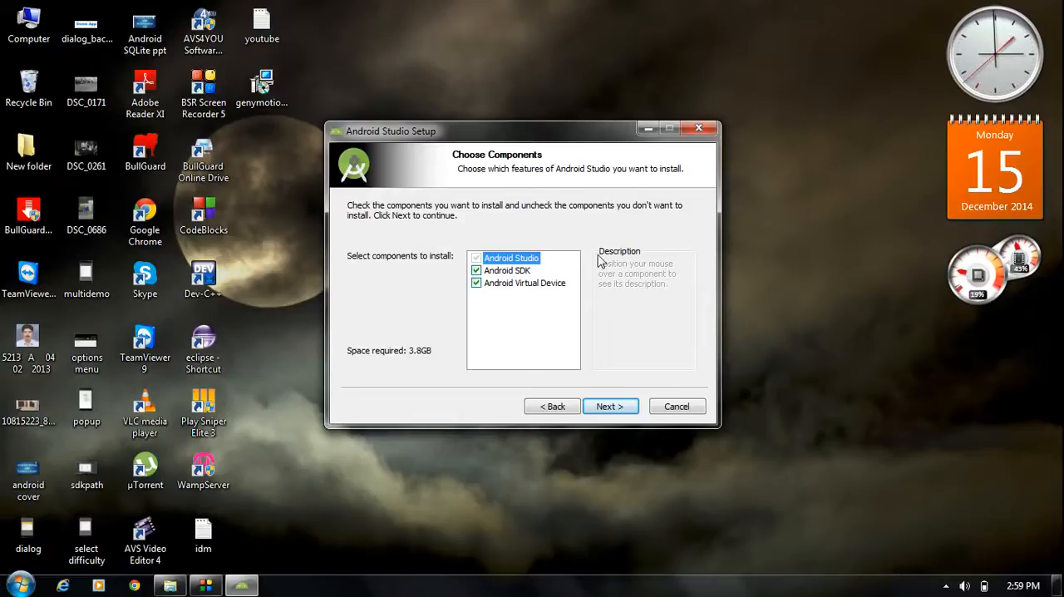
left_click(613, 406)
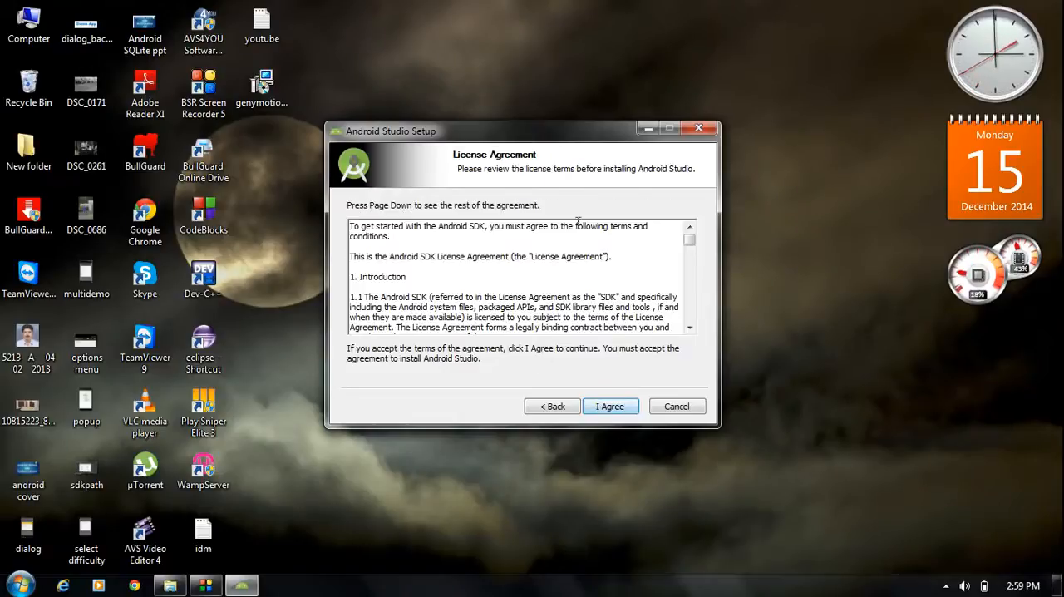
left_click(616, 411)
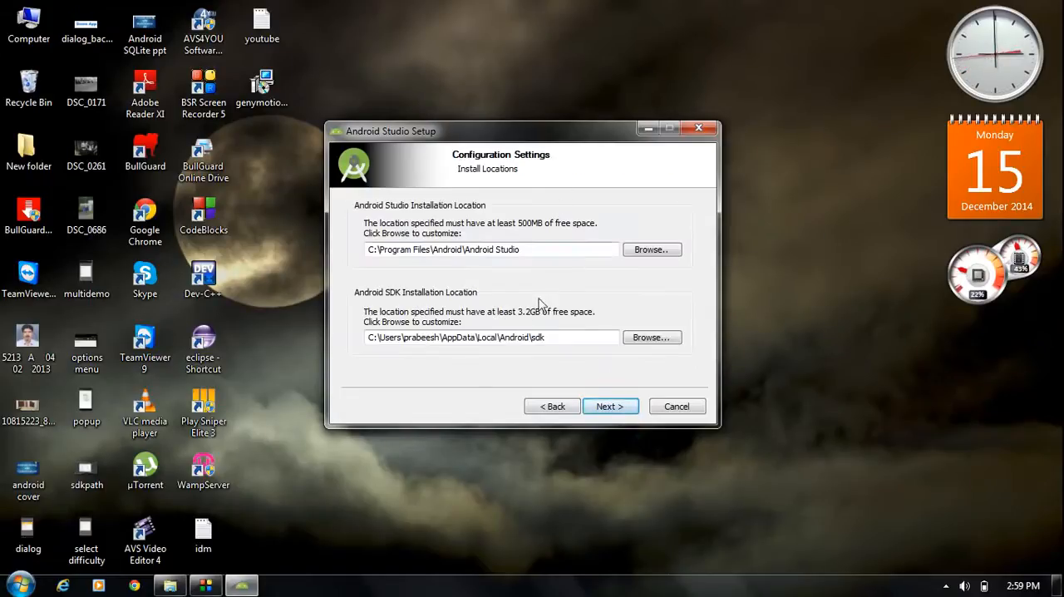
- Review the default installation locations for Android Studio and the Android SDK
left_click_drag(559, 138, 577, 135)
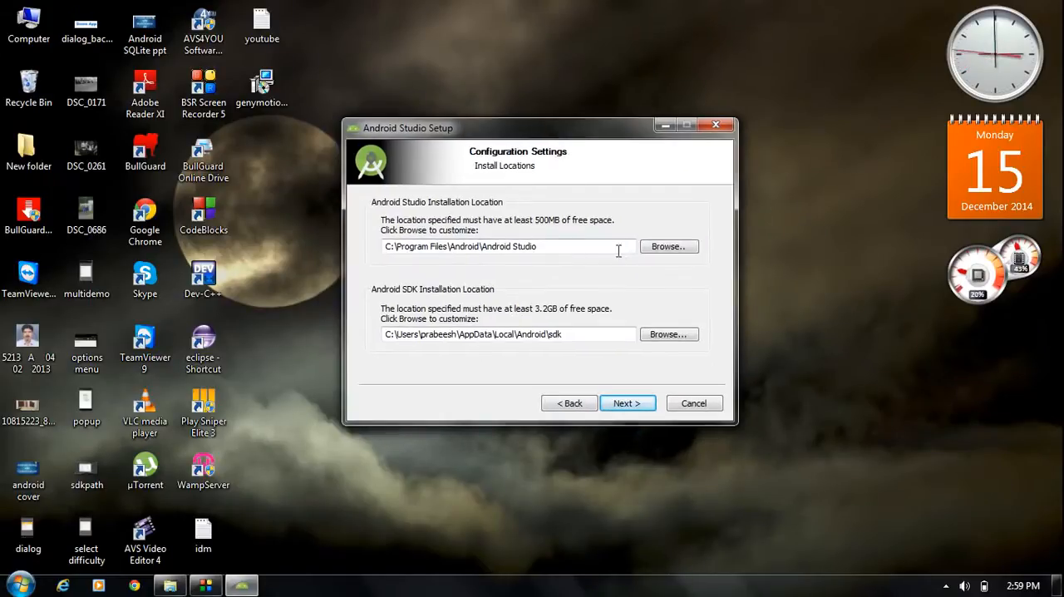
left_click_drag(548, 250, 379, 249)
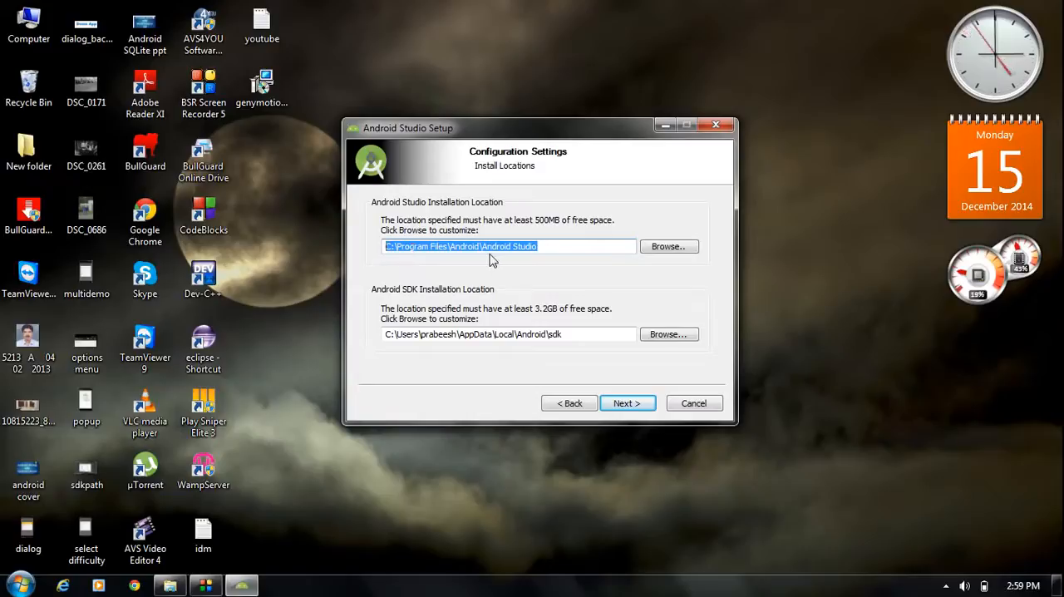
left_click(549, 249)
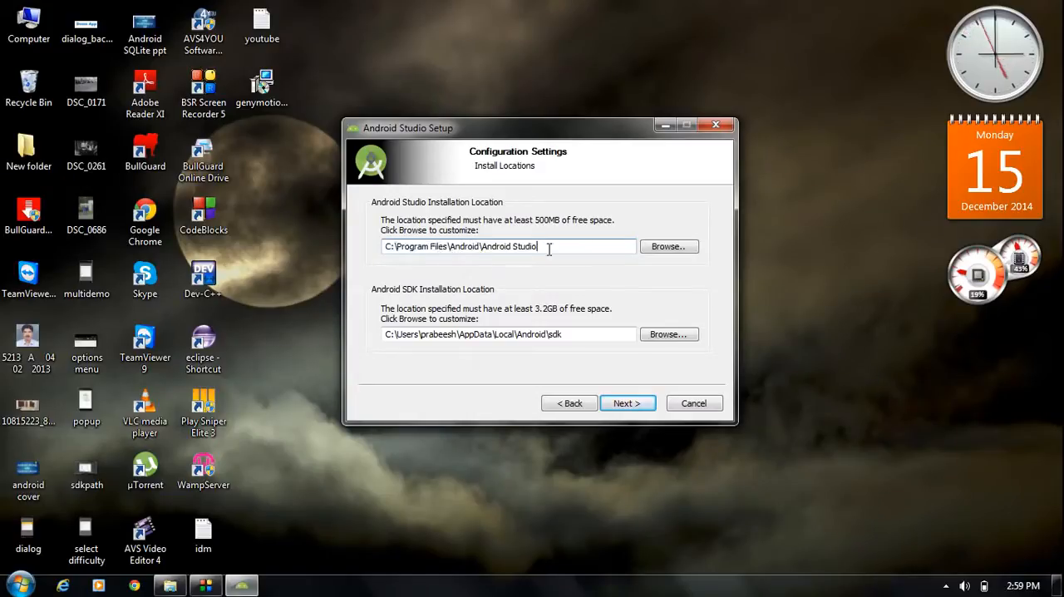
left_click_drag(587, 336, 370, 334)
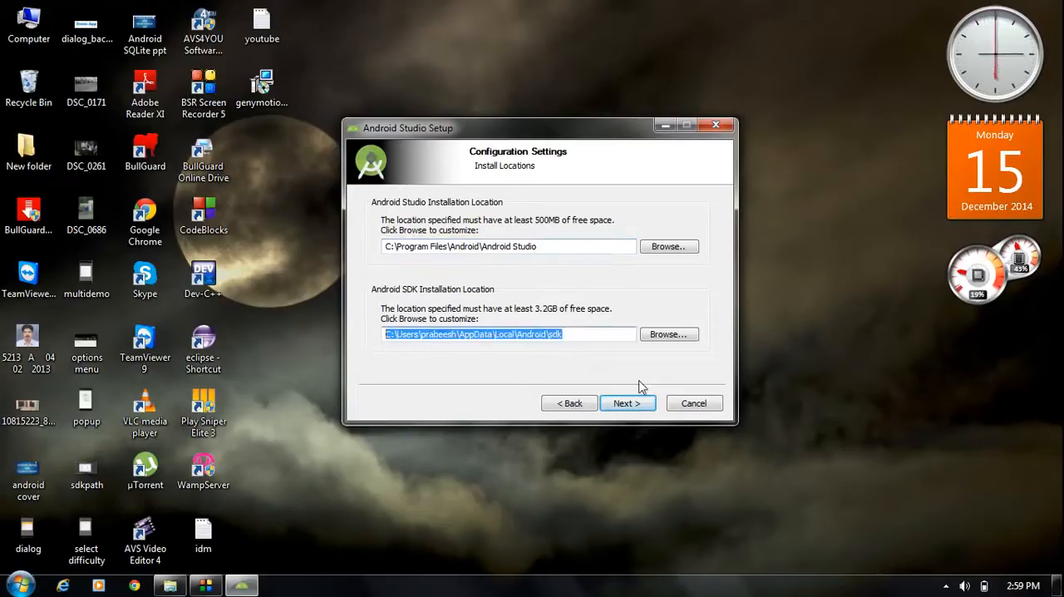
left_click(580, 336)
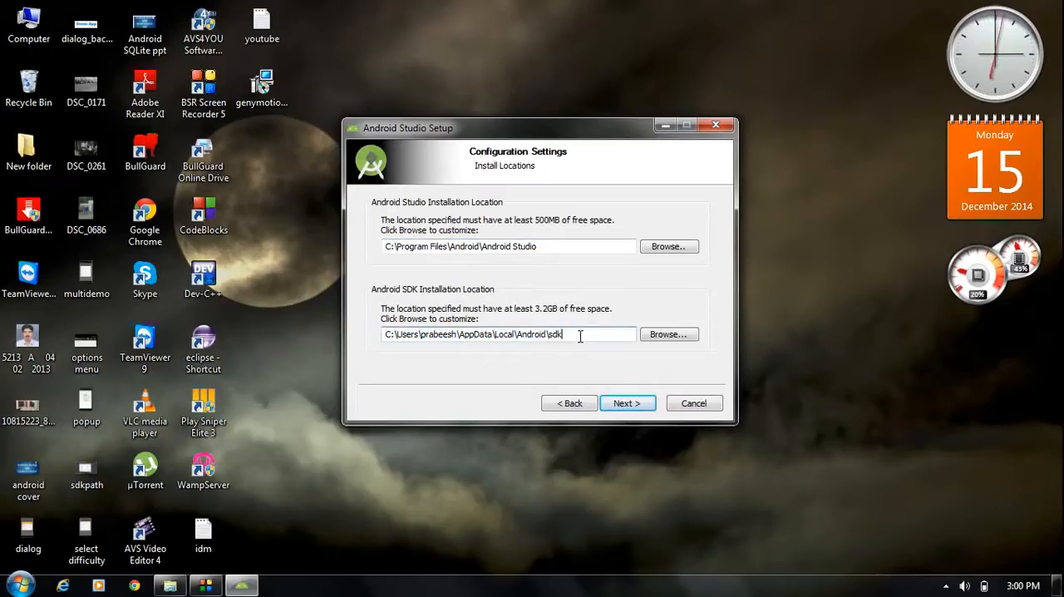
left_click_drag(579, 336, 381, 336)
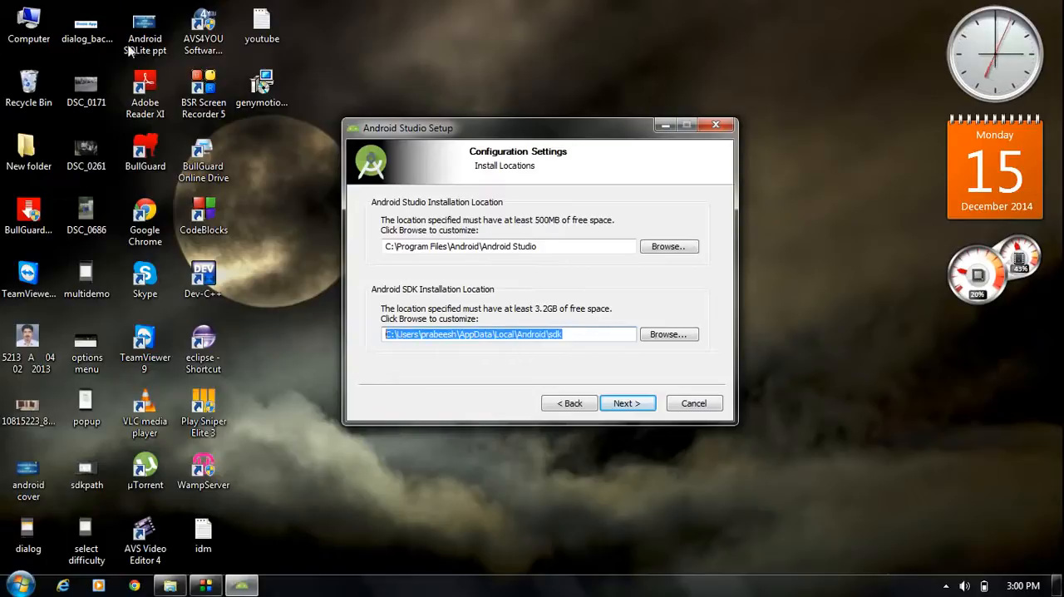
- Create a new folder in the root of Local Disk (C:)
double_click(27, 25)
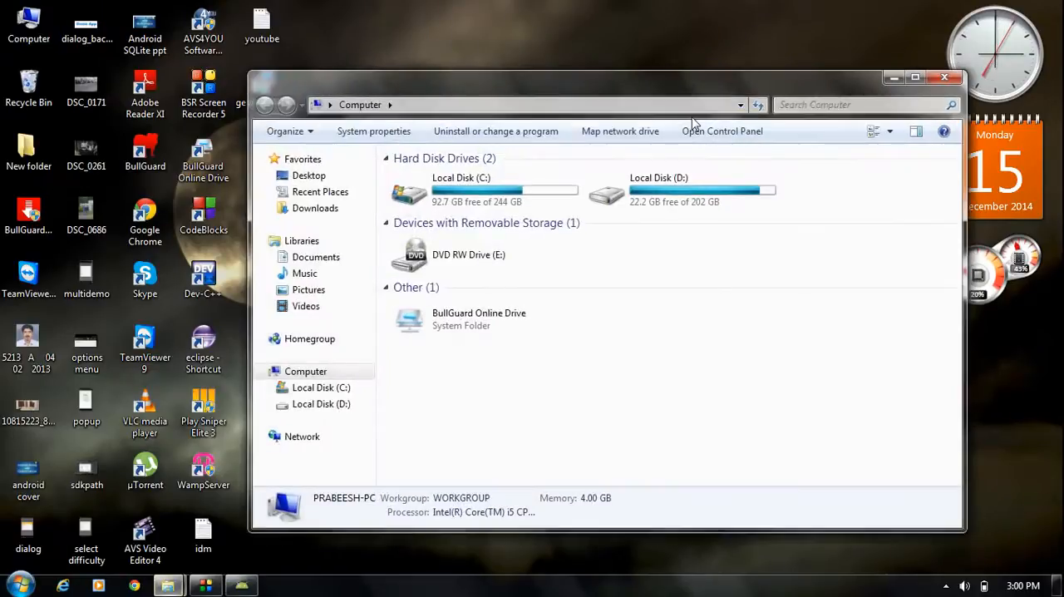
double_click(491, 170)
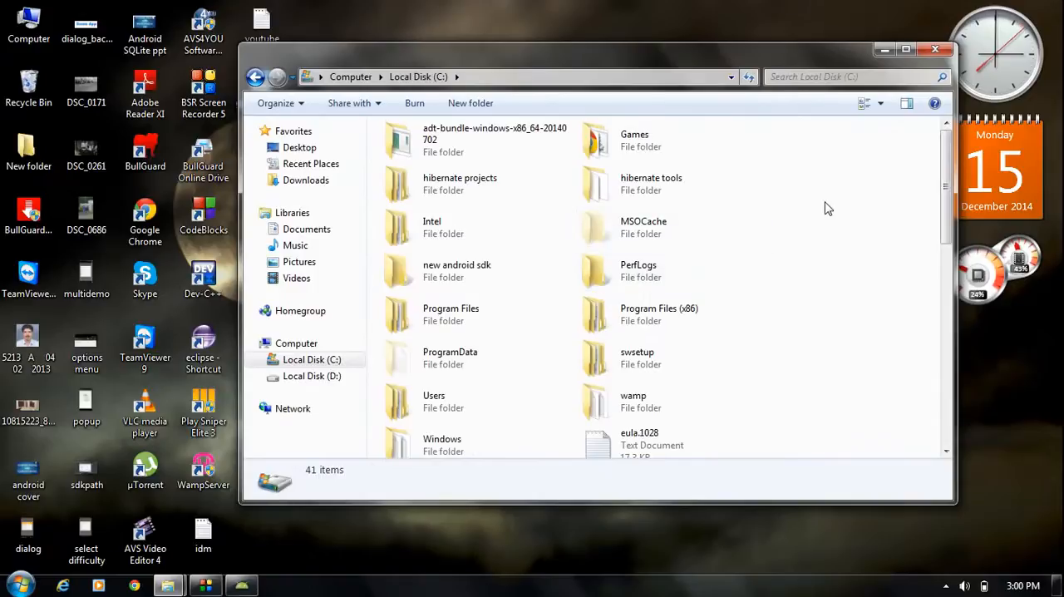
scroll(825, 208, "down", 2)
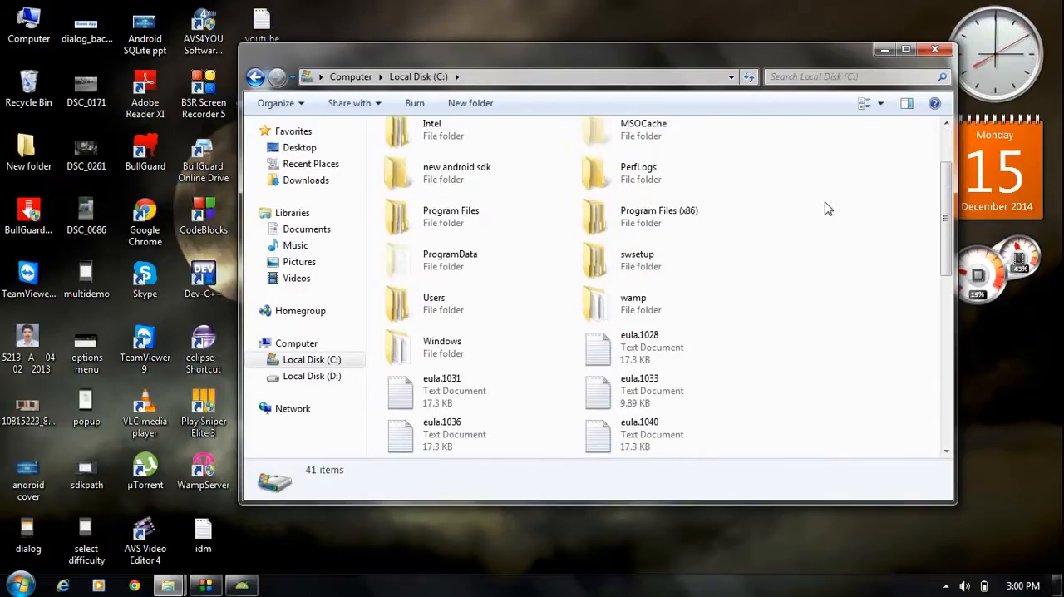
right_click(807, 208)
mouse_move(805, 389)
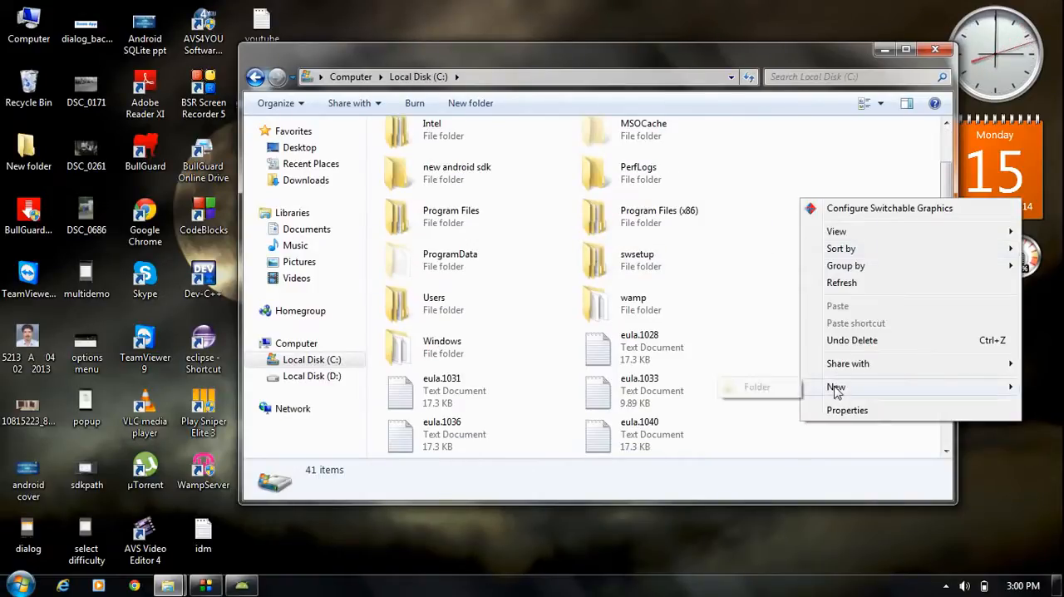
left_click(757, 387)
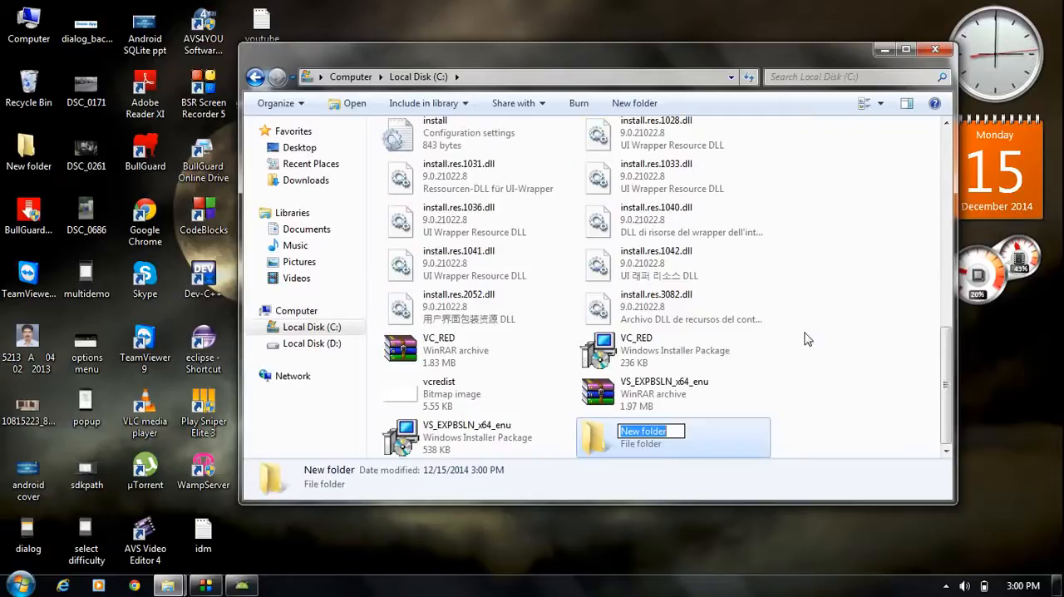
- Try to name the new folder "new android sdk" and decline merging it with the existing folder
key("BackSpace")
type("ne")
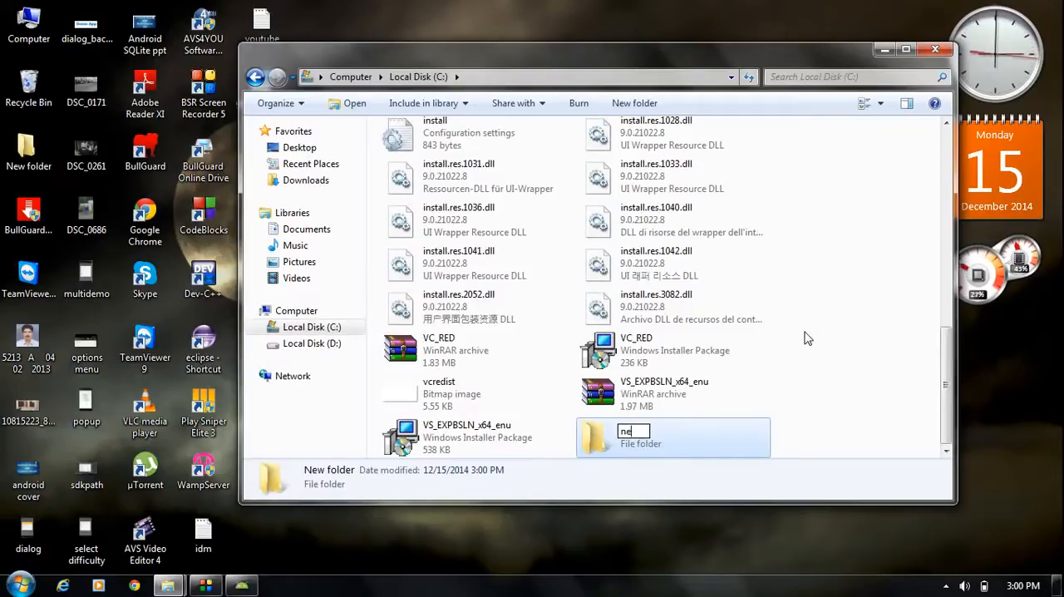
type("w andro")
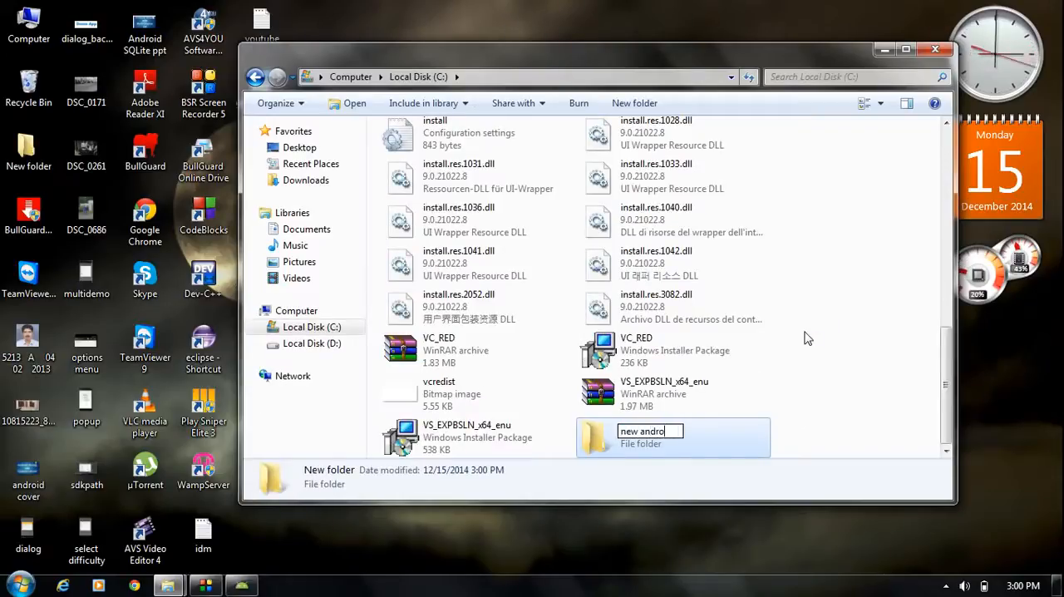
type("id sdk")
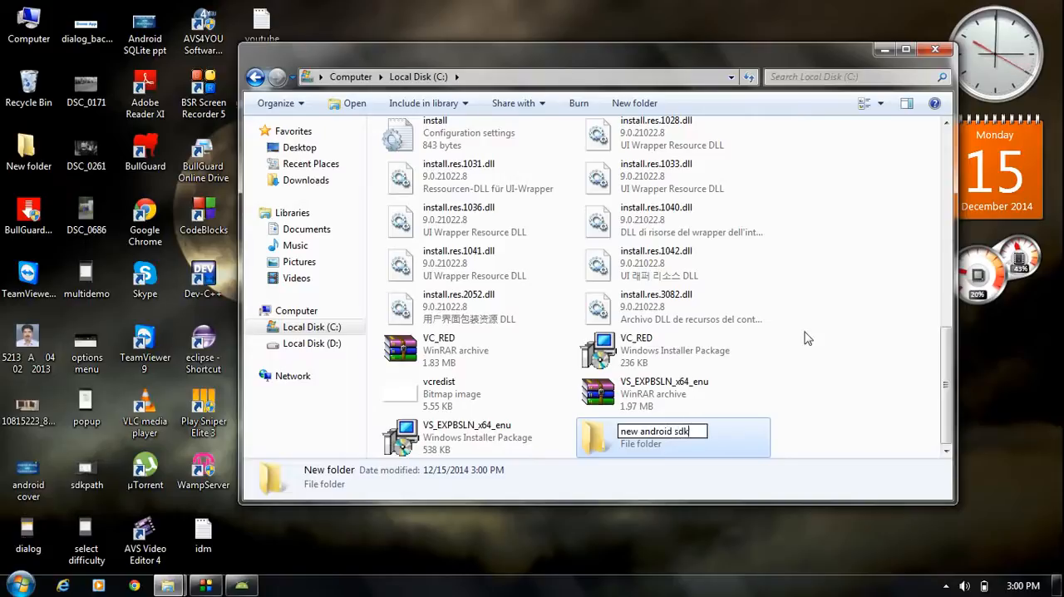
key("Return")
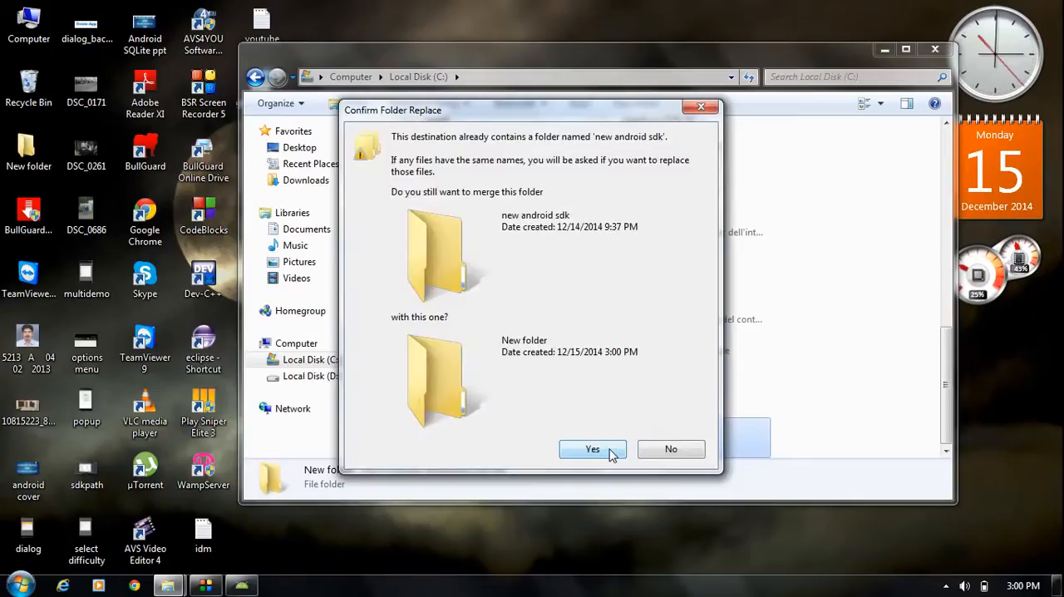
left_click(689, 456)
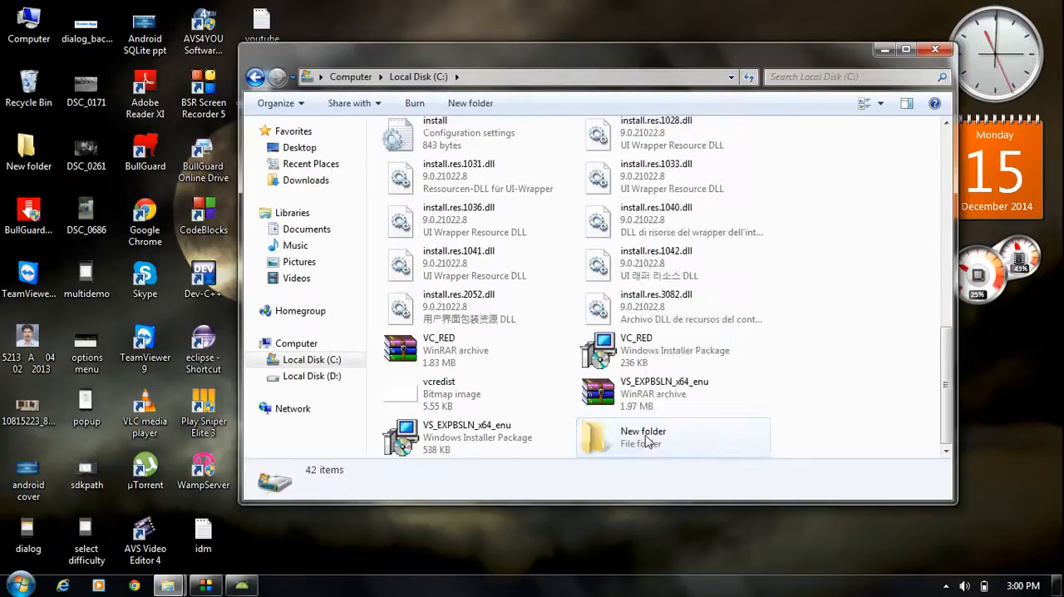
- Rename the new folder on the C drive to "android new sdk" and minimize the Explorer window
right_click(647, 441)
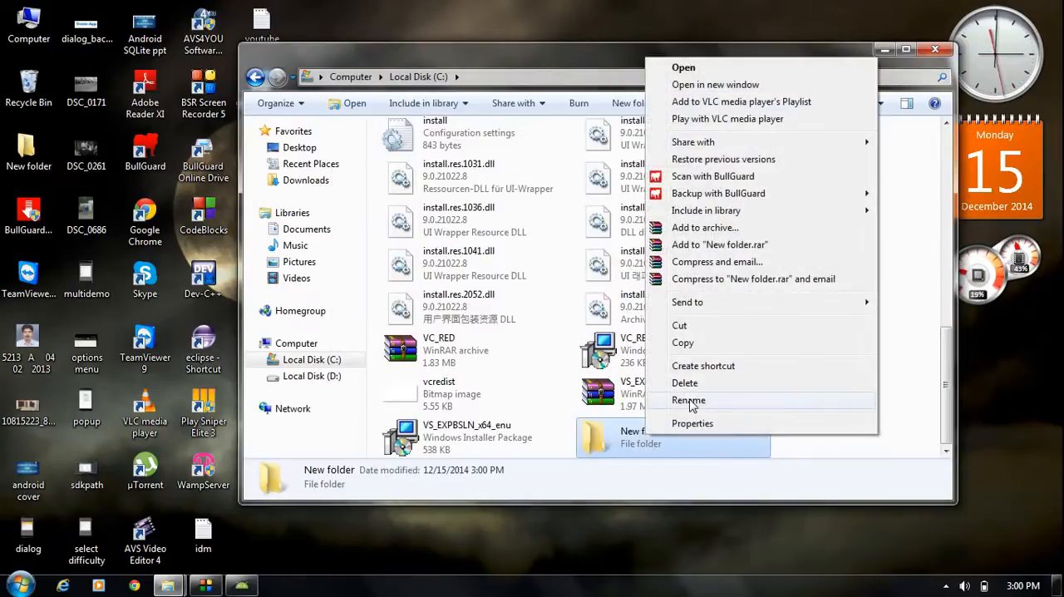
left_click(709, 406)
type("android")
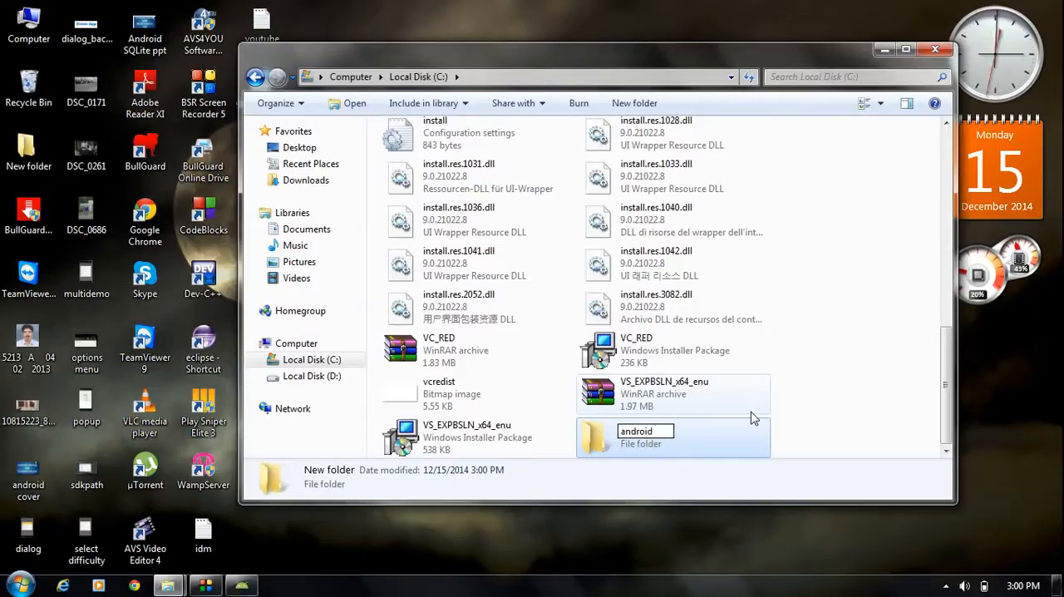
key("BackSpace")
key("BackSpace")
key("BackSpace")
key("BackSpace")
key("BackSpace")
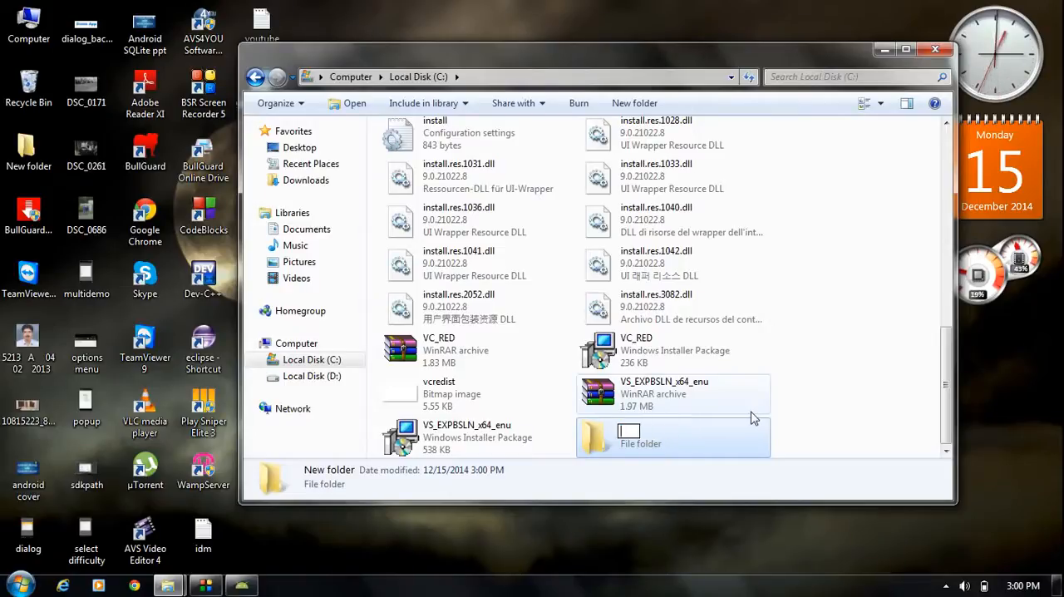
type("roid ne")
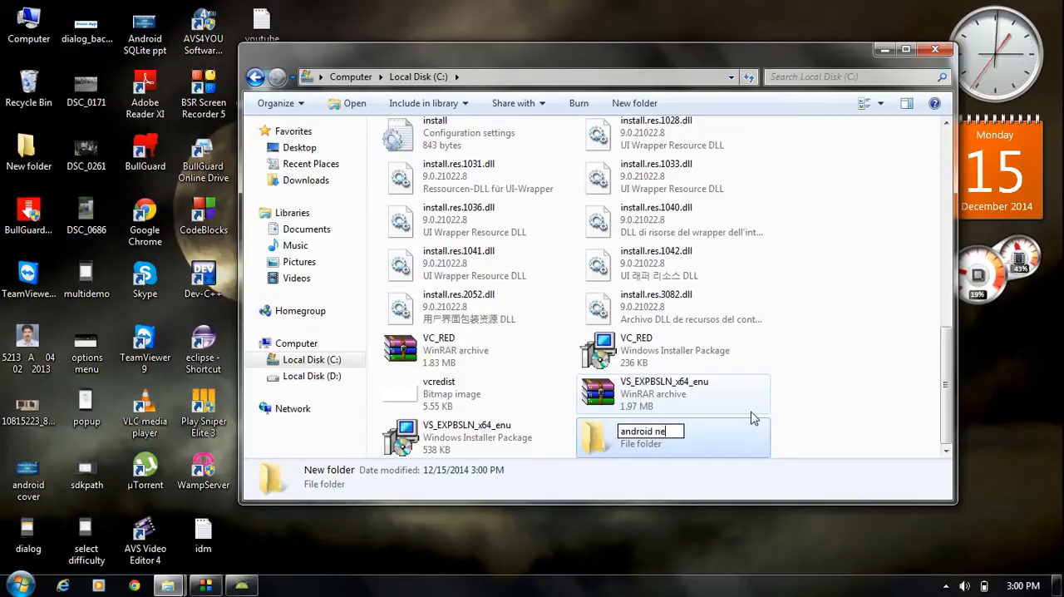
type("w sdk")
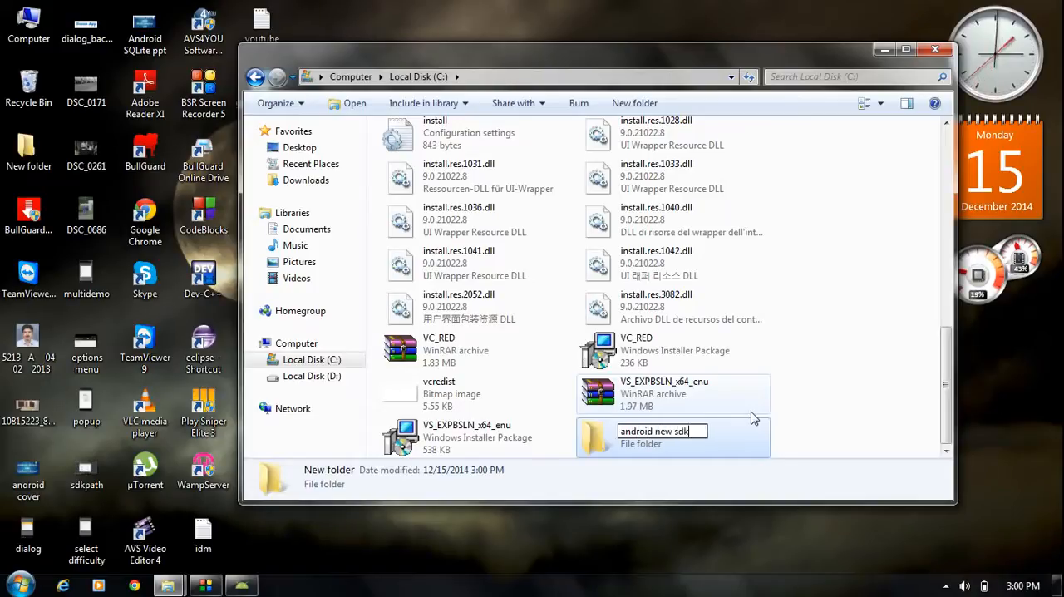
left_click(810, 385)
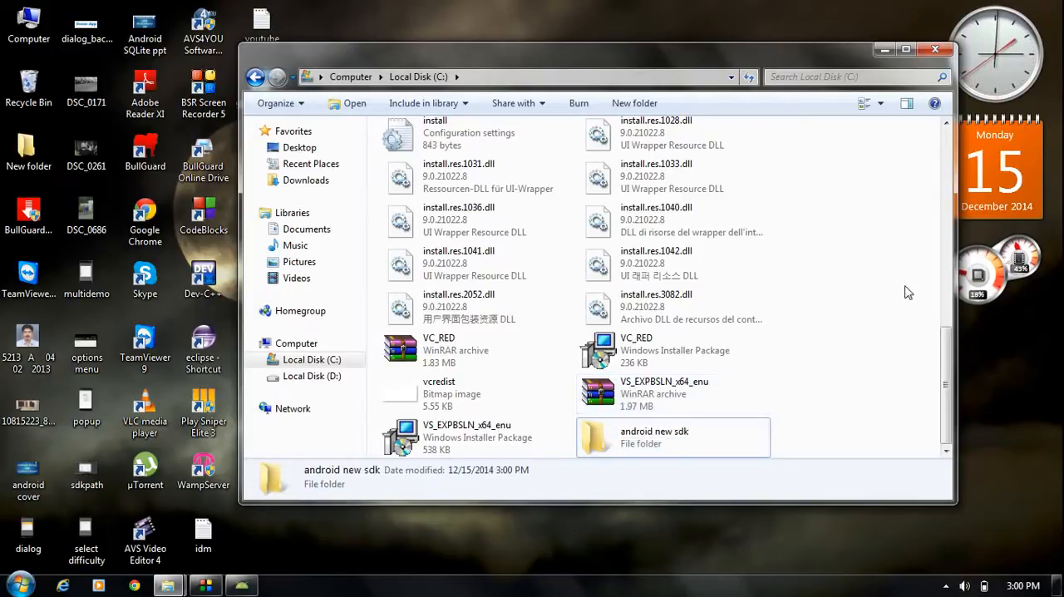
left_click(887, 50)
- Set the Android SDK installation location to the folder C:\android new sdk
left_click(667, 333)
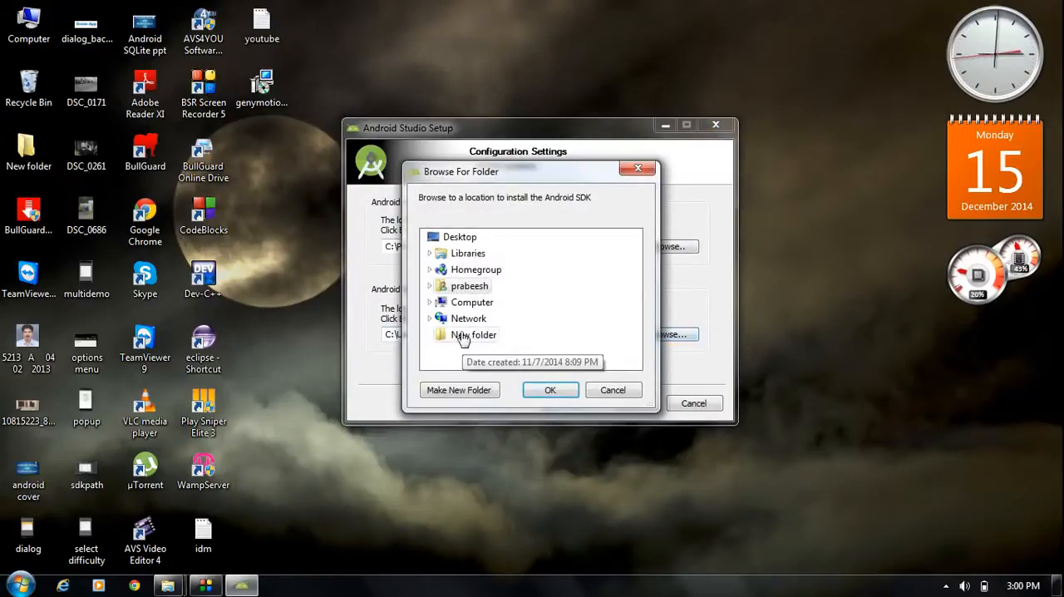
left_click(433, 304)
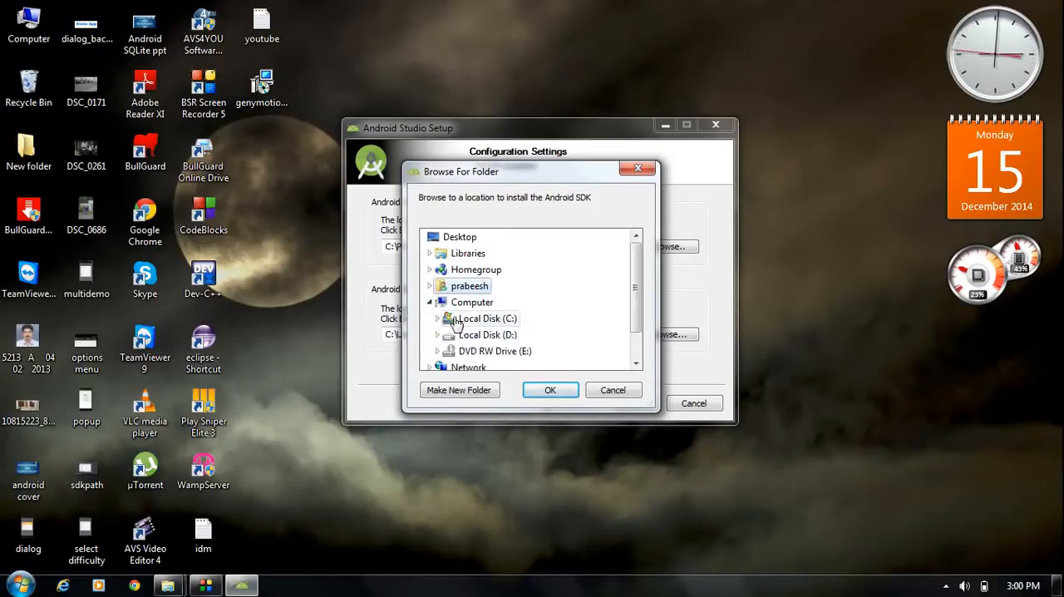
left_click(438, 318)
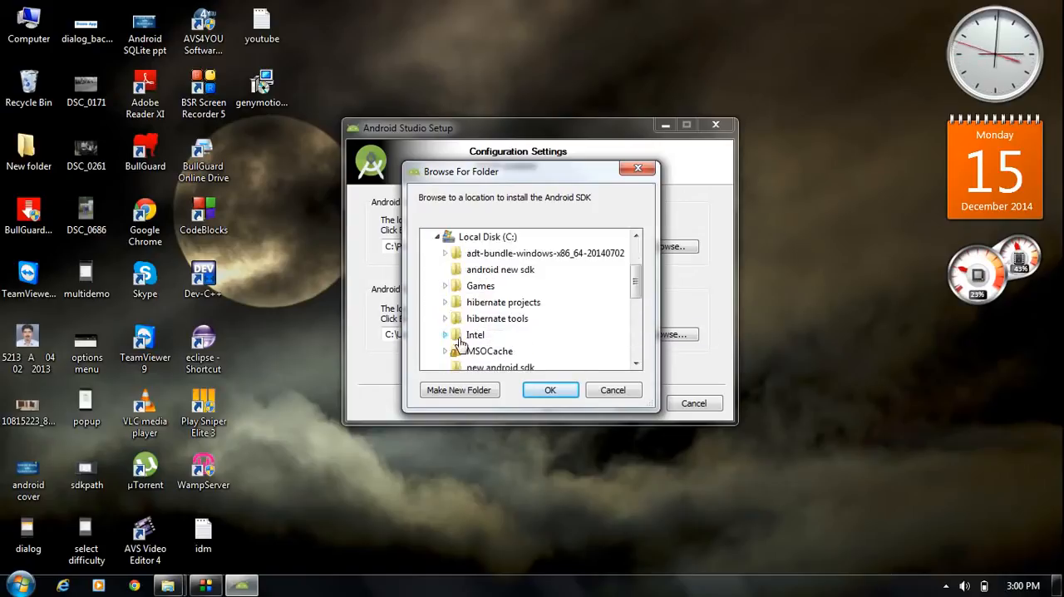
mouse_move(637, 283)
left_mouse_down()
mouse_move(625, 333)
mouse_move(636, 279)
left_mouse_up()
left_click(501, 286)
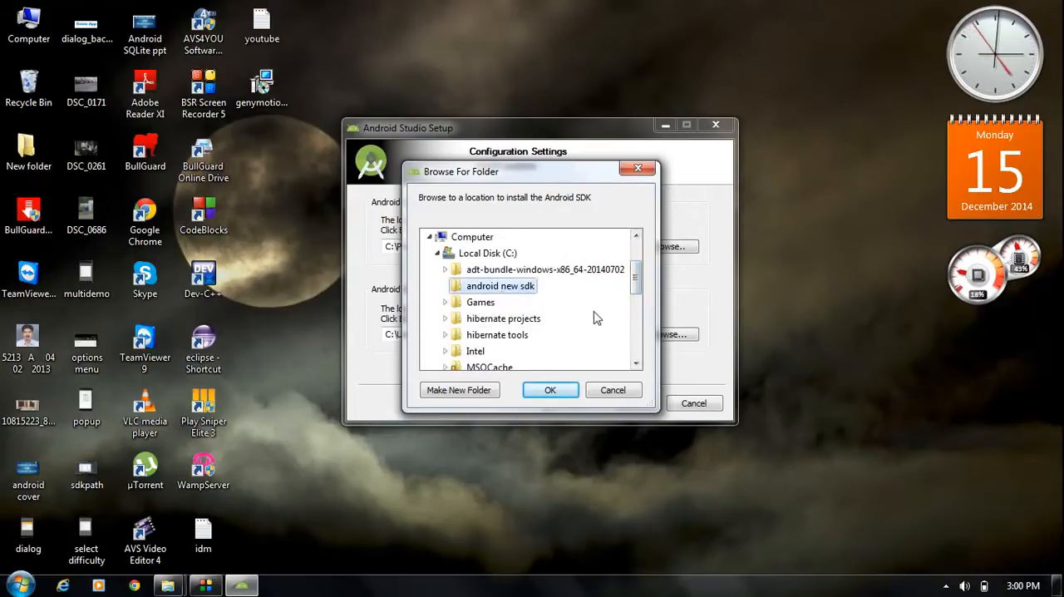
left_click(570, 397)
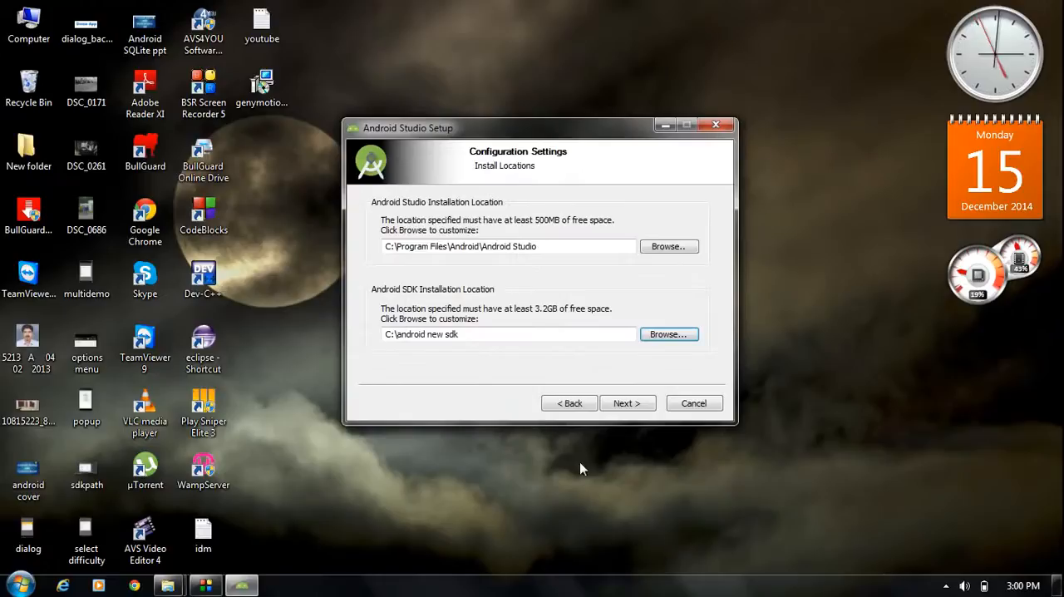
- Accept the install locations and start the installation with the default Android Studio Start Menu folder
left_click(624, 408)
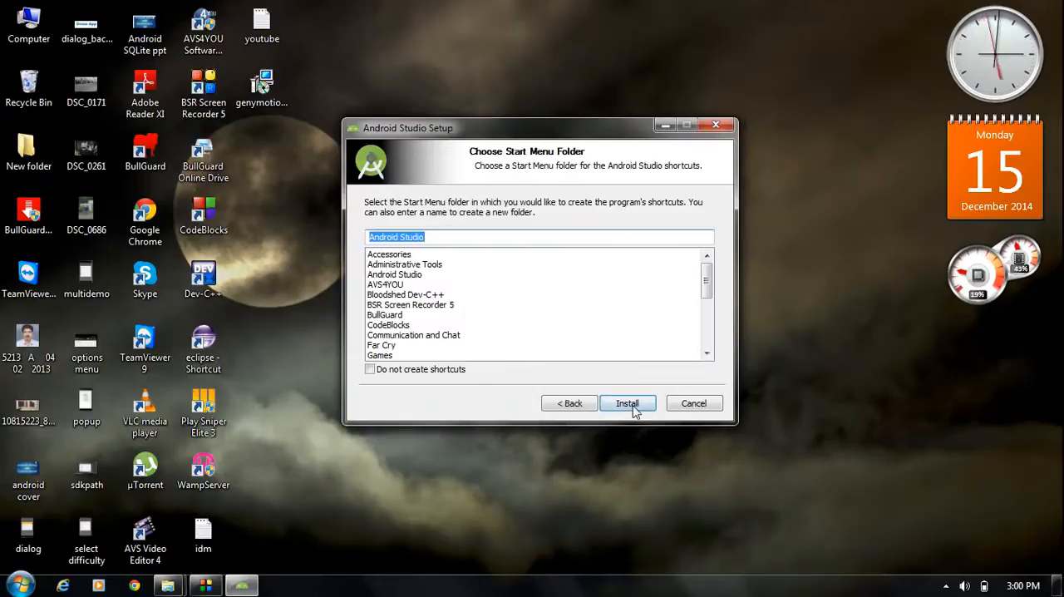
left_click(630, 405)
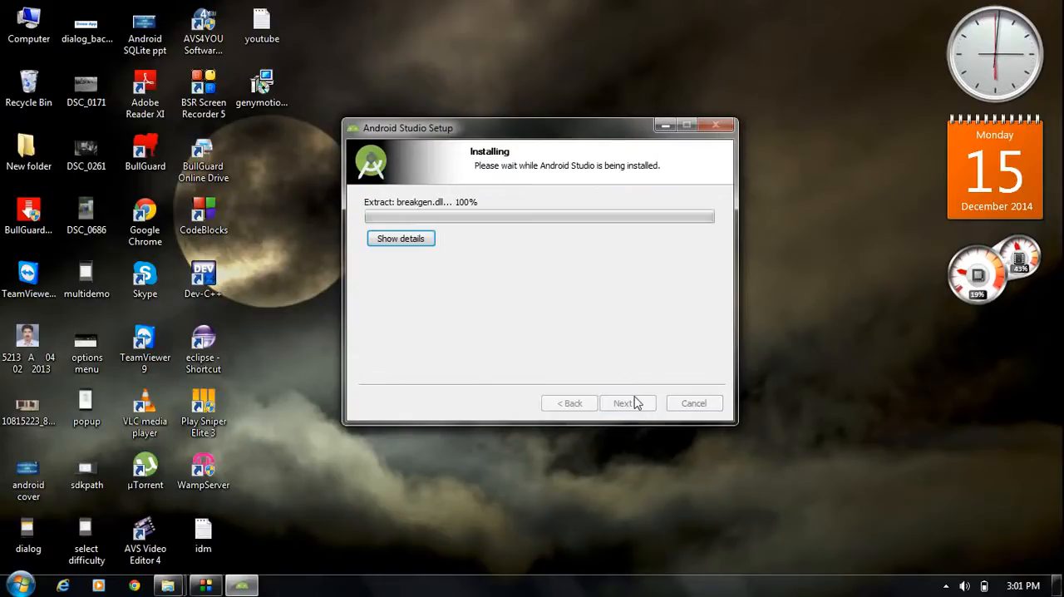
left_click_drag(610, 135, 595, 150)
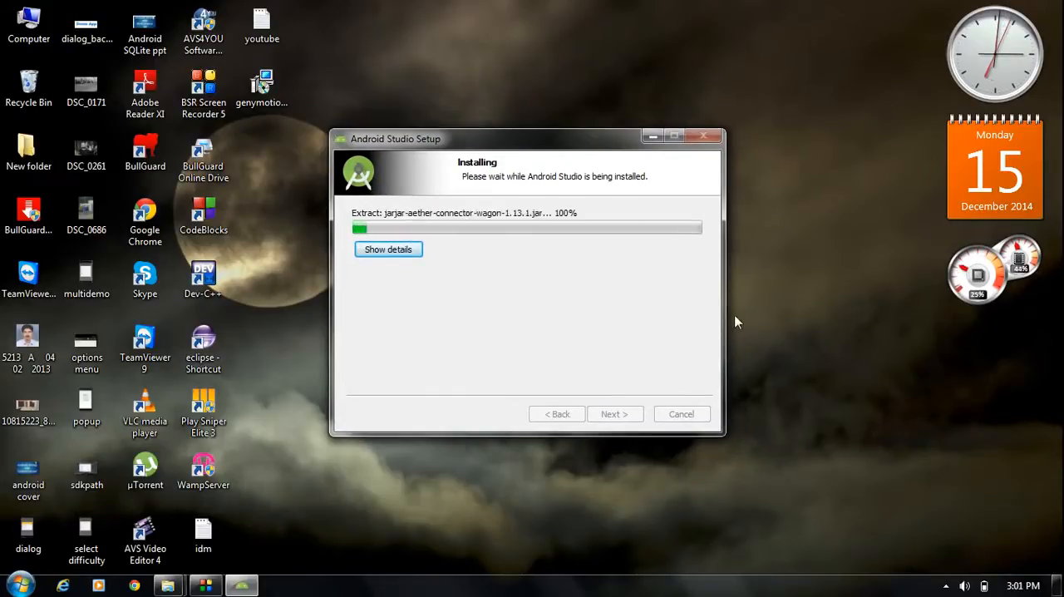
right_click(945, 587)
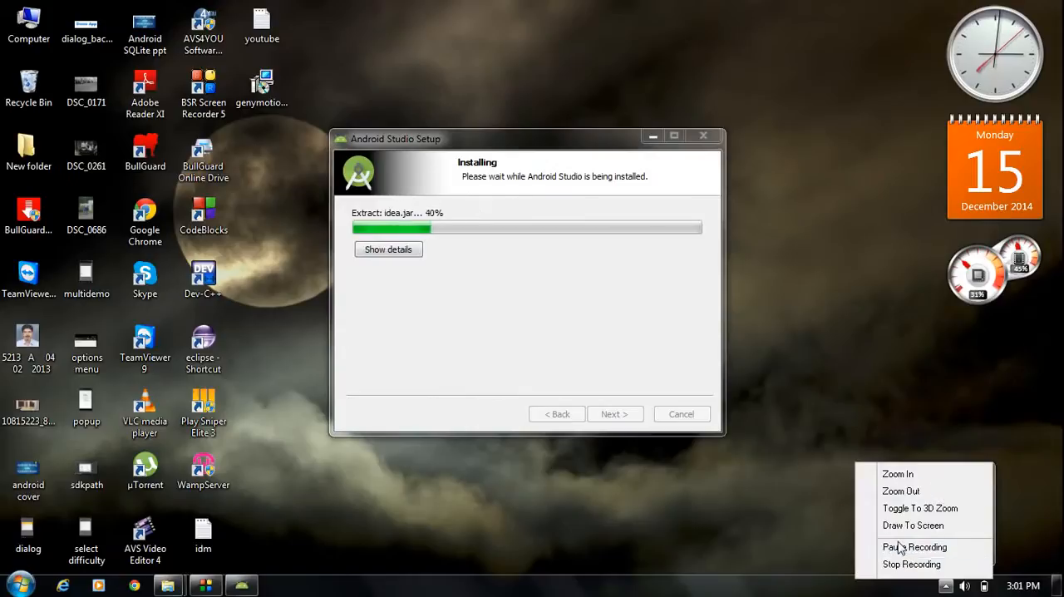
left_click(906, 546)
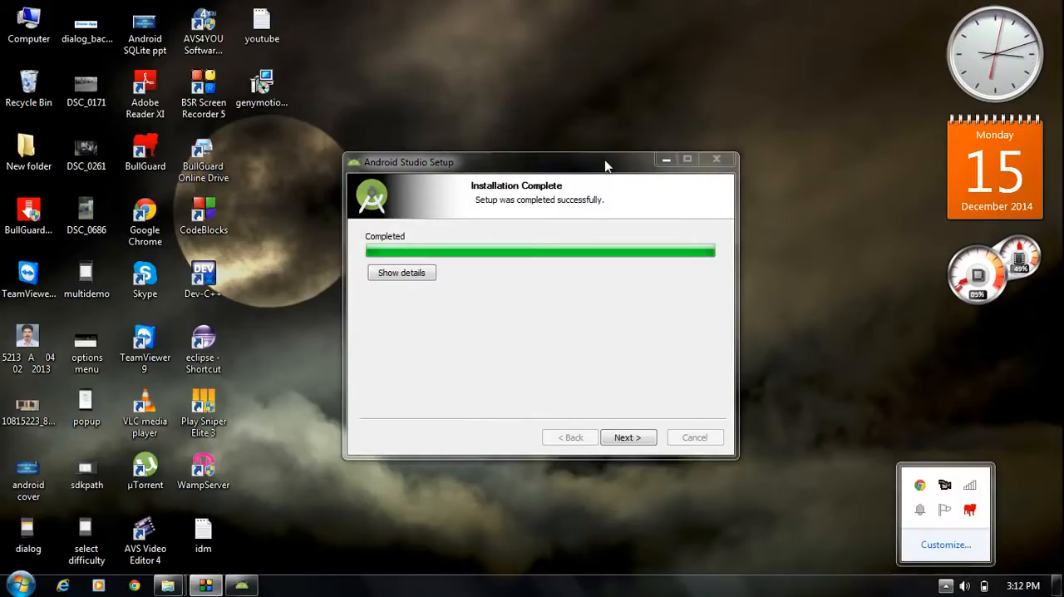
mouse_move(605, 166)
left_mouse_down()
mouse_move(584, 192)
mouse_move(599, 146)
left_mouse_up()
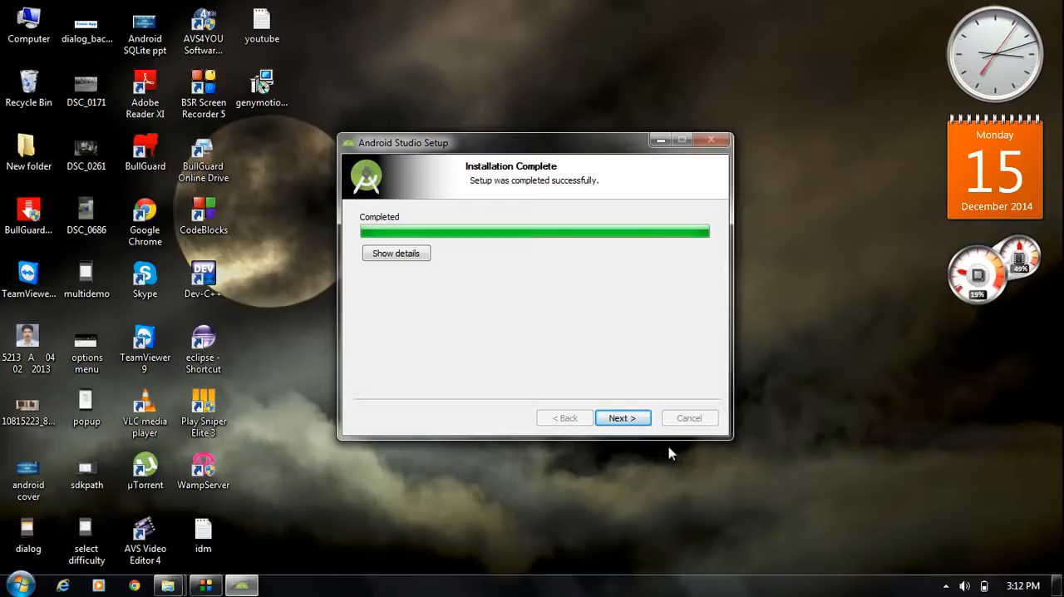
- Finish the setup with Start Android Studio enabled and choose not to import settings from a previous version
left_click(622, 418)
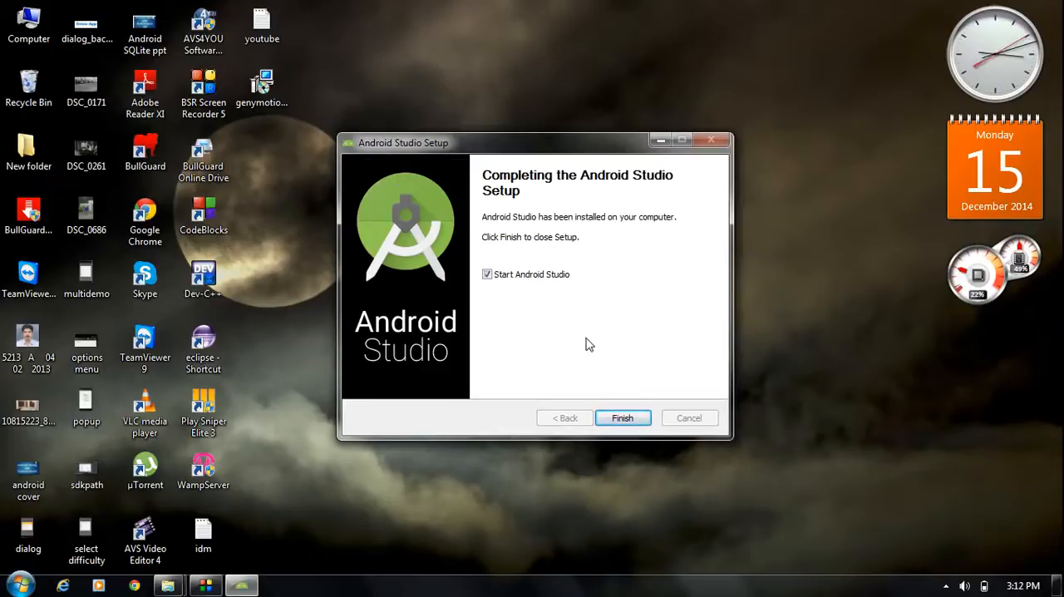
left_click(630, 418)
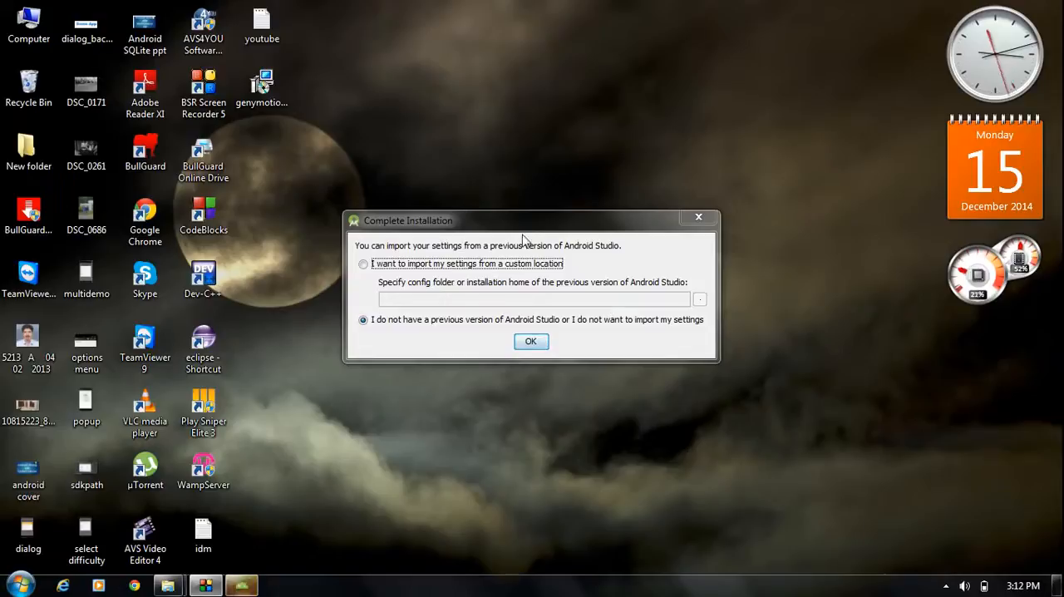
left_click(544, 217)
left_click_drag(545, 217, 615, 224)
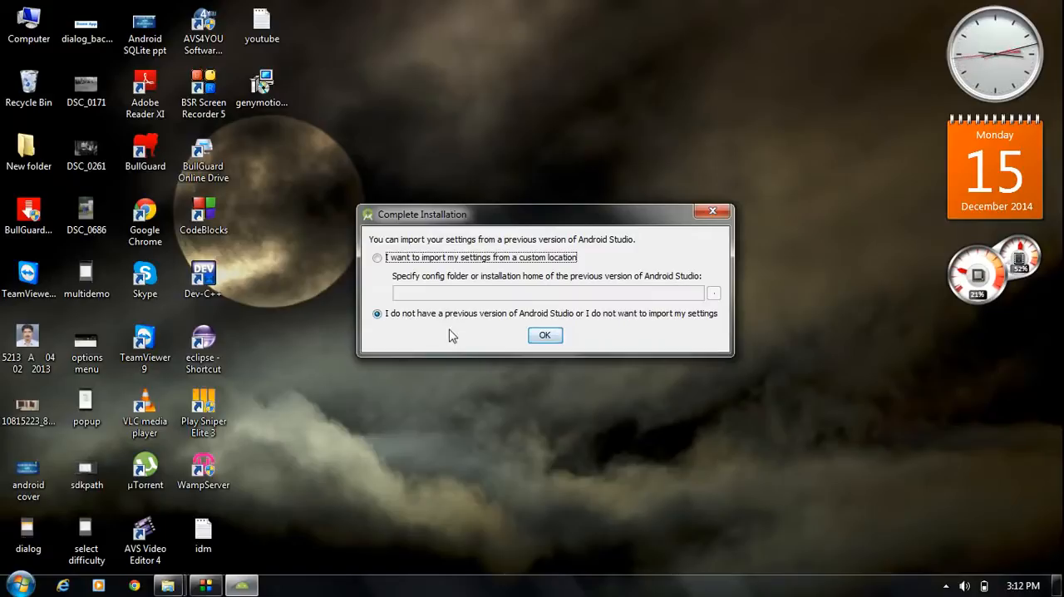
left_click(545, 336)
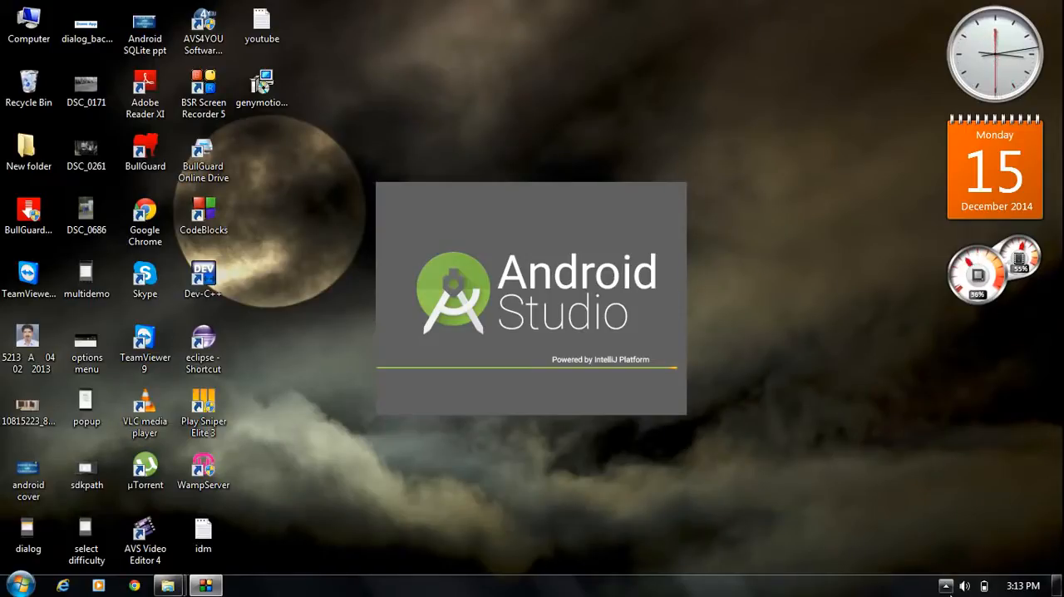
left_click(947, 588)
right_click(951, 484)
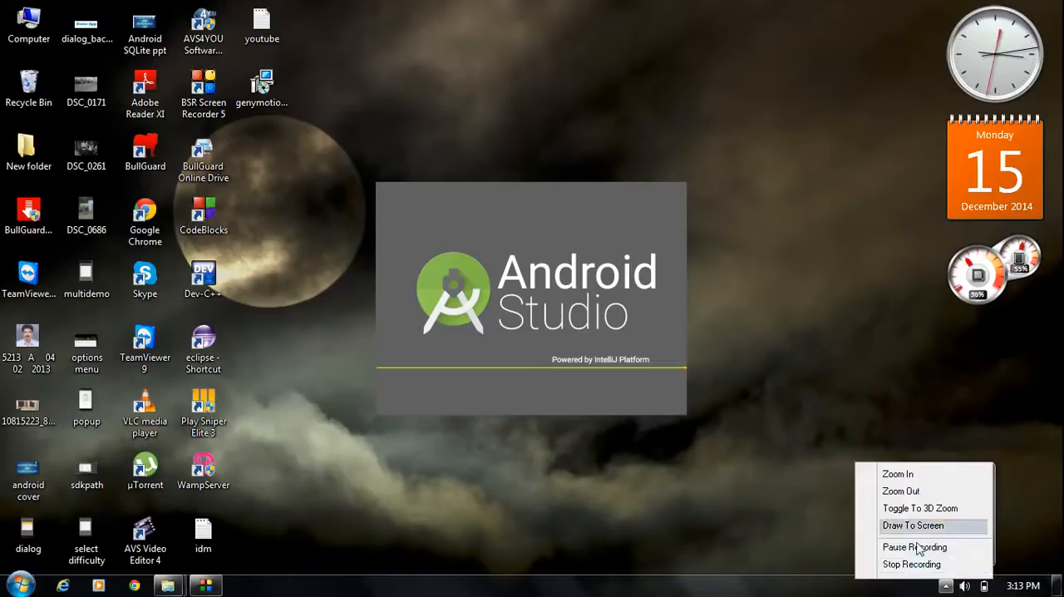
left_click(913, 547)
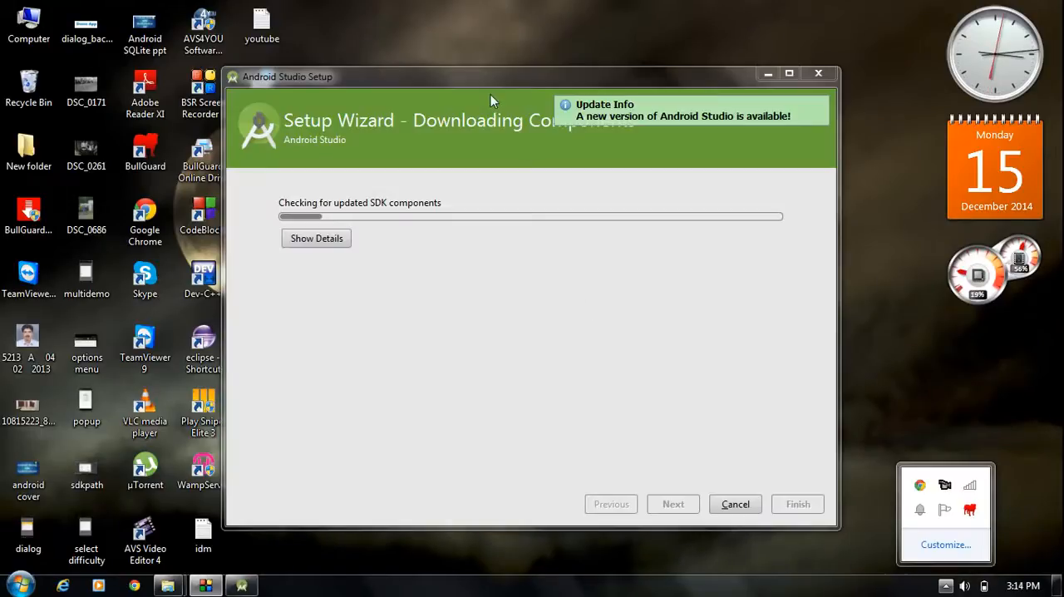
left_click_drag(501, 82, 493, 66)
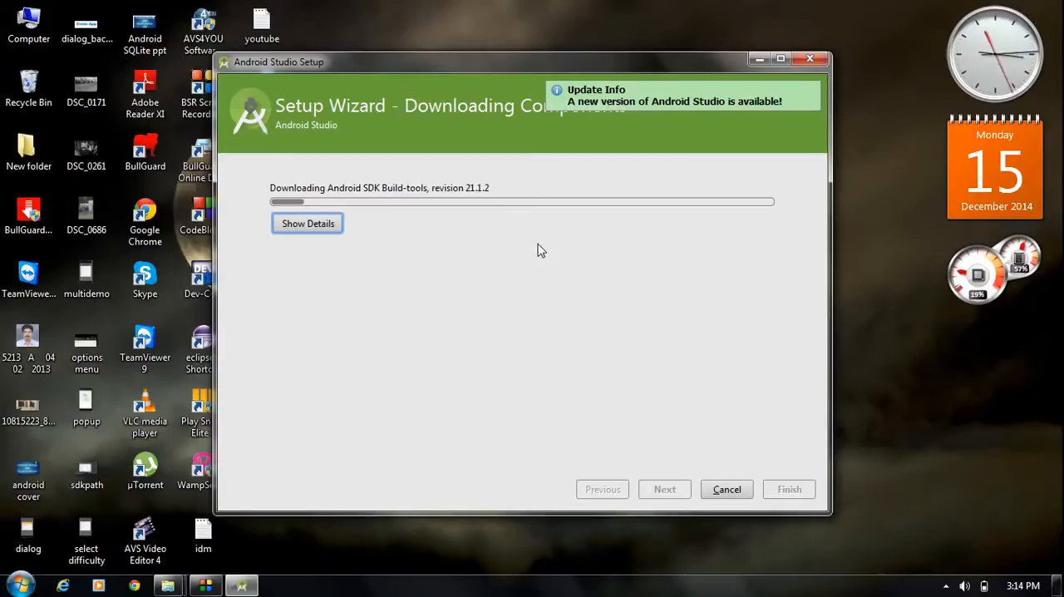
left_click(946, 585)
right_click(945, 498)
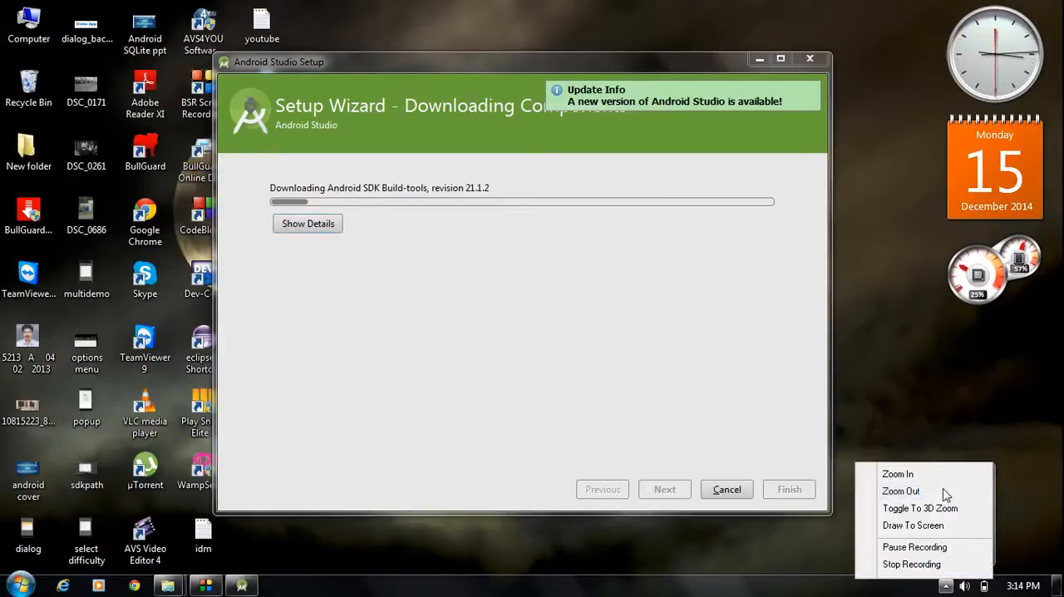
left_click(904, 549)
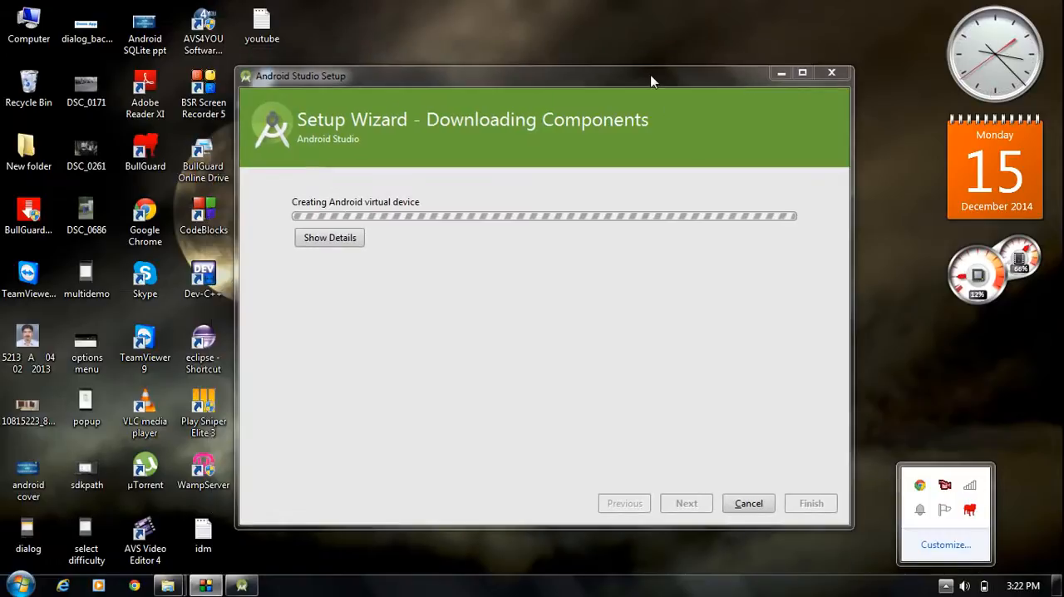
- Finish the Setup Wizard once its SDK components and virtual device are installed
left_click(614, 252)
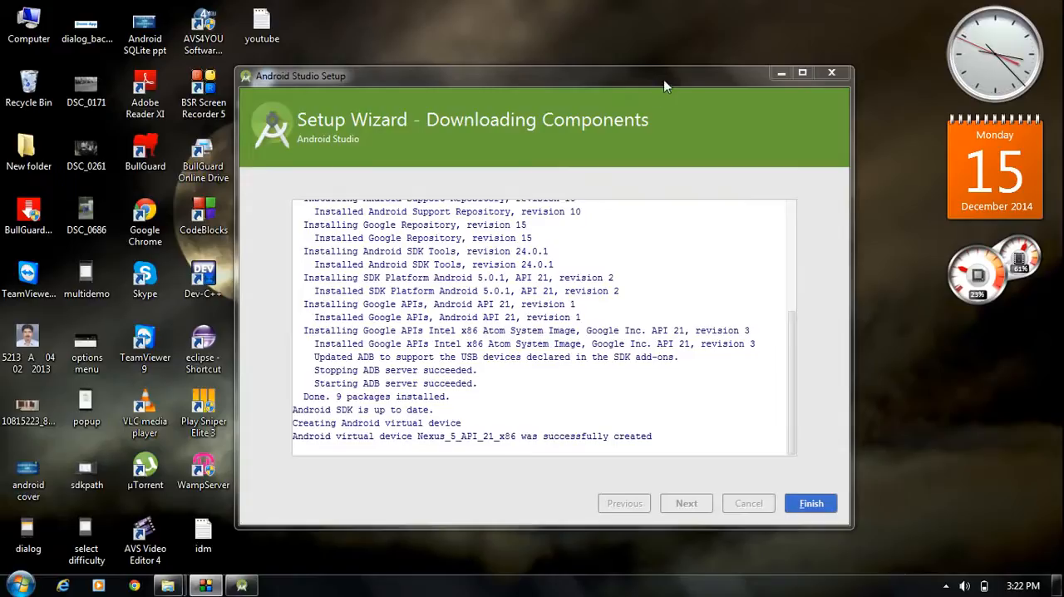
left_click_drag(665, 82, 641, 66)
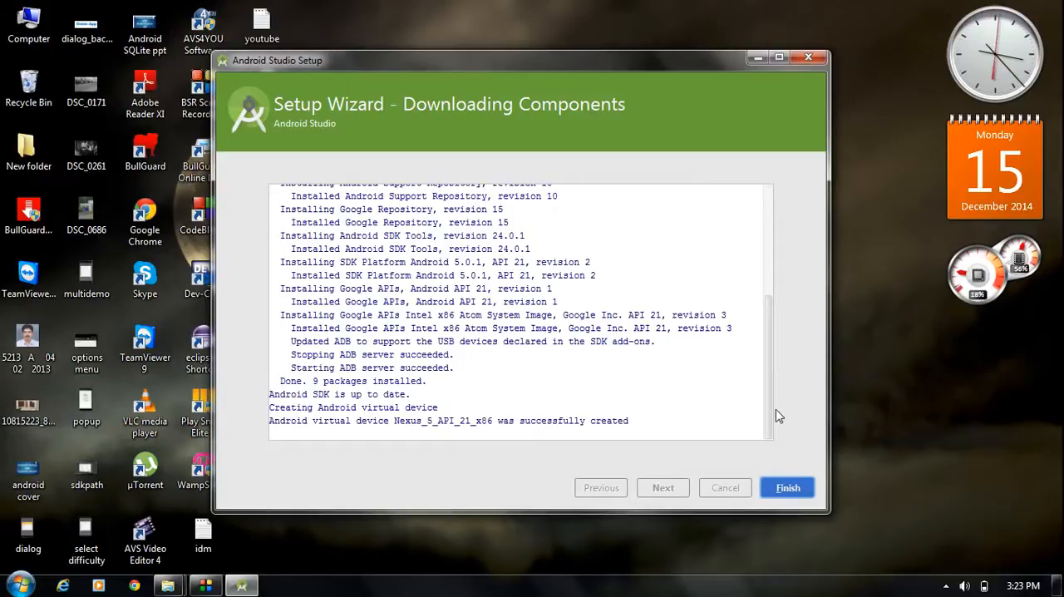
left_click(789, 489)
left_click_drag(641, 74, 630, 83)
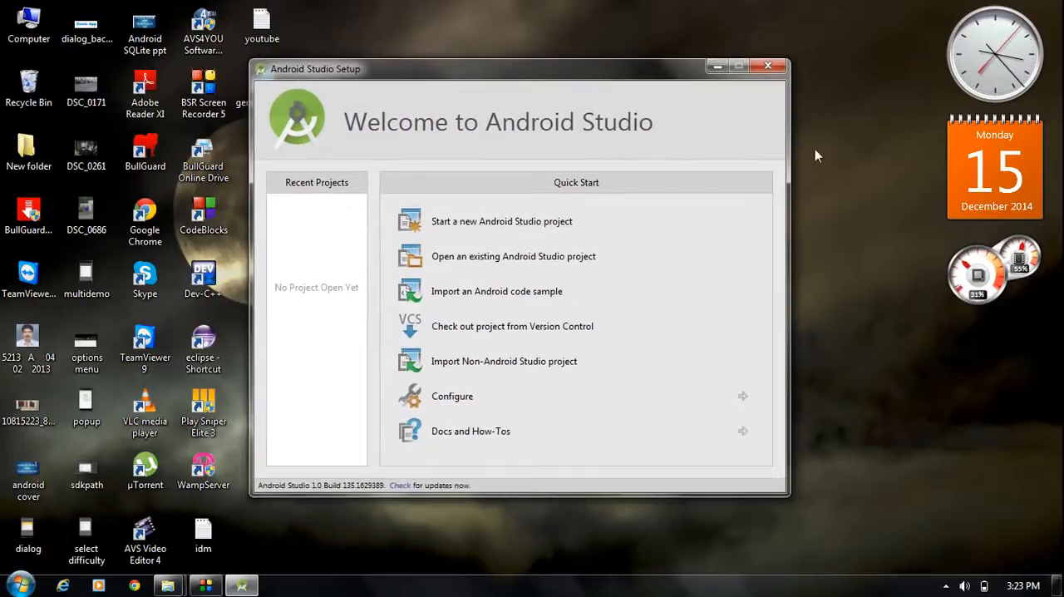
- Start a new Android Studio project and set its application name to FirstApp
mouse_move(613, 75)
left_mouse_down()
mouse_move(615, 46)
mouse_move(636, 84)
mouse_move(609, 79)
left_mouse_up()
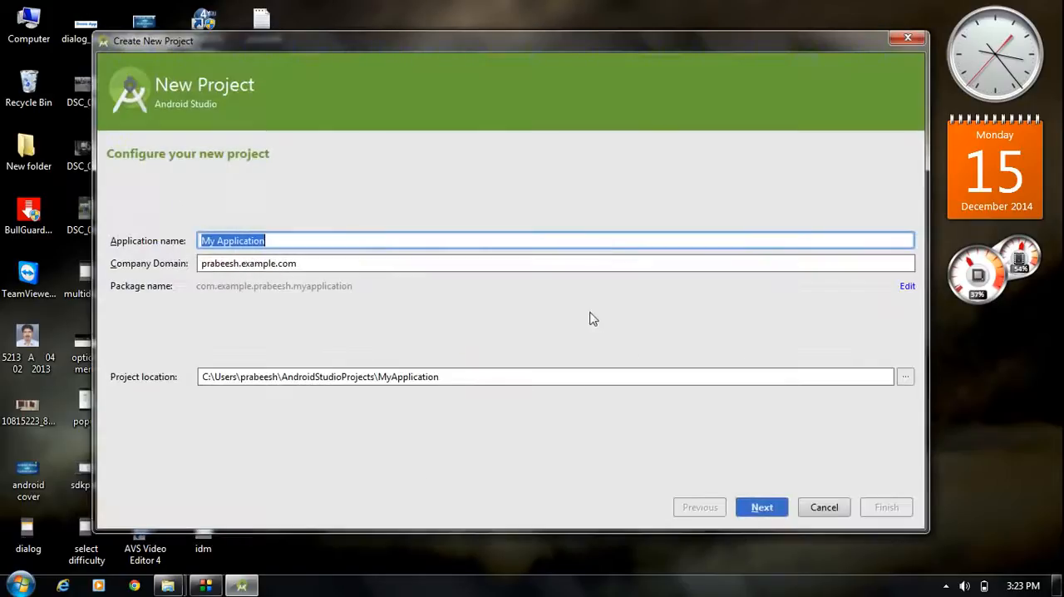
left_click_drag(668, 49, 686, 53)
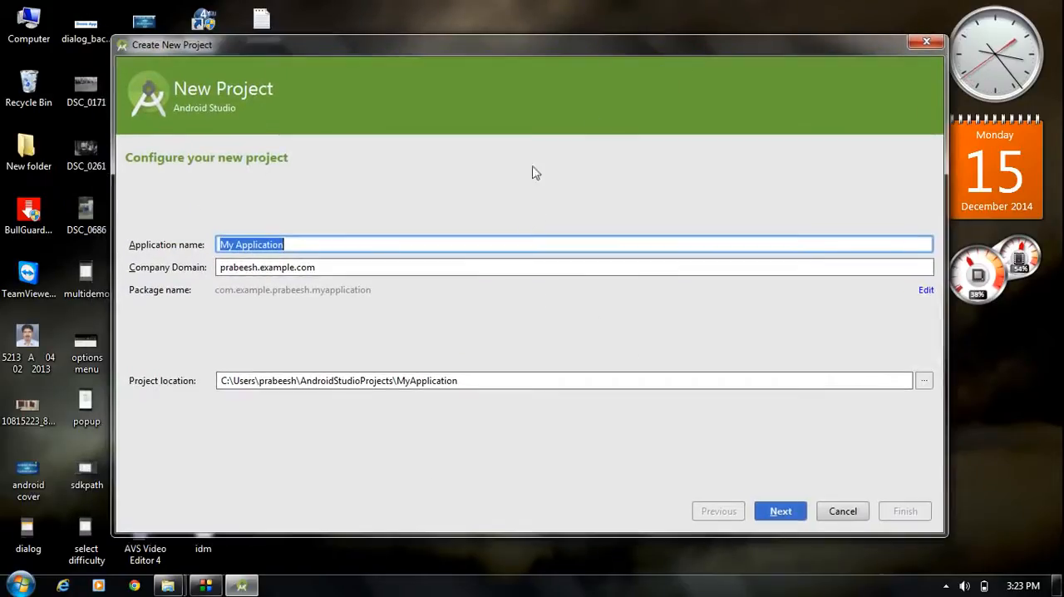
key("BackSpace")
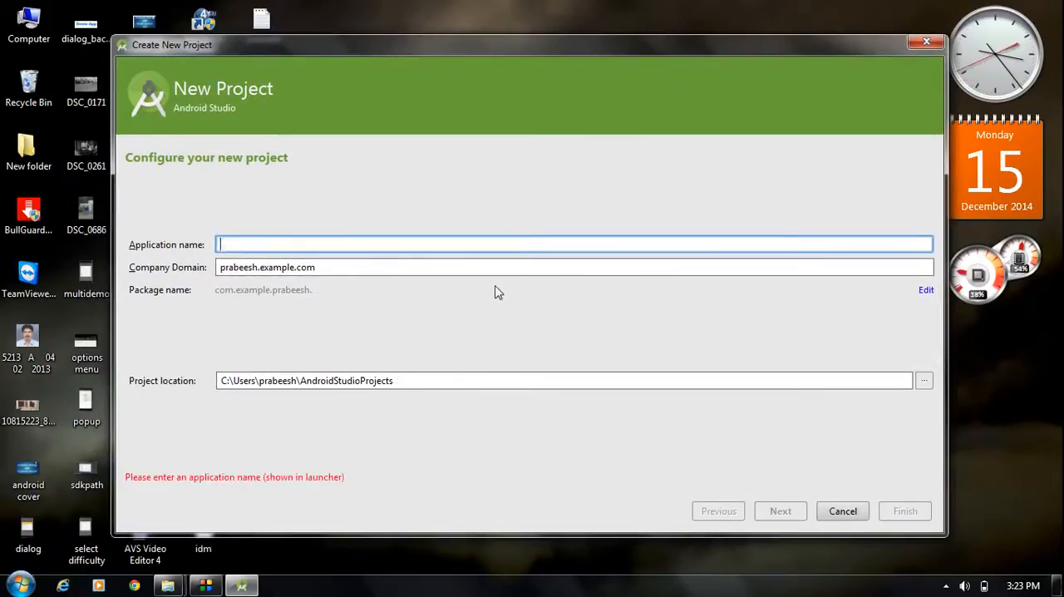
type("Firs")
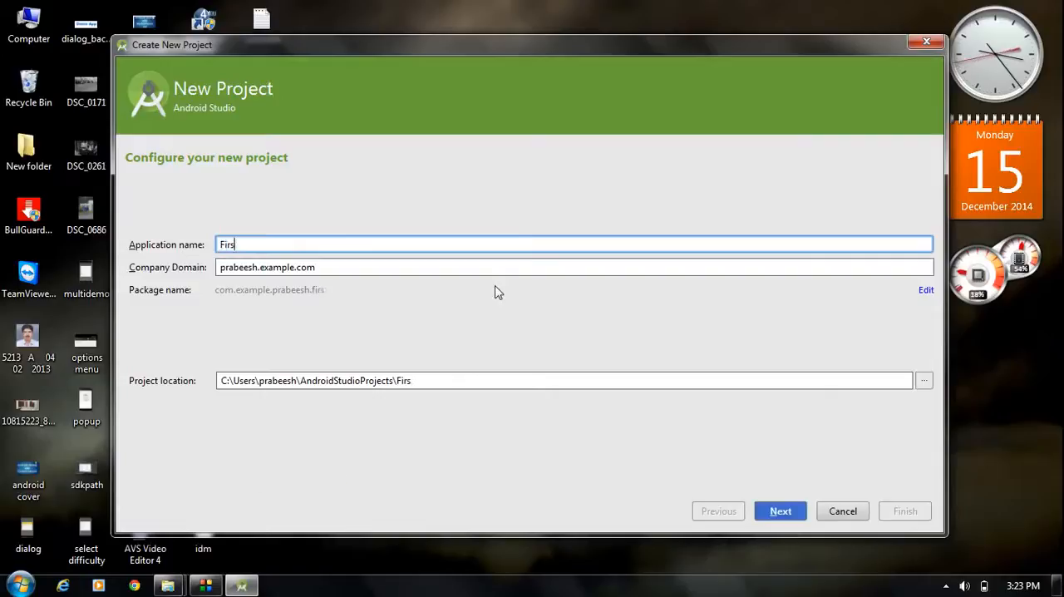
type("tApp")
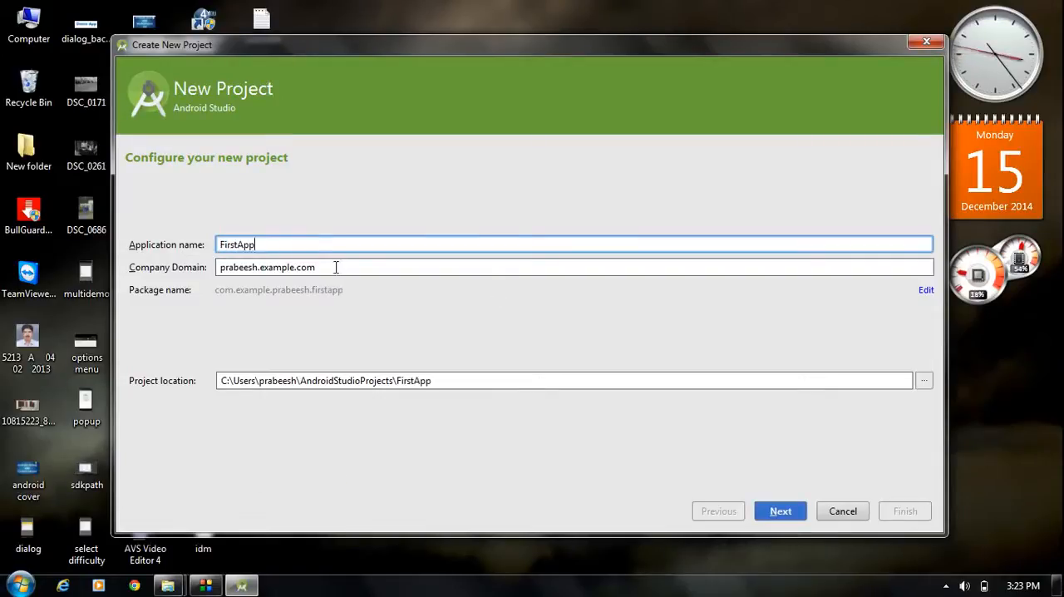
- Set the company domain to com.easyway2in and continue with the default project location
key("Tab")
key("BackSpace")
type("c")
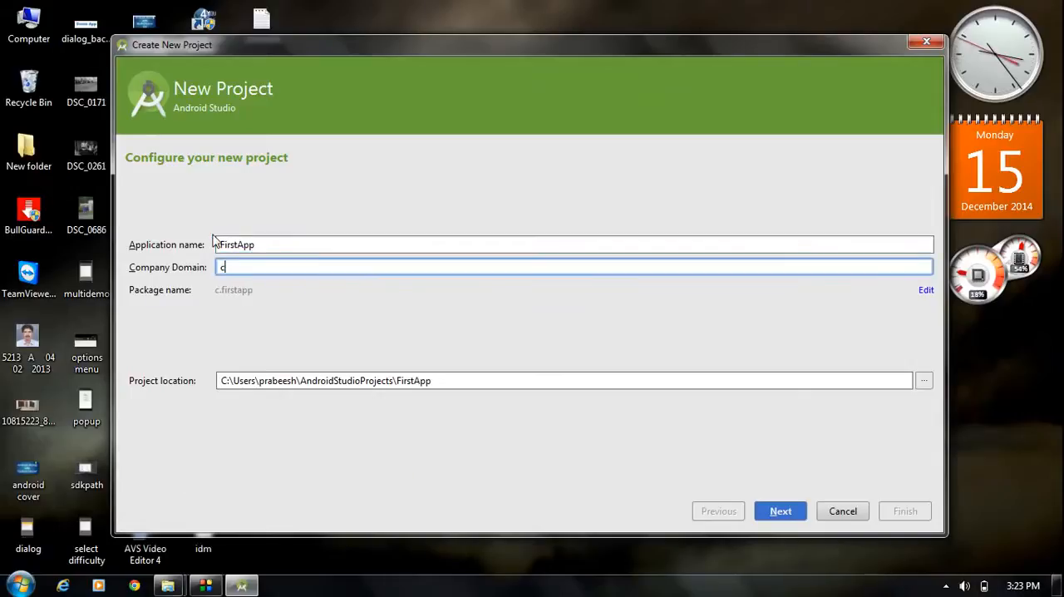
type("om.ea")
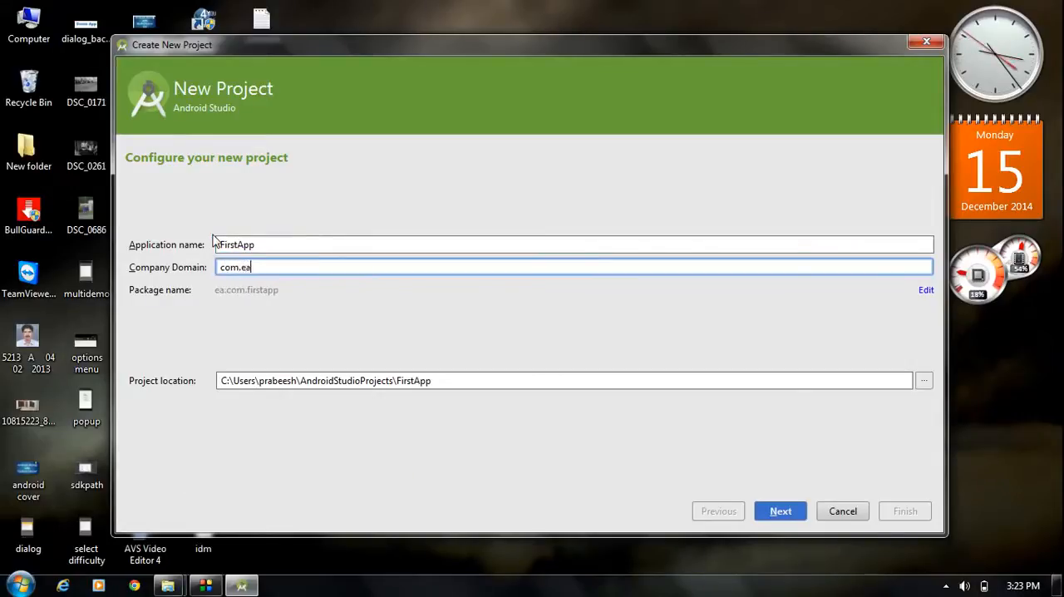
type("syway2in")
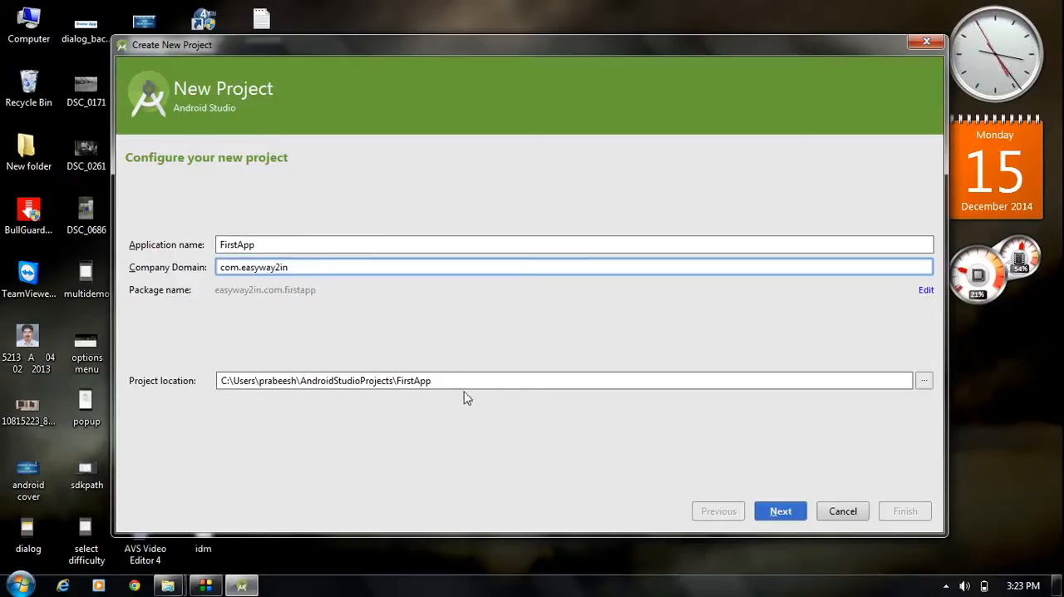
left_click_drag(449, 380, 205, 376)
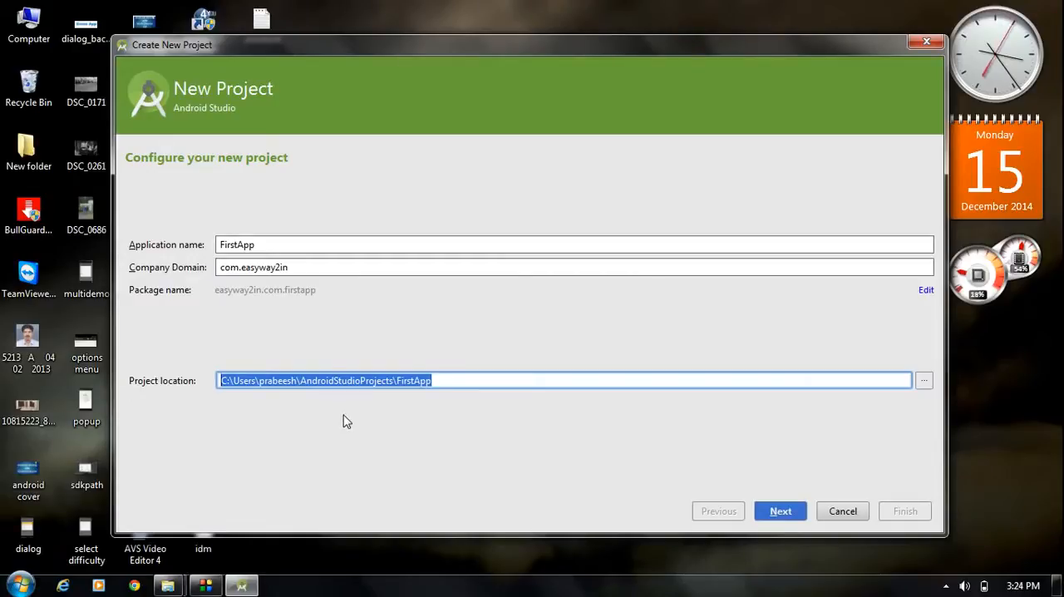
left_click(793, 519)
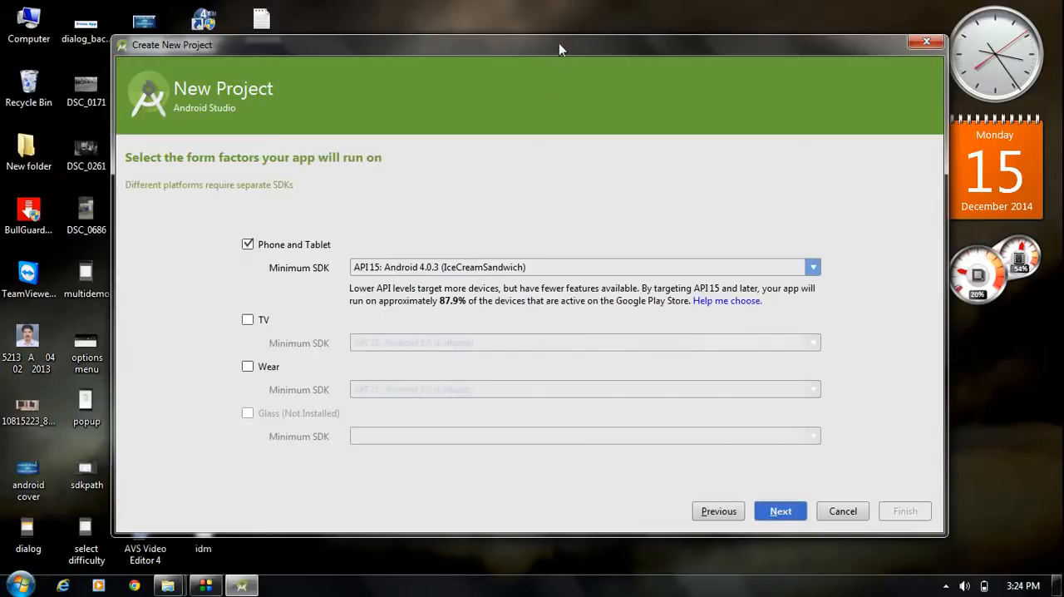
- Set the Phone and Tablet minimum SDK to API 13: Android 3.2 (Honeycomb) and continue to the activity selection
left_click_drag(559, 43, 551, 35)
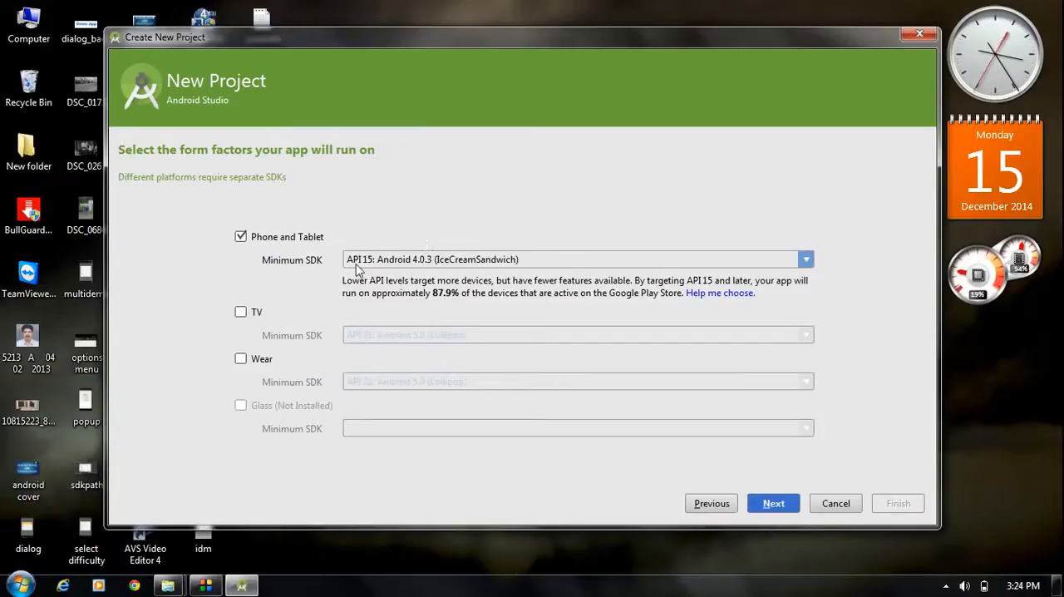
left_click(806, 263)
left_click(492, 274)
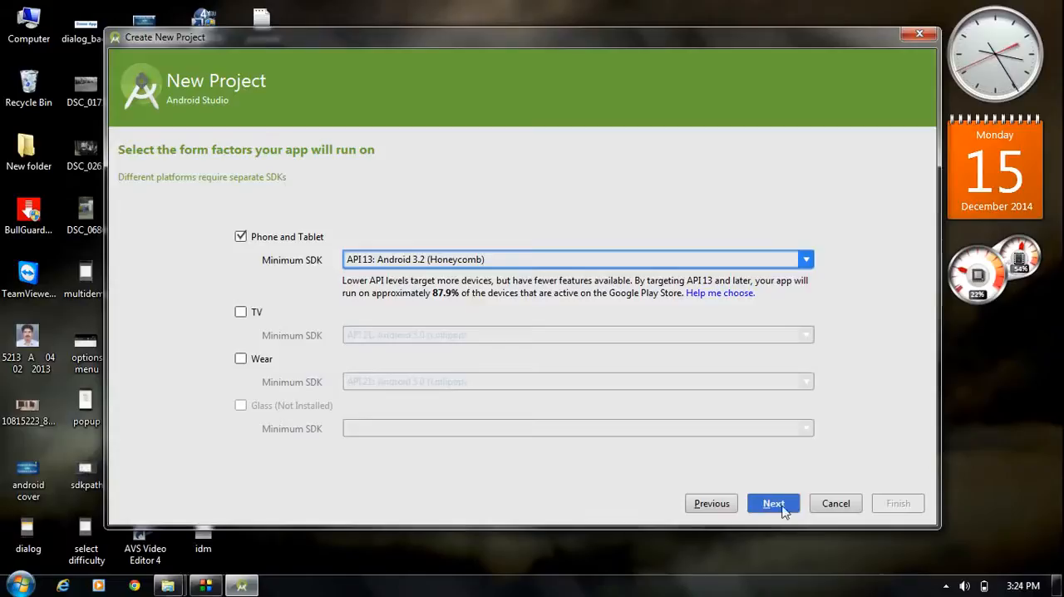
left_click(774, 504)
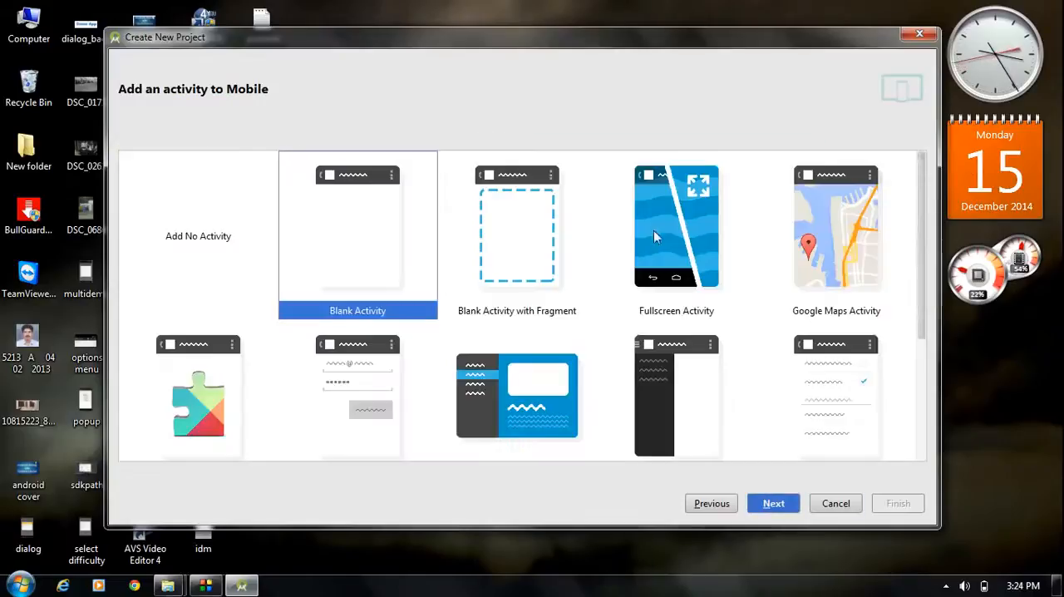
- Keep Blank Activity as the activity template and finish creating the project with the default names MainActivity, activity_main and menu_main
left_click_drag(827, 43, 839, 42)
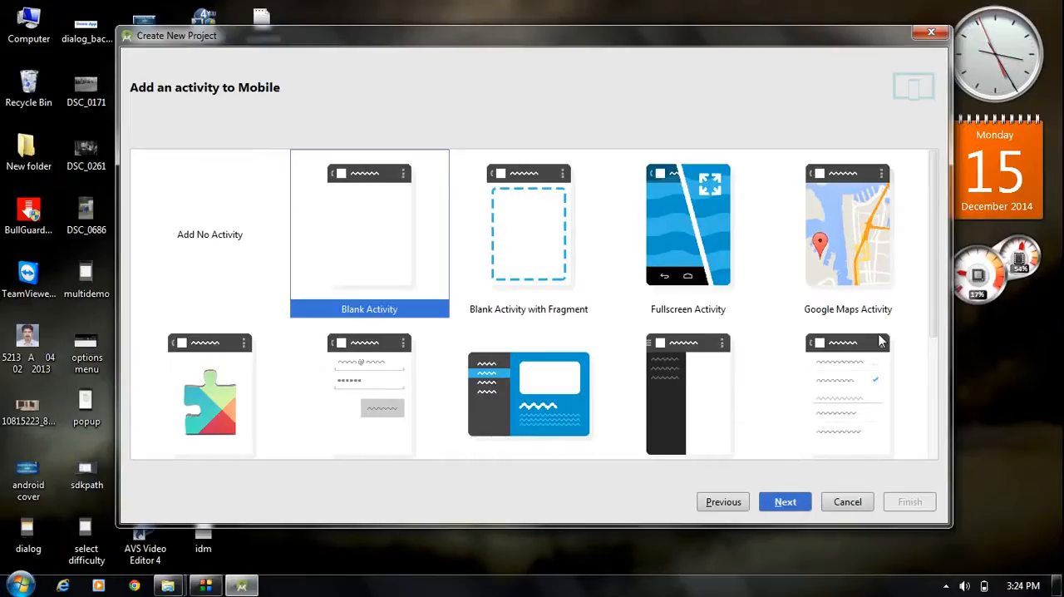
scroll(790, 366, "down", 3)
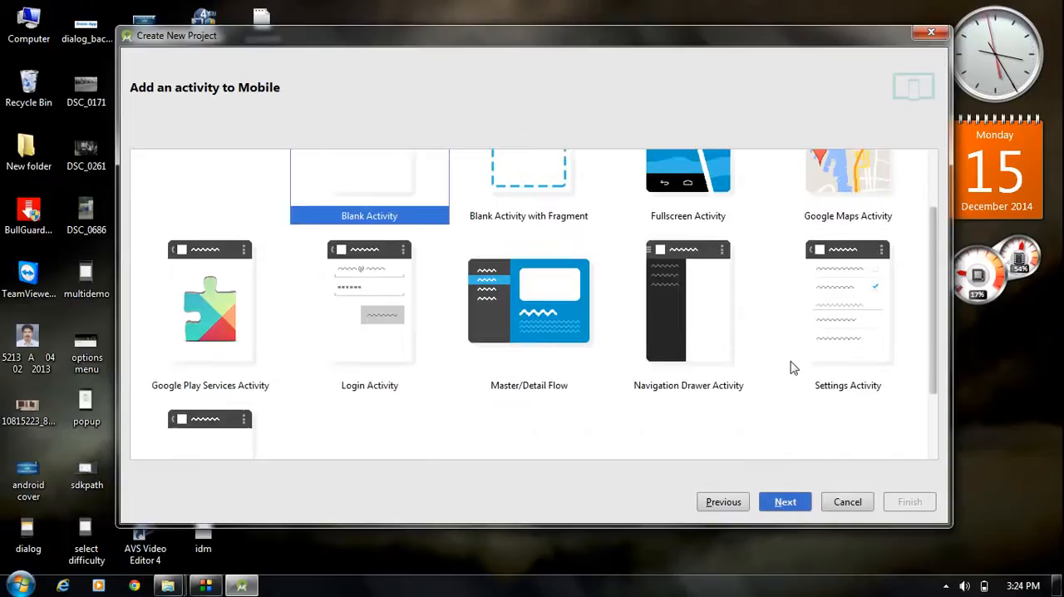
scroll(794, 366, "up", 3)
scroll(794, 366, "down", 3)
scroll(794, 366, "up", 3)
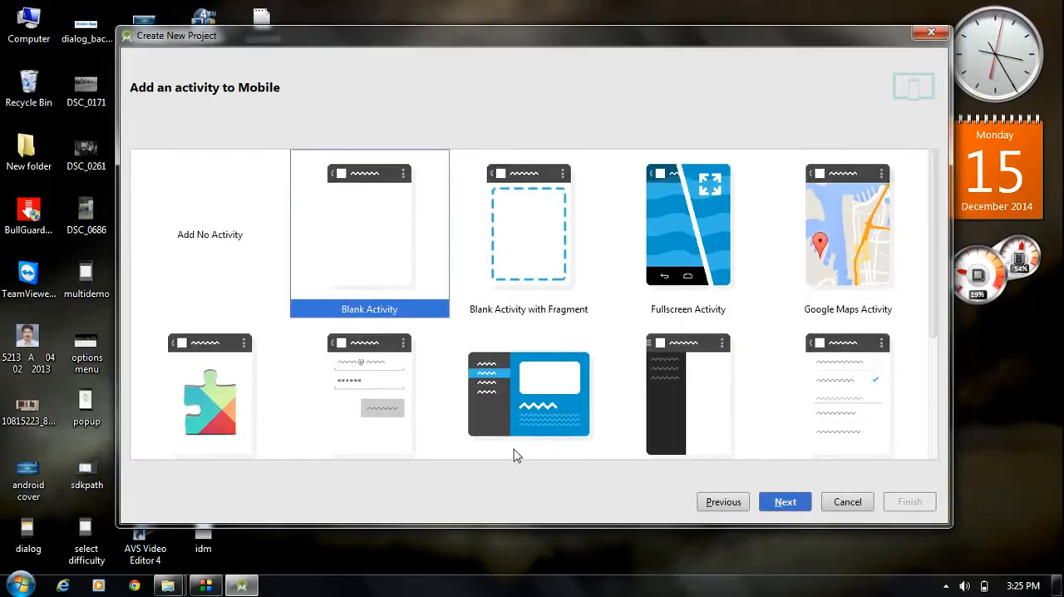
left_click(785, 502)
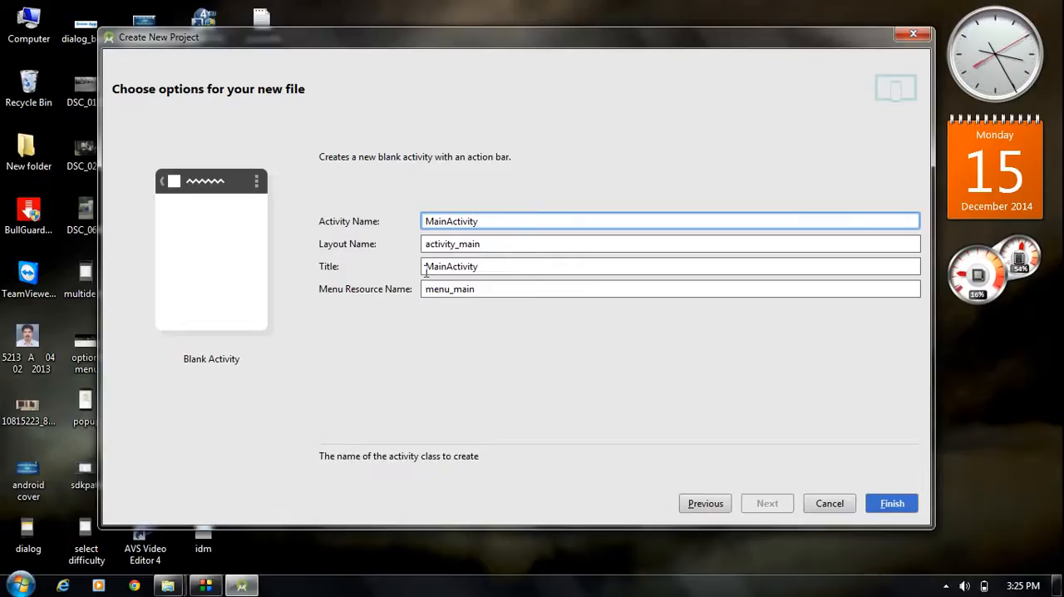
left_click(481, 288)
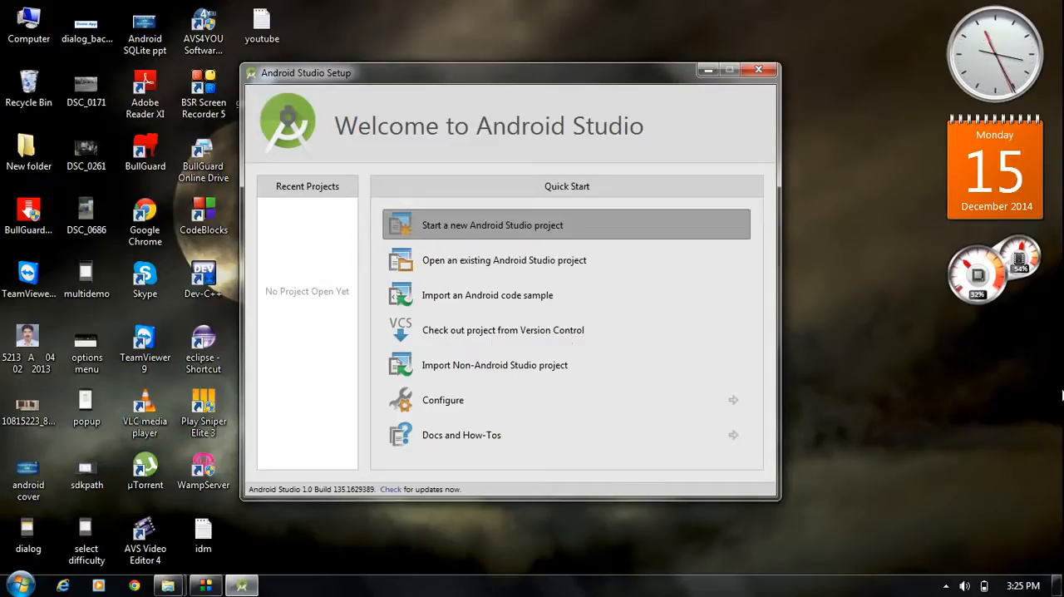
left_click(946, 586)
right_click(940, 507)
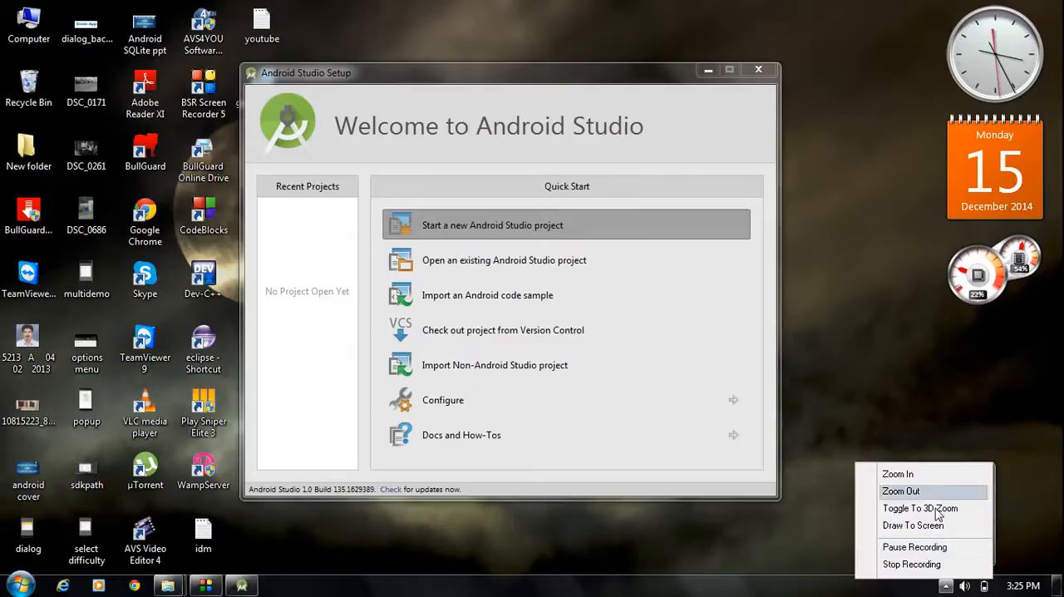
left_click(914, 547)
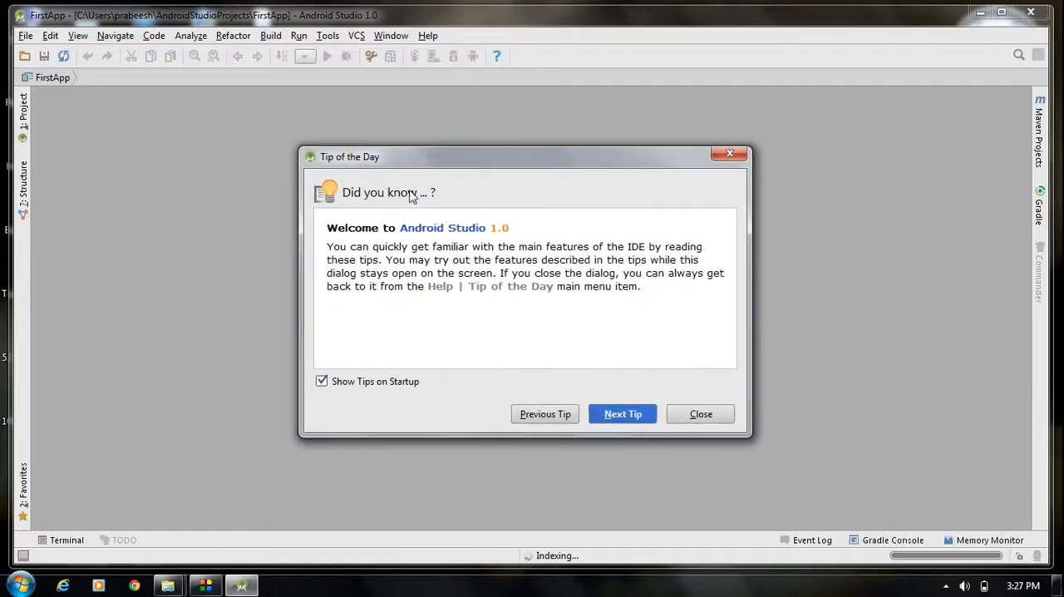
mouse_move(463, 158)
left_mouse_down()
mouse_move(504, 160)
mouse_move(450, 150)
left_mouse_up()
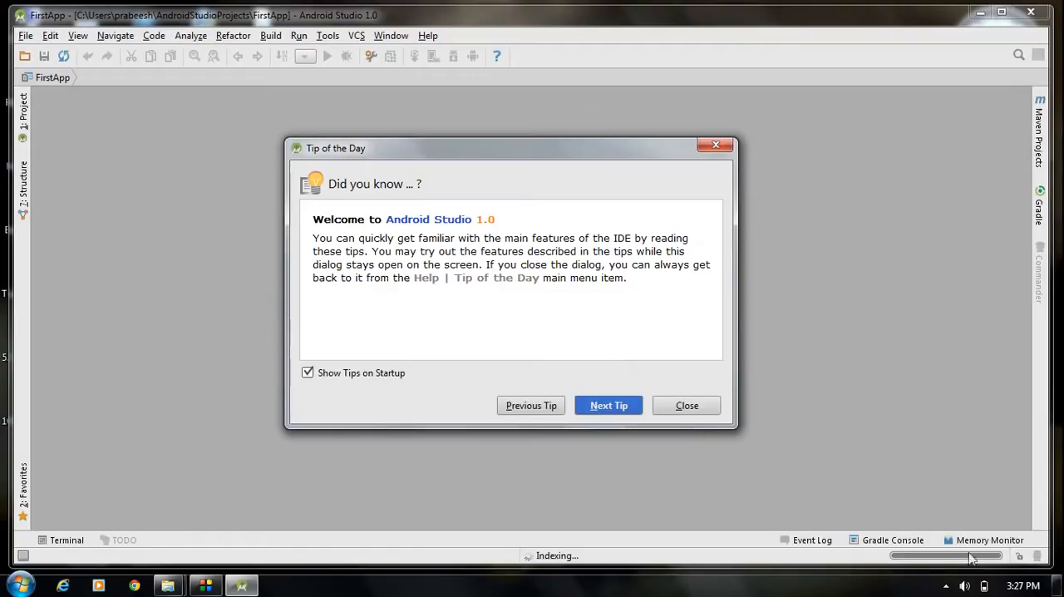
left_click(947, 587)
right_click(945, 491)
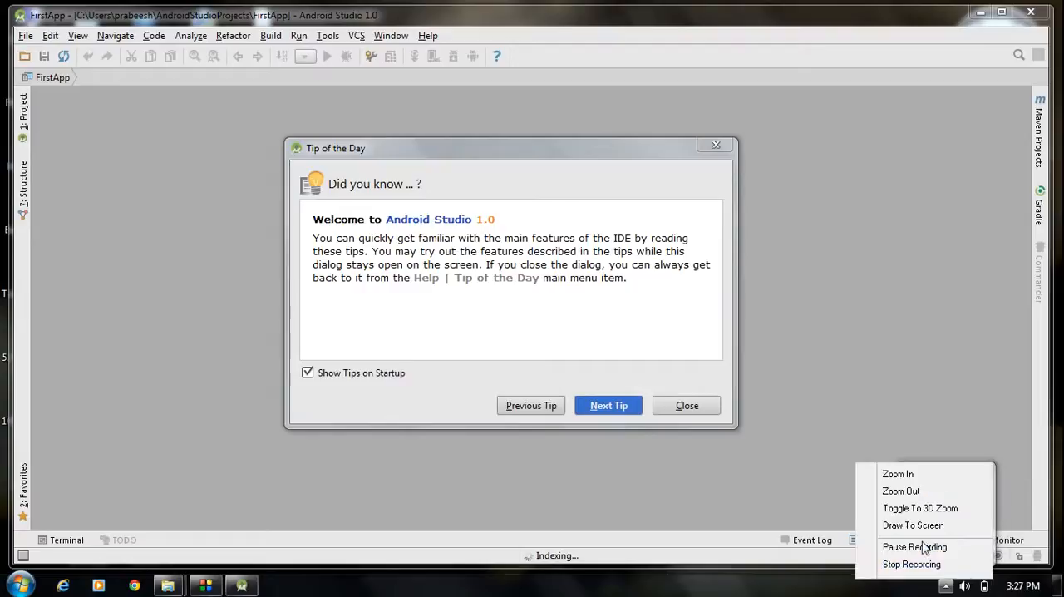
left_click(917, 548)
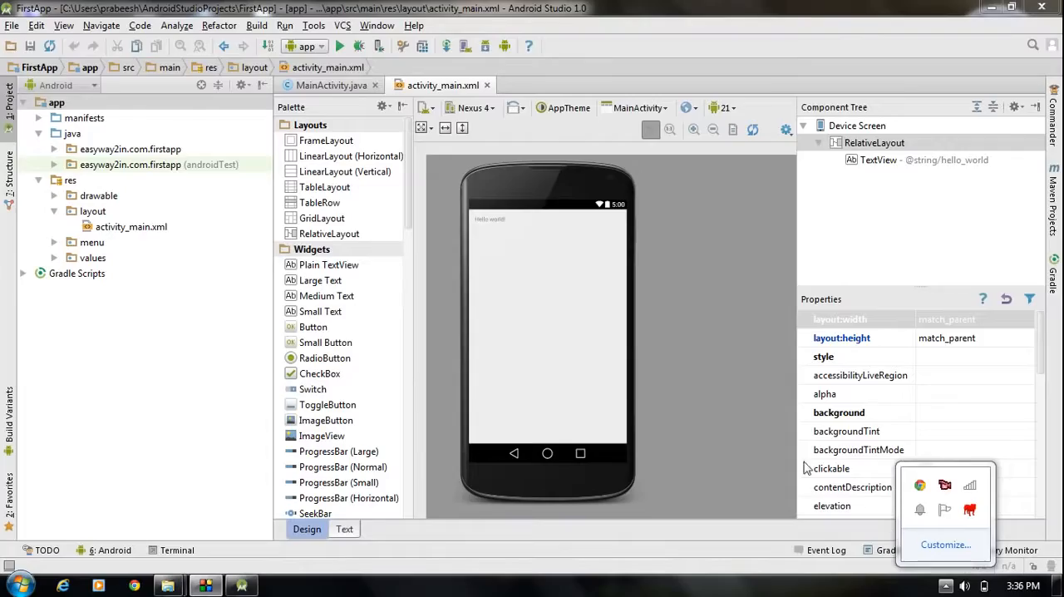
left_click(682, 353)
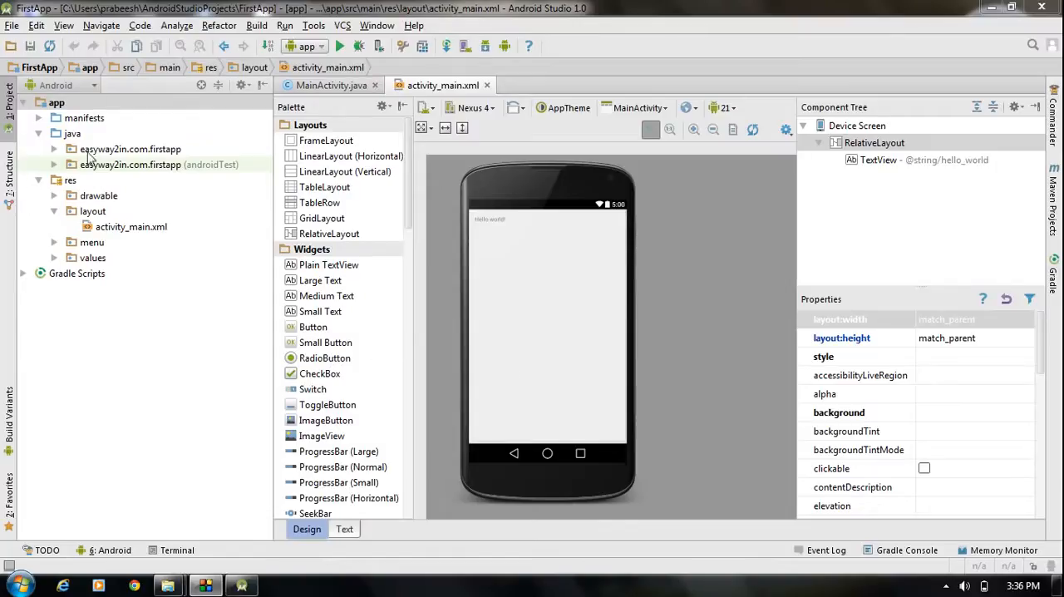
- Look through the manifests folder and the two Java packages of the app module in the project tree
left_click(38, 118)
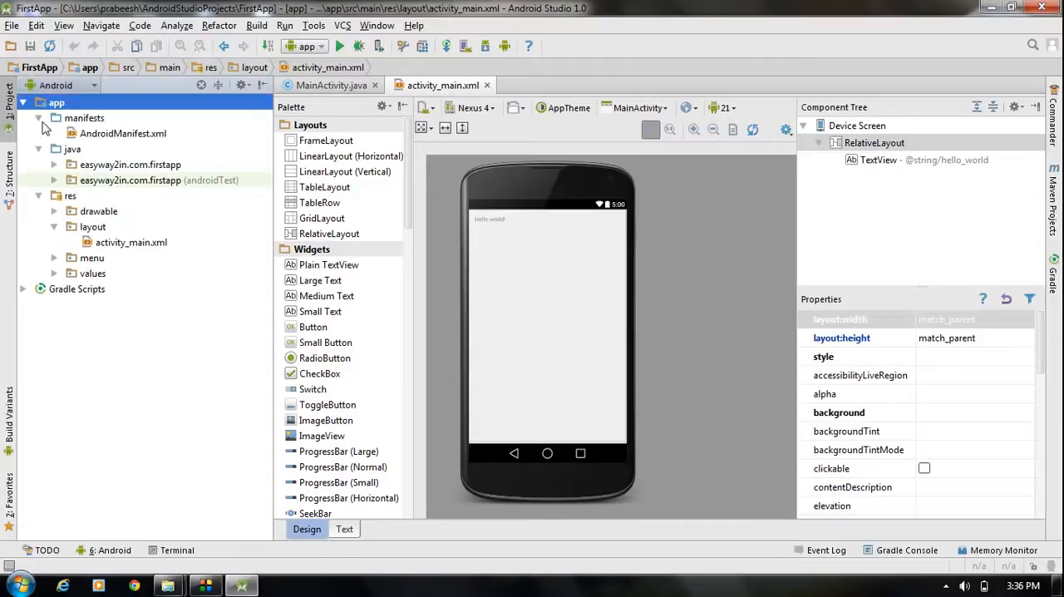
left_click(38, 118)
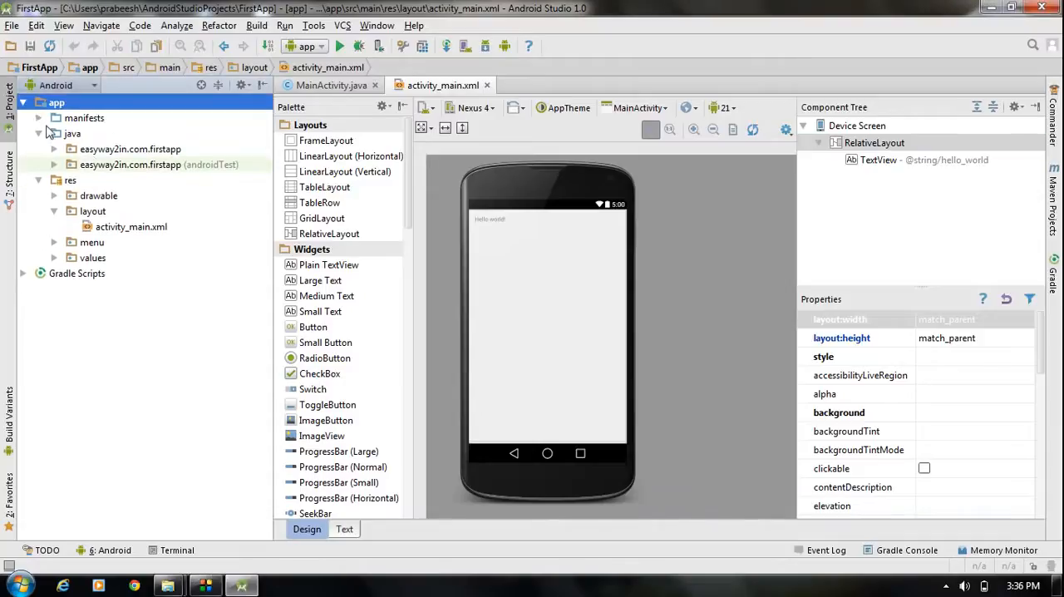
left_click(96, 153)
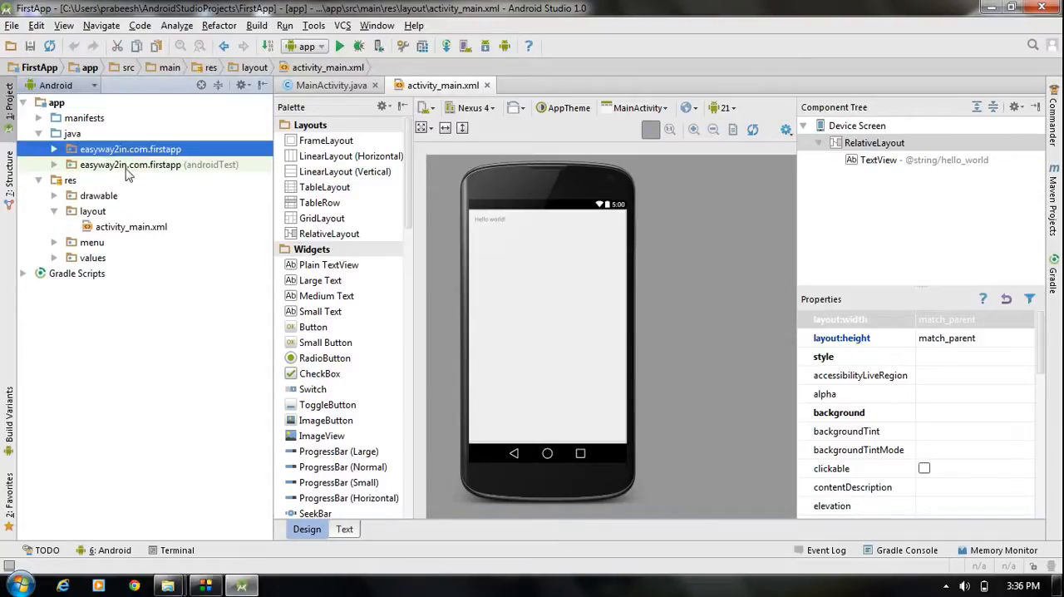
left_click(128, 167)
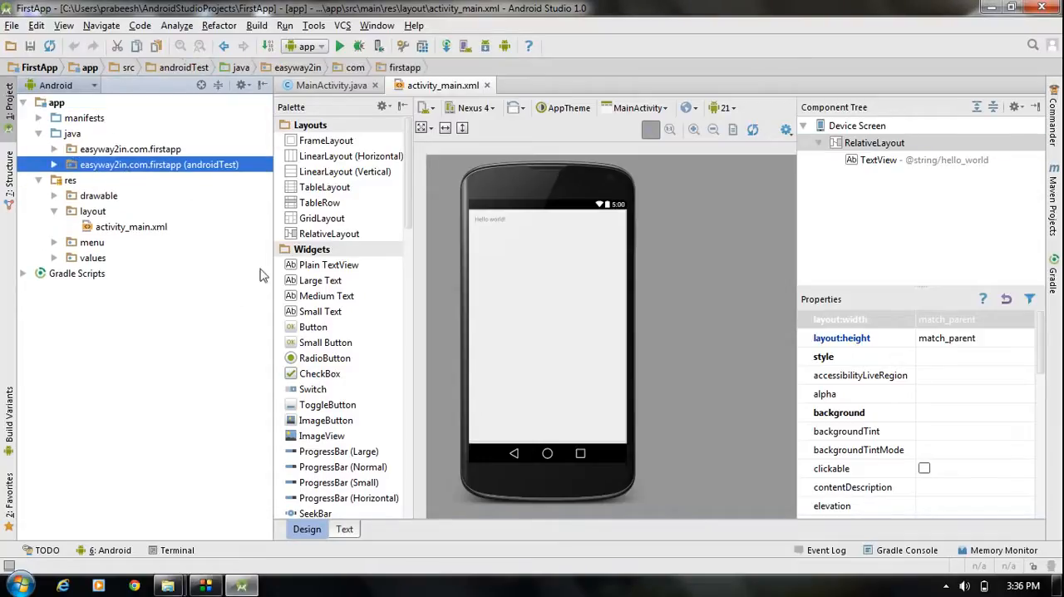
- Look through the drawable, layout, menu and values resource folders of the app in the project tree
left_click(57, 198)
left_click(56, 198)
left_click(55, 212)
left_click(55, 212)
left_click(55, 242)
left_click(55, 242)
left_click(54, 258)
left_click(66, 258)
left_click(54, 258)
left_click(54, 258)
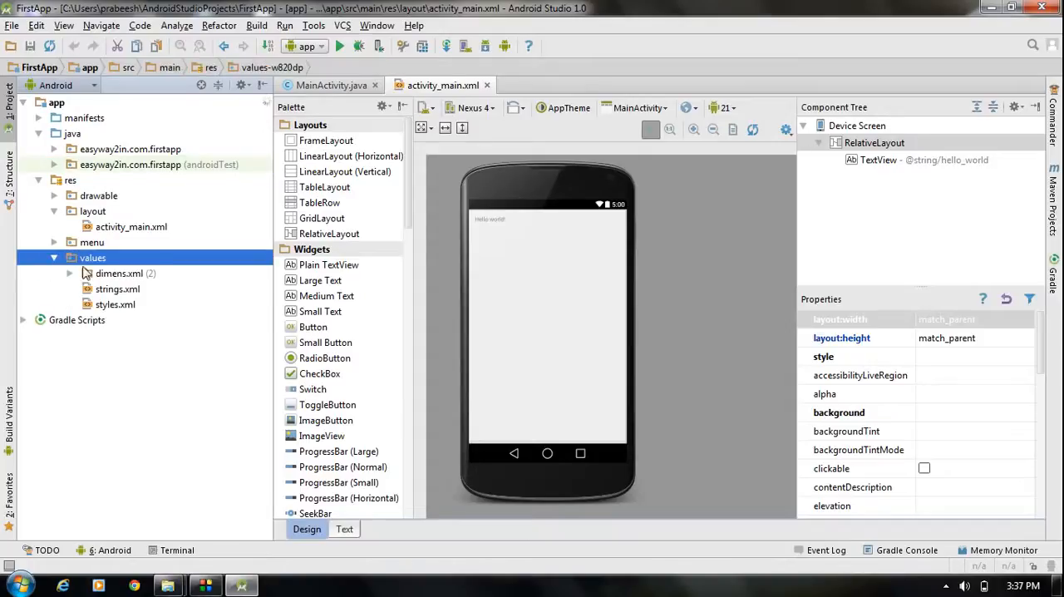
left_click(55, 258)
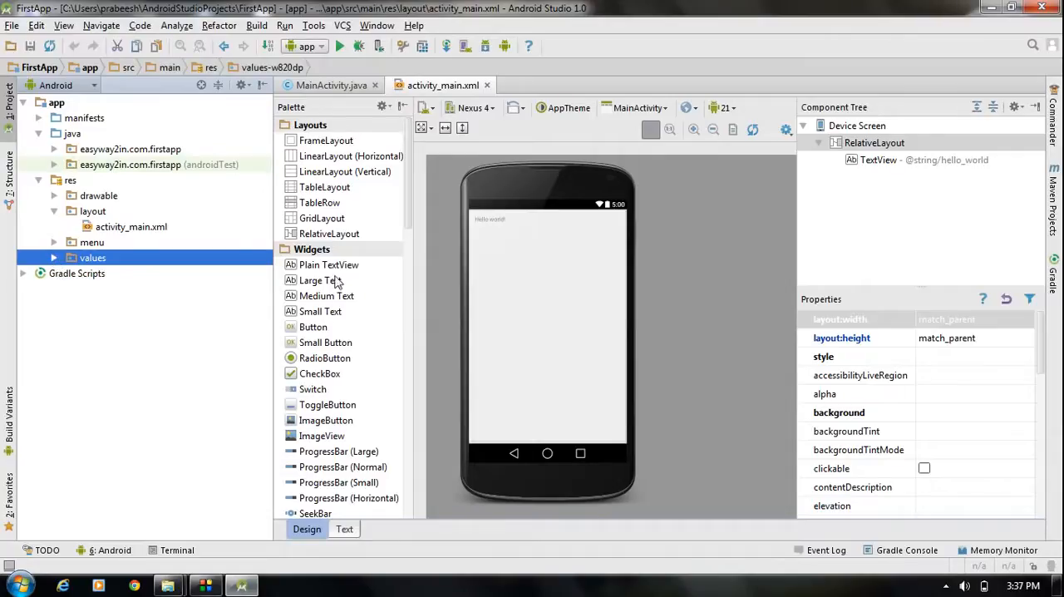
- Try to launch the Android Device Monitor
left_click(505, 47)
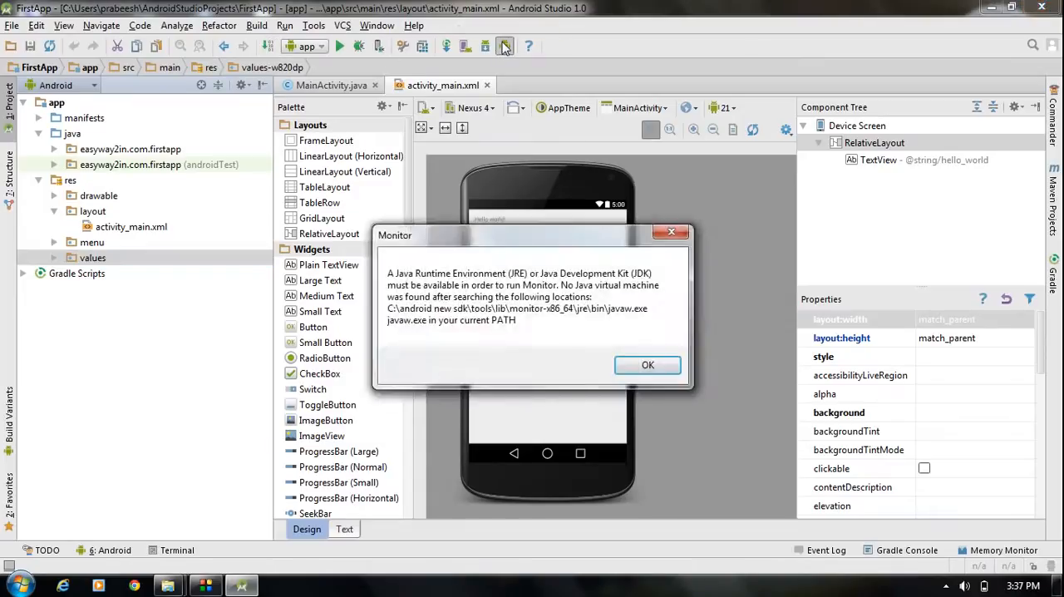
left_click(648, 365)
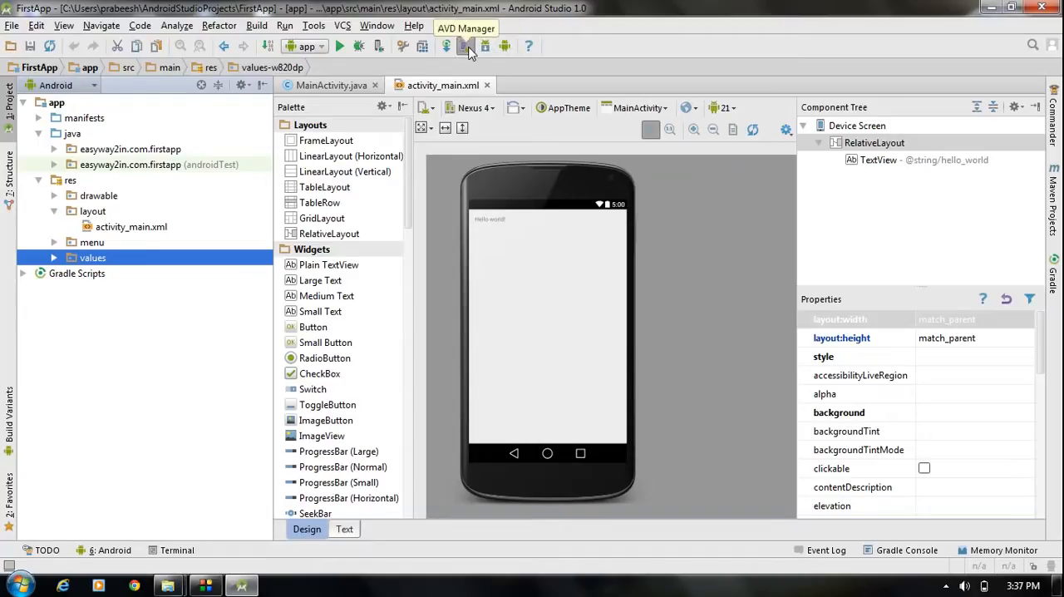
- Open the AVD Manager and view the existing Nexus 5 API 21 x86 virtual device
left_click(468, 48)
left_click_drag(683, 50, 668, 43)
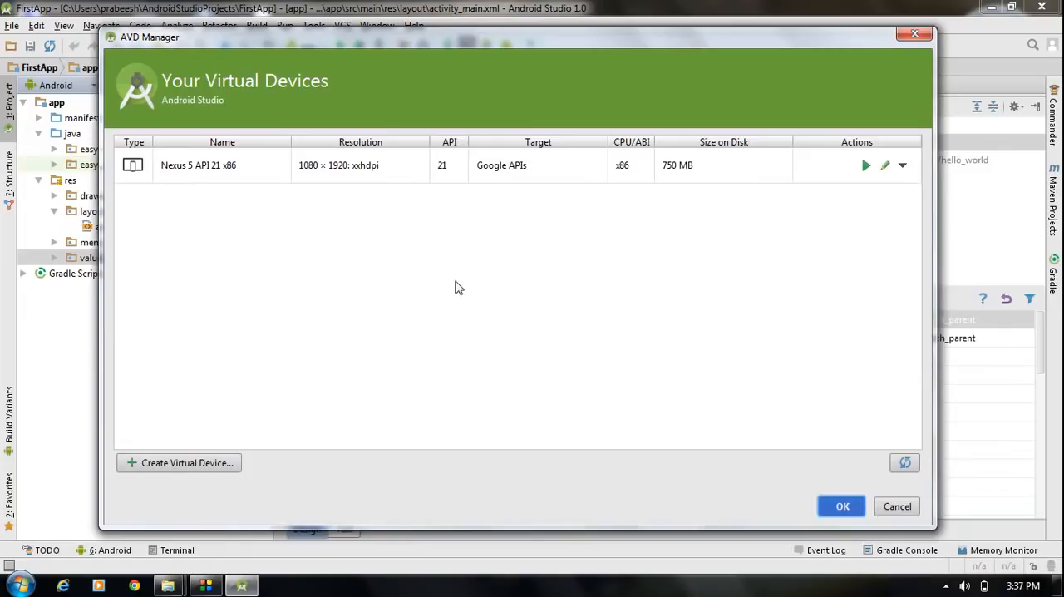
left_click(556, 173)
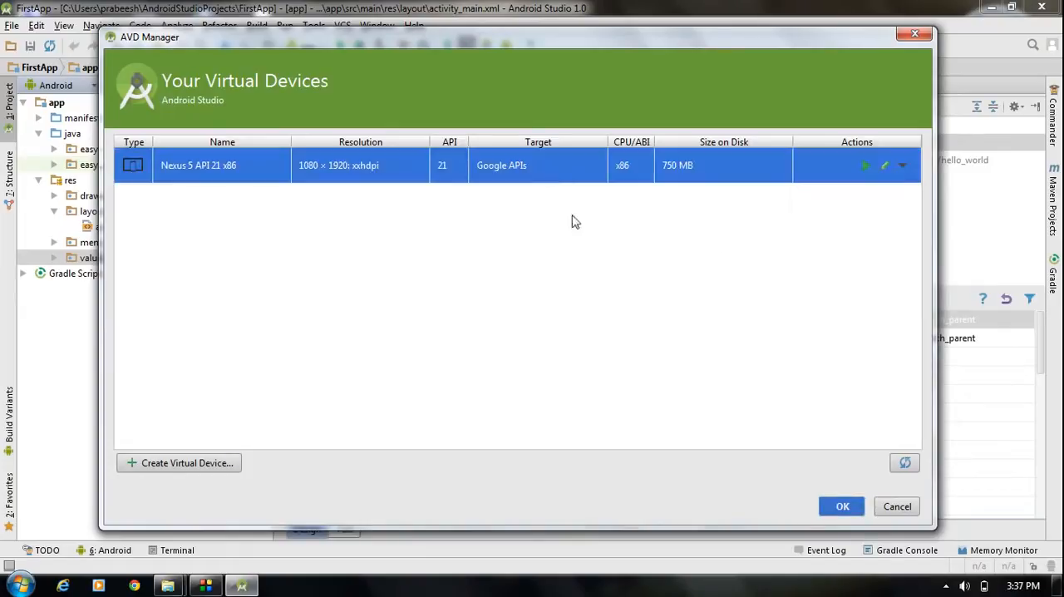
- Start creating a virtual device and look through the TV, Phone, Wear and Tablet hardware definitions
left_click(203, 471)
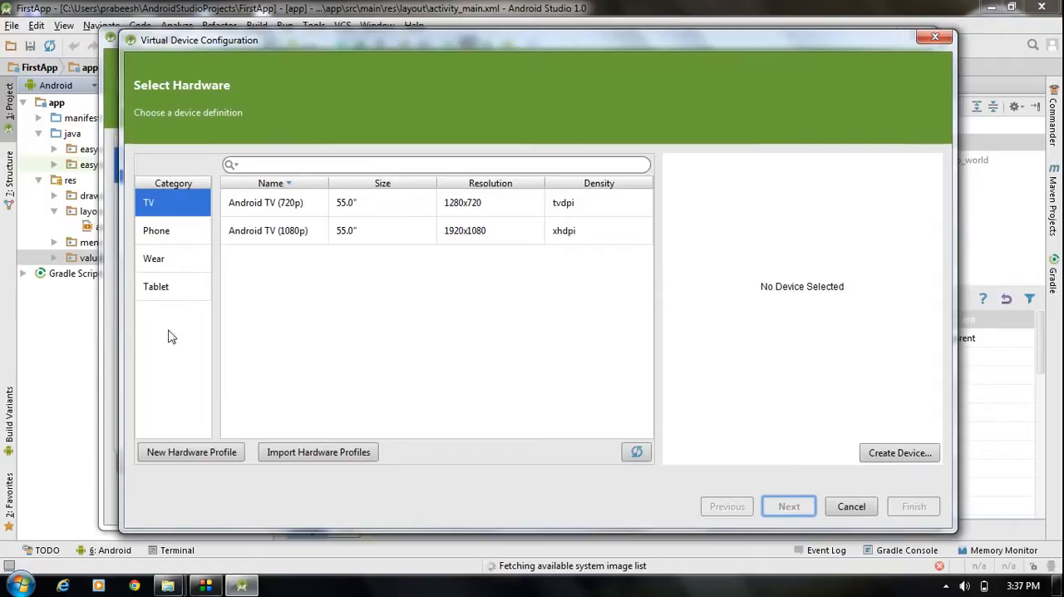
left_click(148, 207)
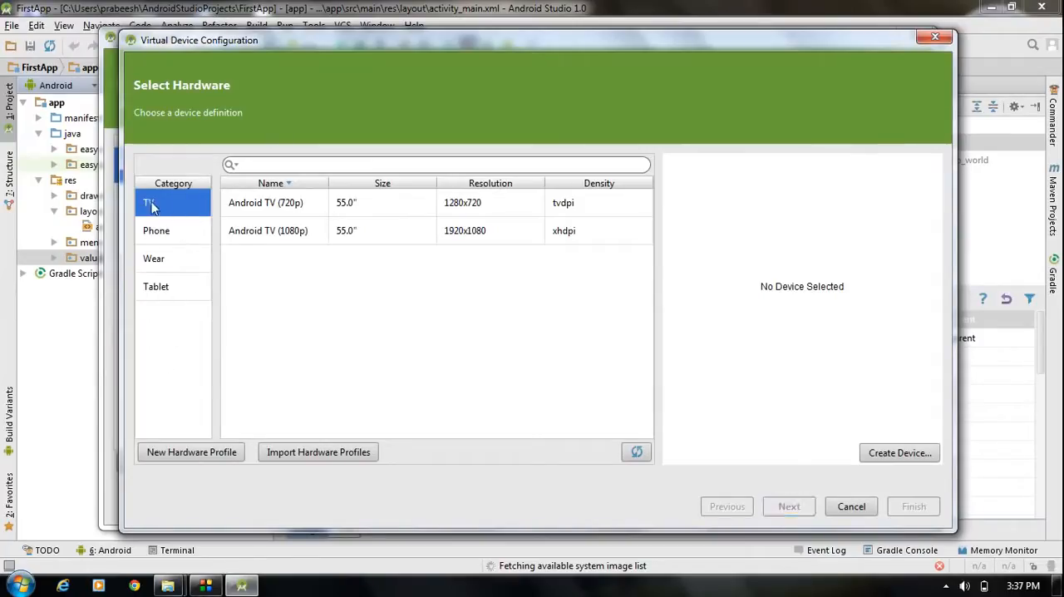
left_click(166, 239)
left_click(167, 268)
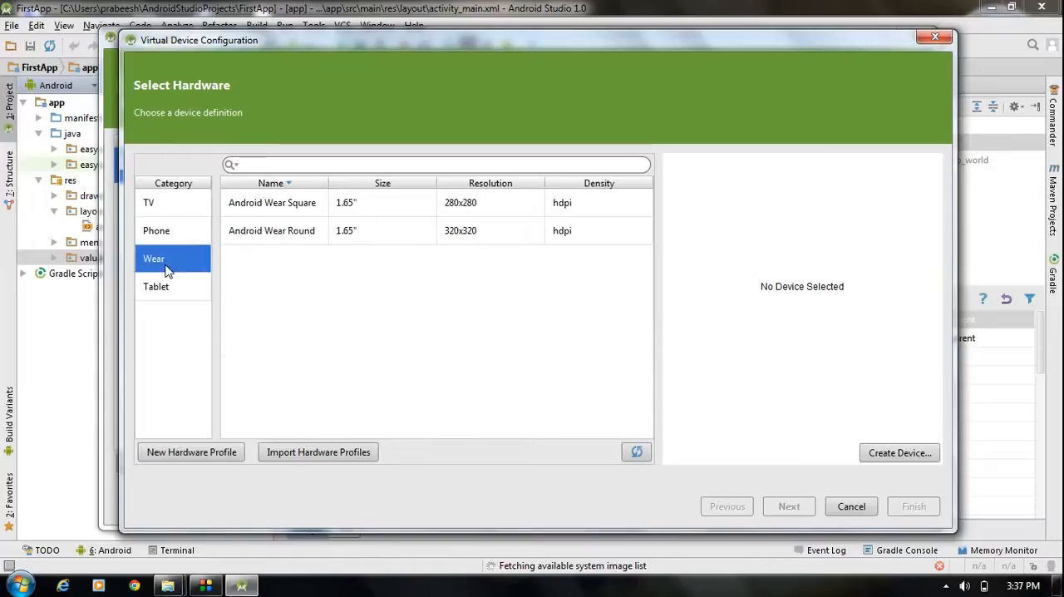
left_click(165, 293)
left_click(162, 232)
left_click(164, 206)
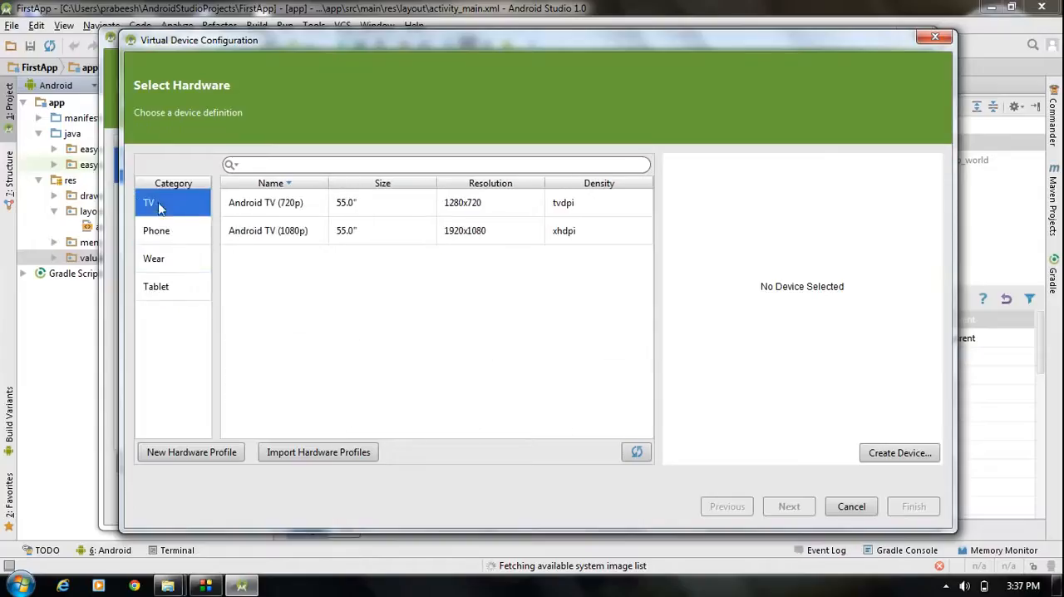
left_click(165, 237)
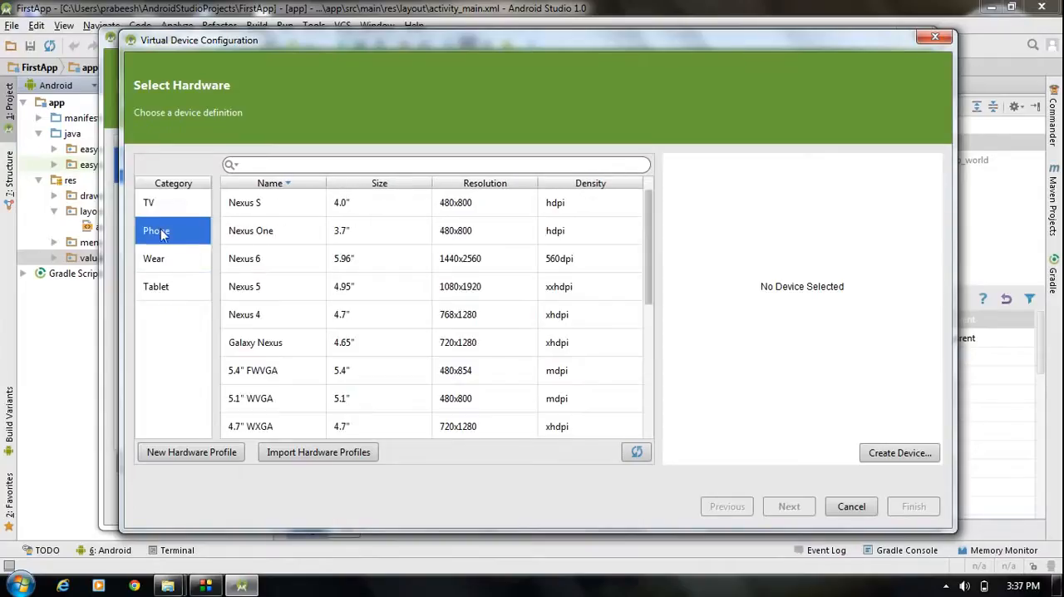
- Choose the Nexus S phone definition, view the available system images, and leave the AVD Manager without creating a device
left_click(260, 208)
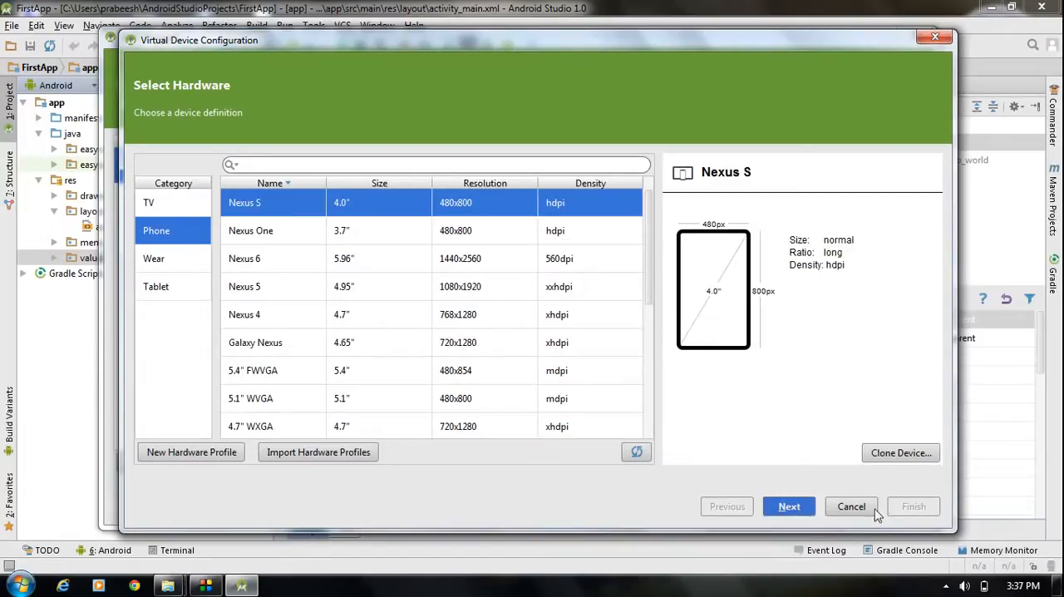
left_click(781, 513)
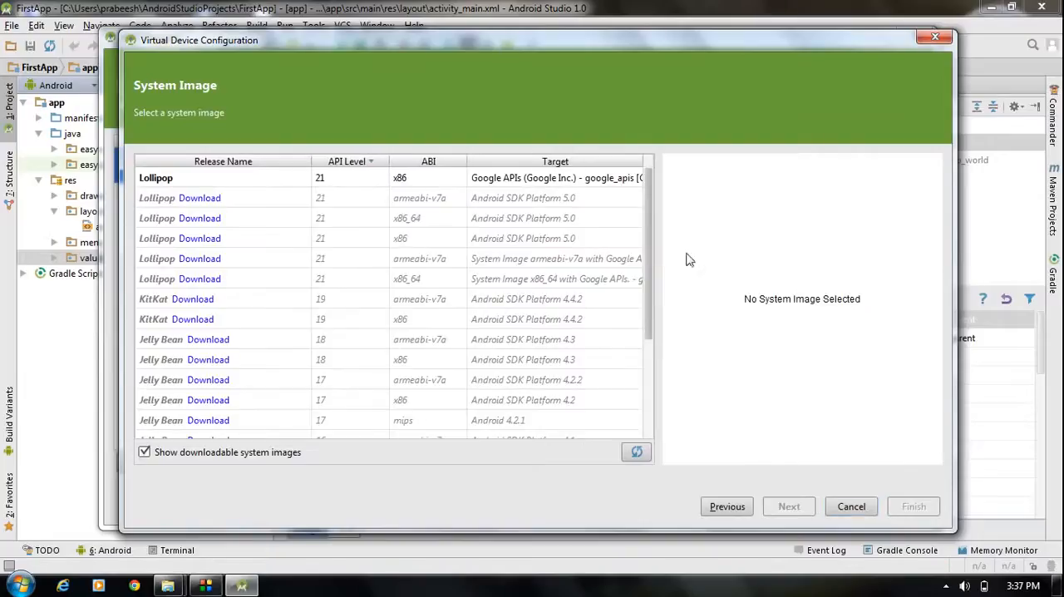
left_click_drag(649, 222, 648, 192)
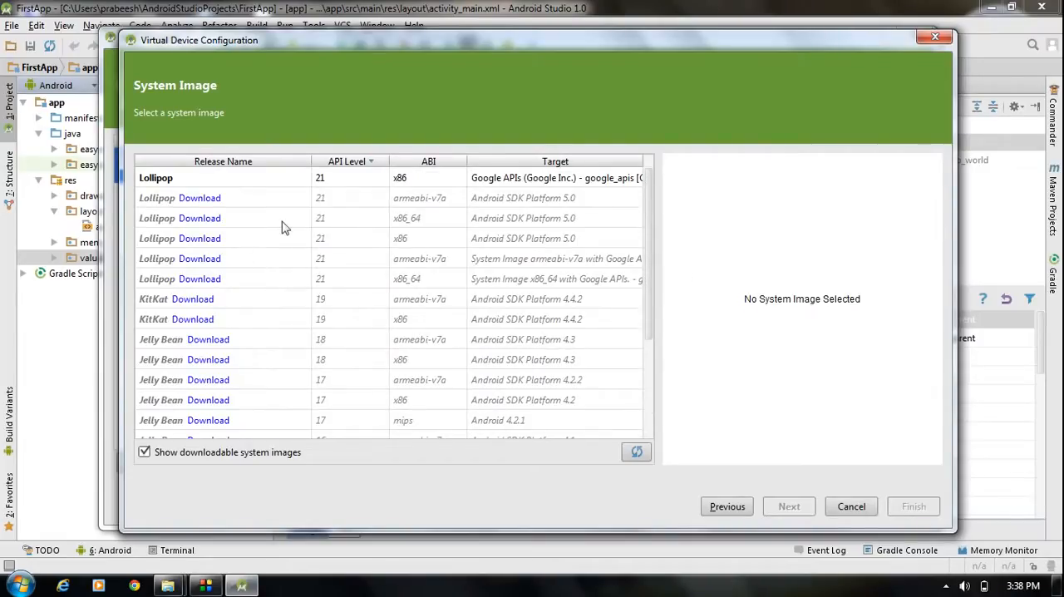
left_click(853, 509)
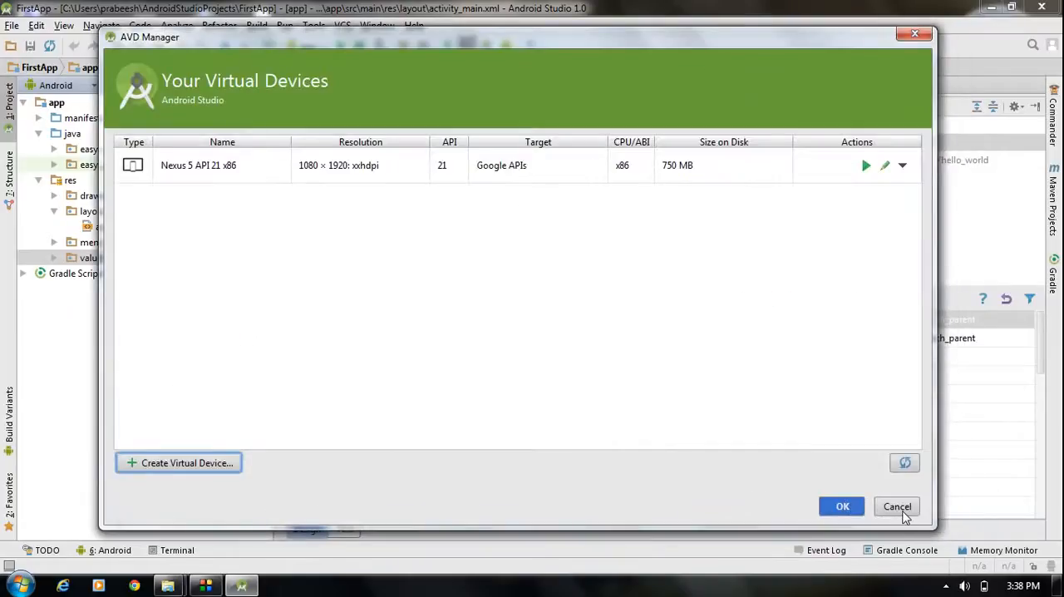
left_click(903, 512)
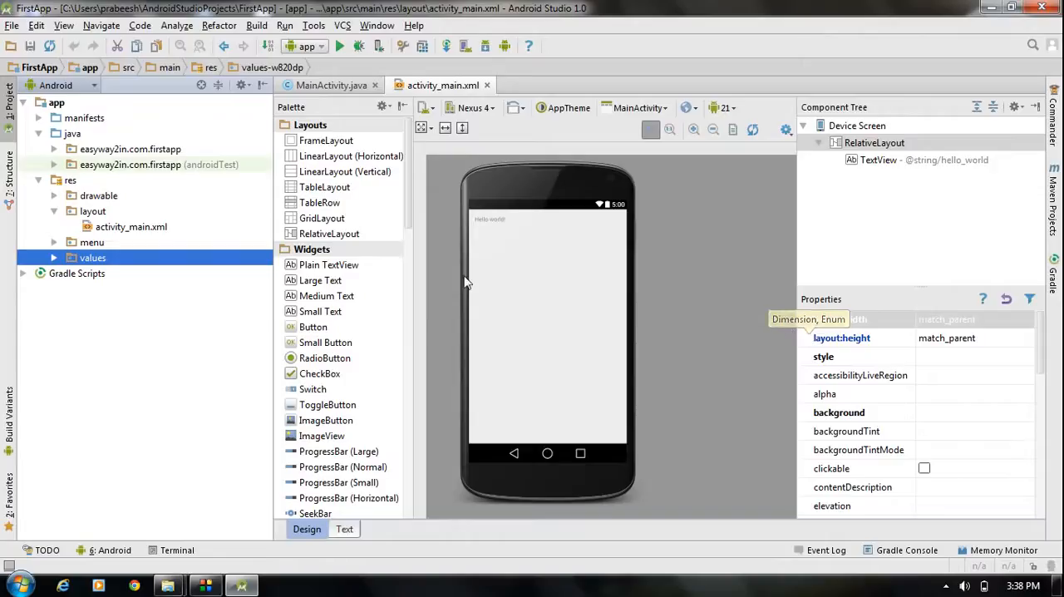
- Open the IDE settings and show the Colors & Fonts page of the Editor section
left_click(12, 26)
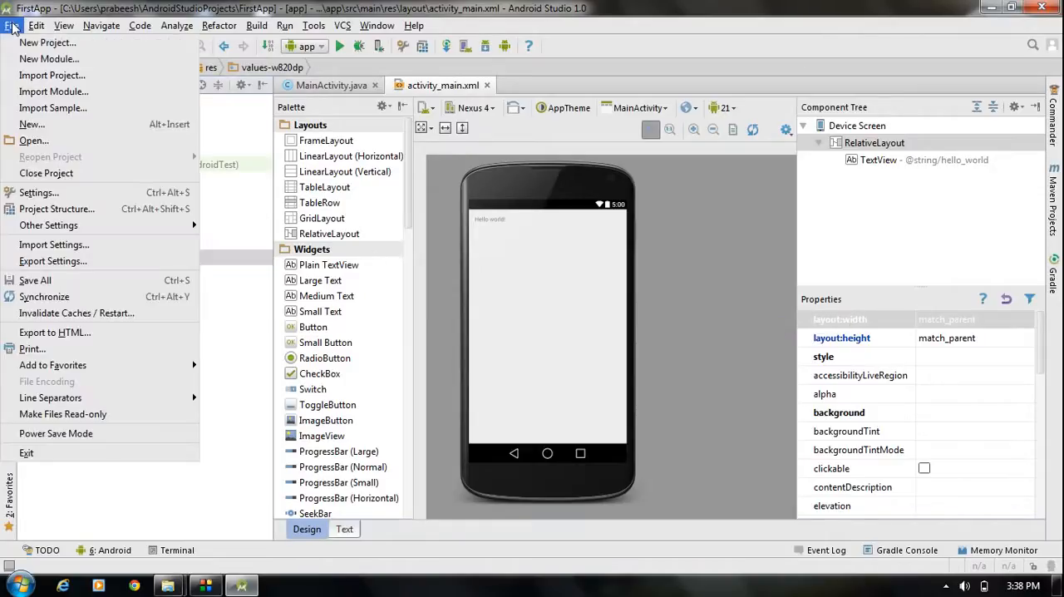
left_click(43, 198)
left_click_drag(624, 38, 594, 40)
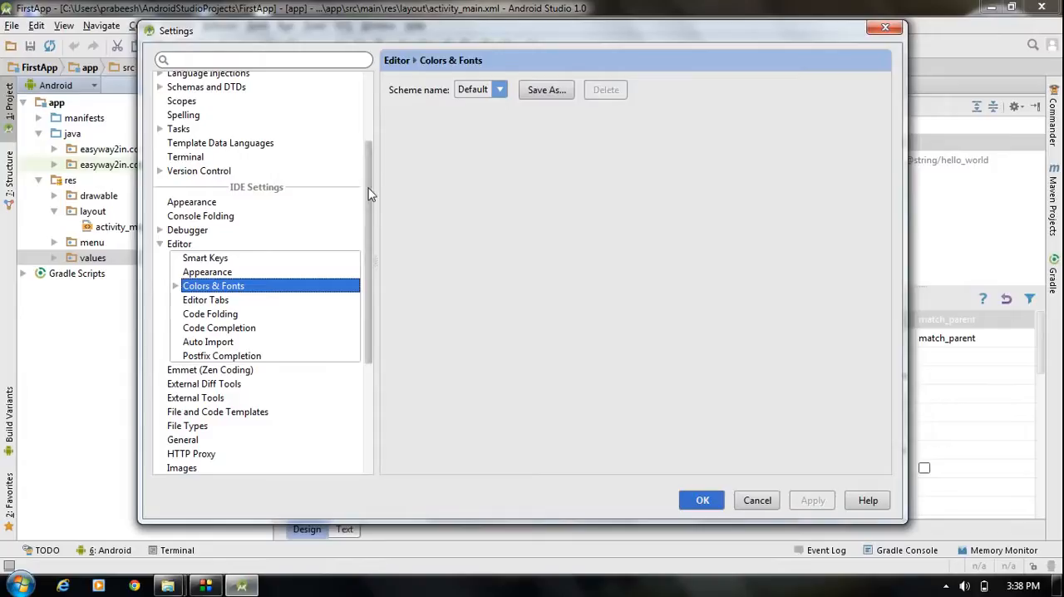
scroll(369, 200, "up", 3)
scroll(362, 178, "down", 2)
left_click(161, 298)
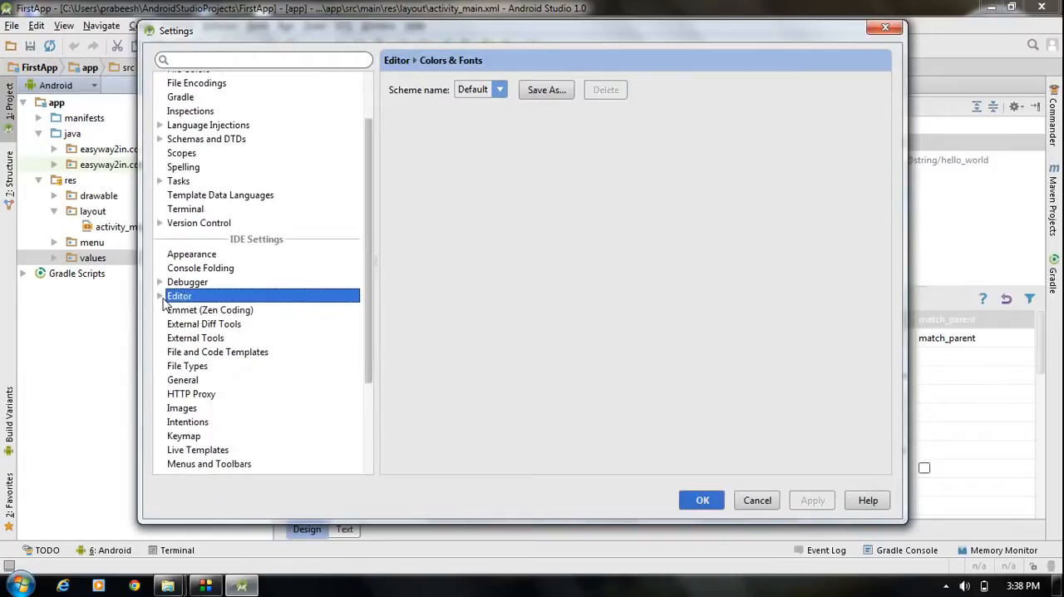
left_click(160, 296)
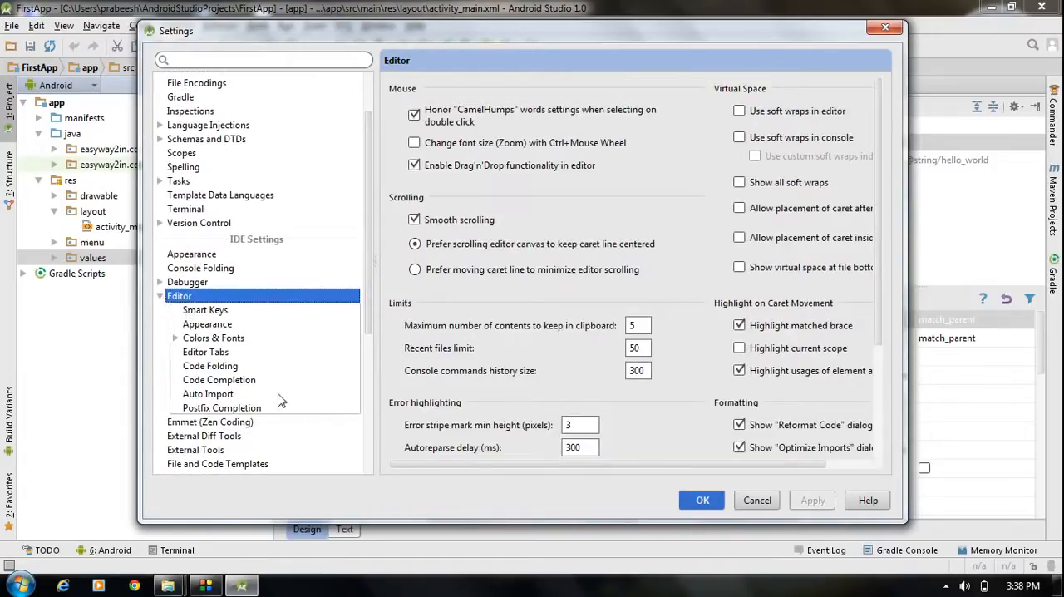
left_click(212, 339)
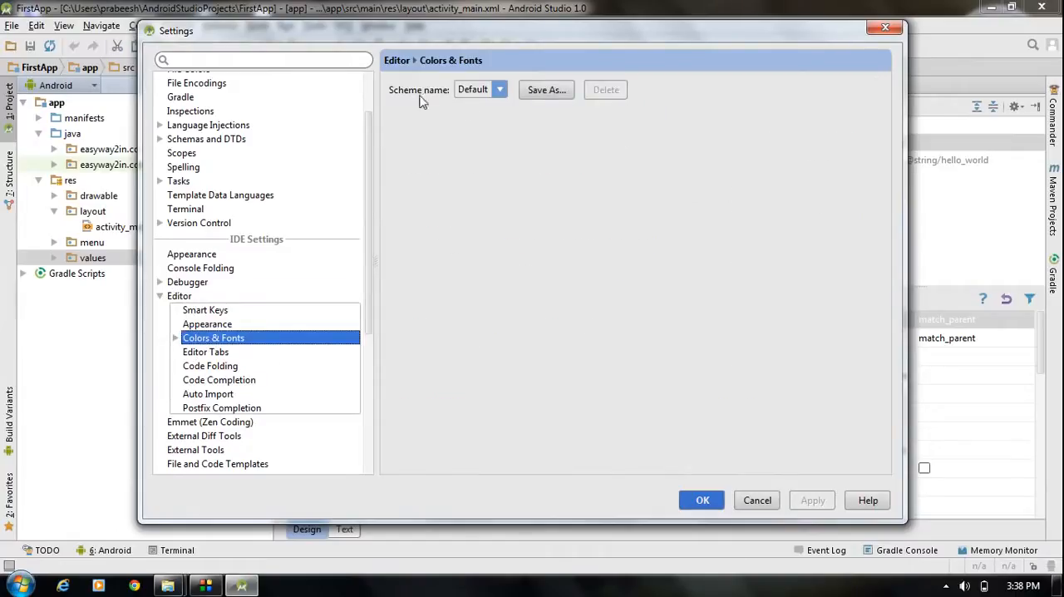
- Apply the Darcula color scheme to the editors and as the default Look and Feel, restarting the IDE for it
left_click(502, 91)
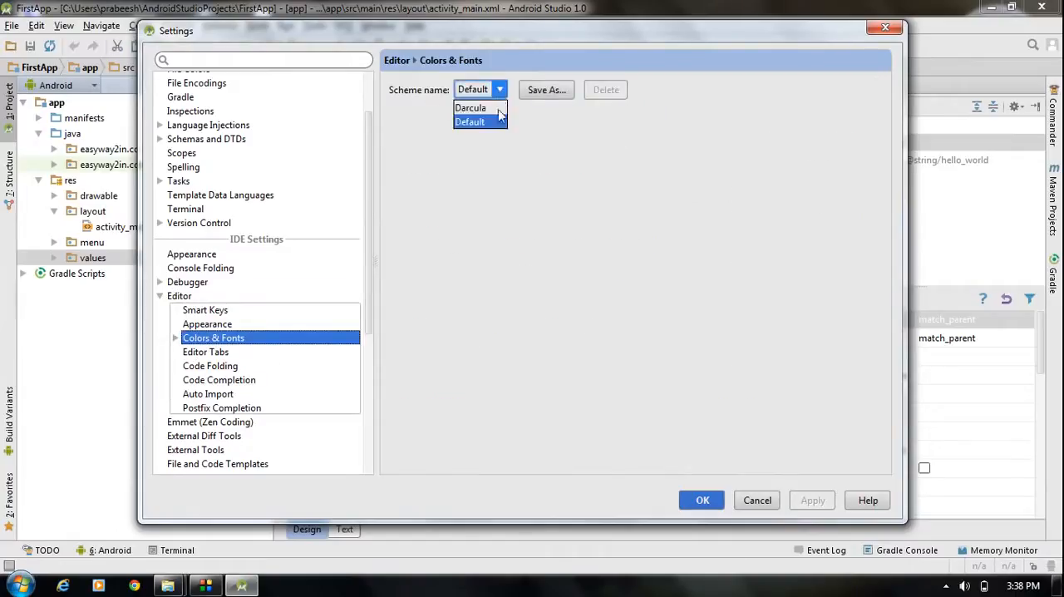
left_click(487, 111)
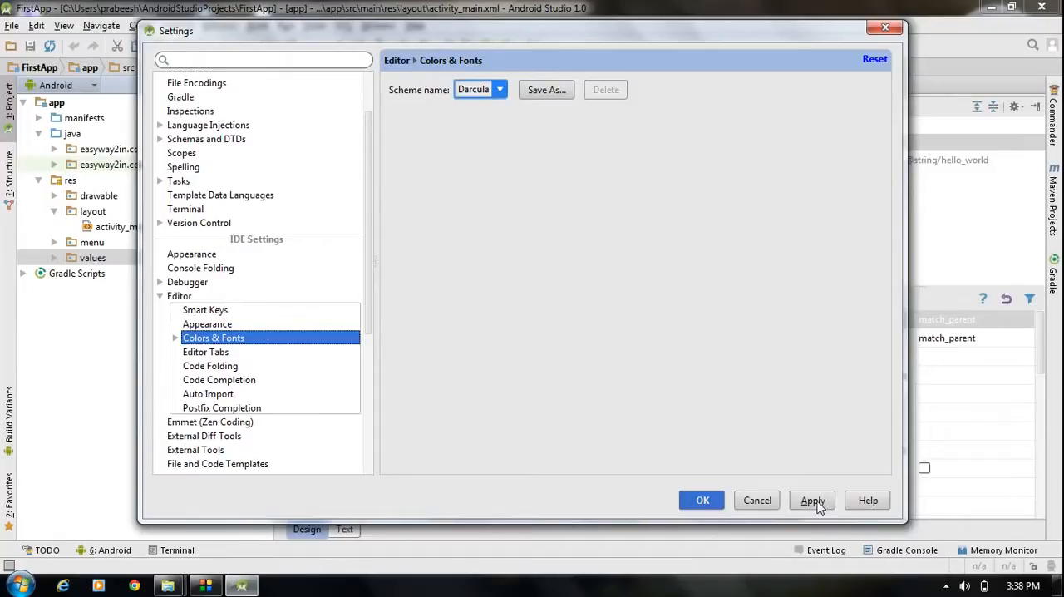
left_click(815, 502)
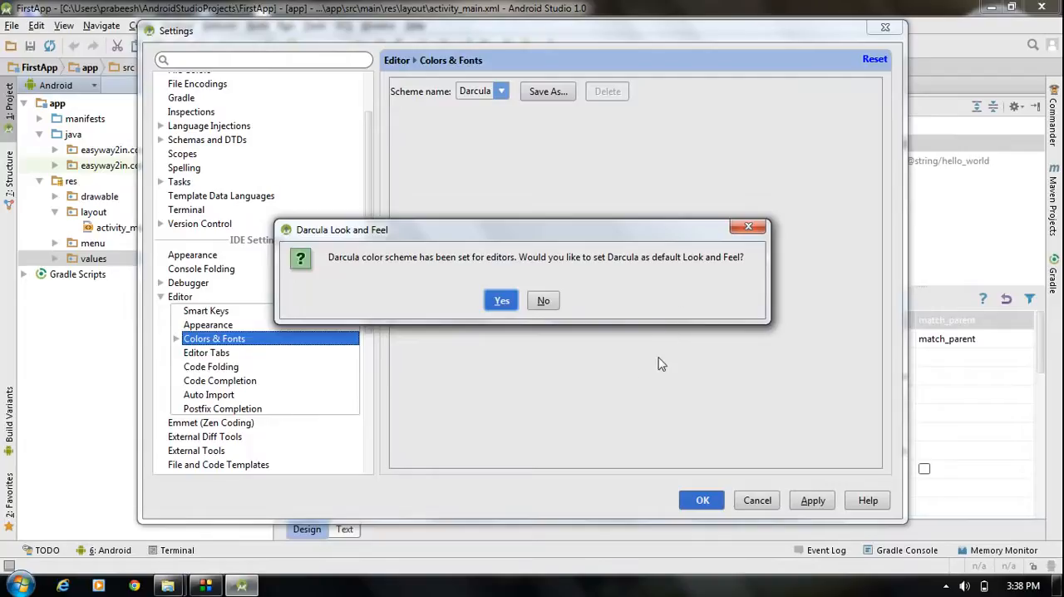
left_click(508, 304)
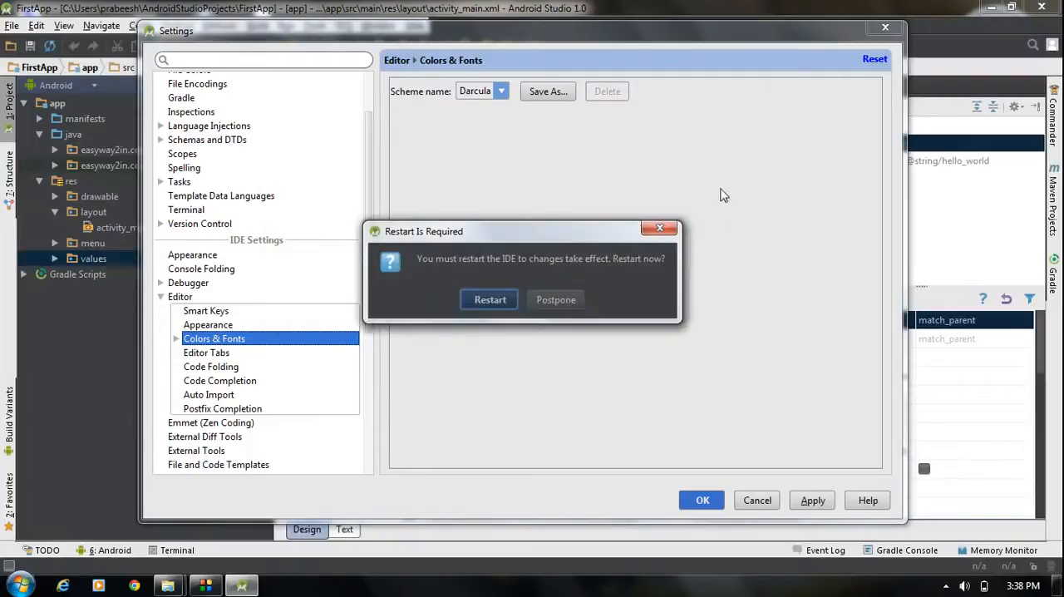
left_click(490, 304)
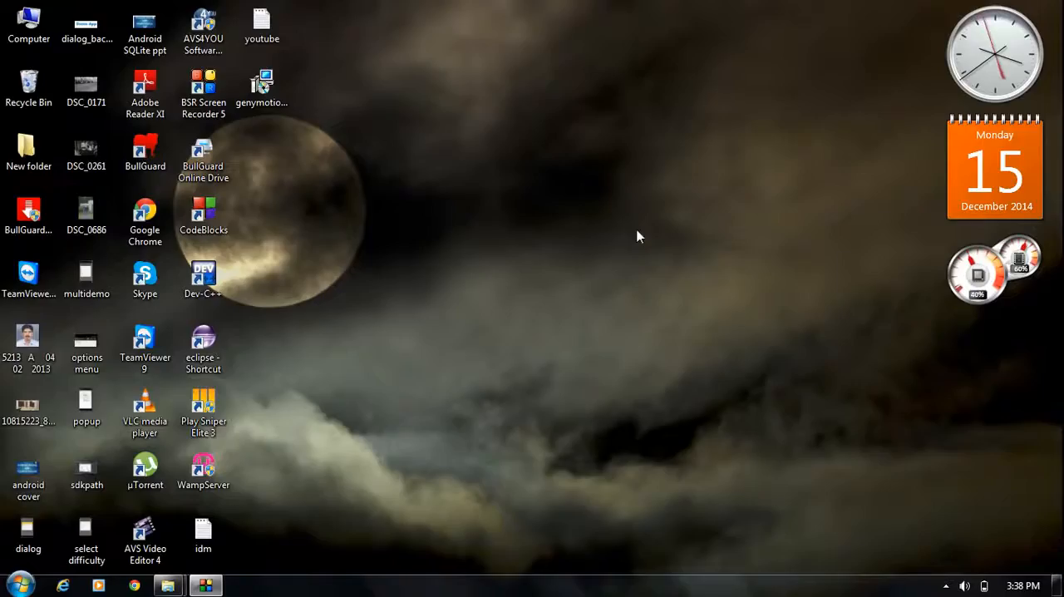
left_click(945, 585)
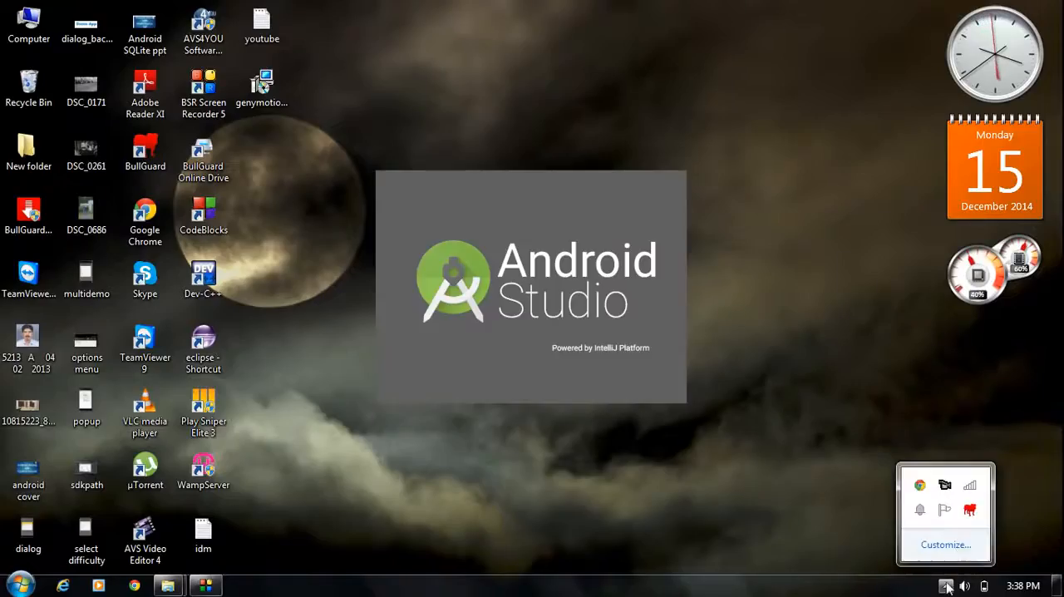
right_click(949, 496)
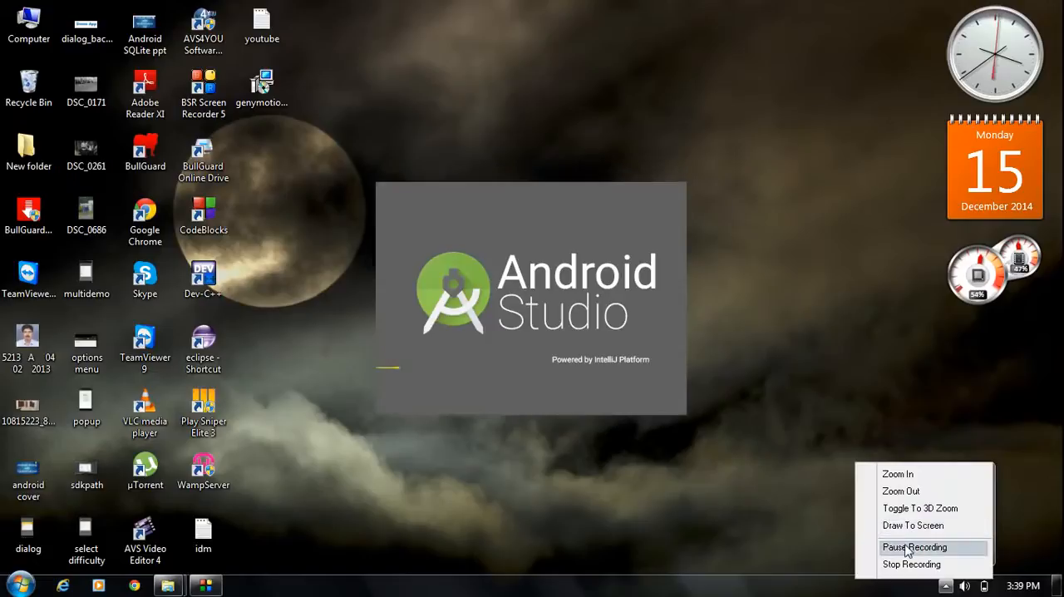
left_click(915, 547)
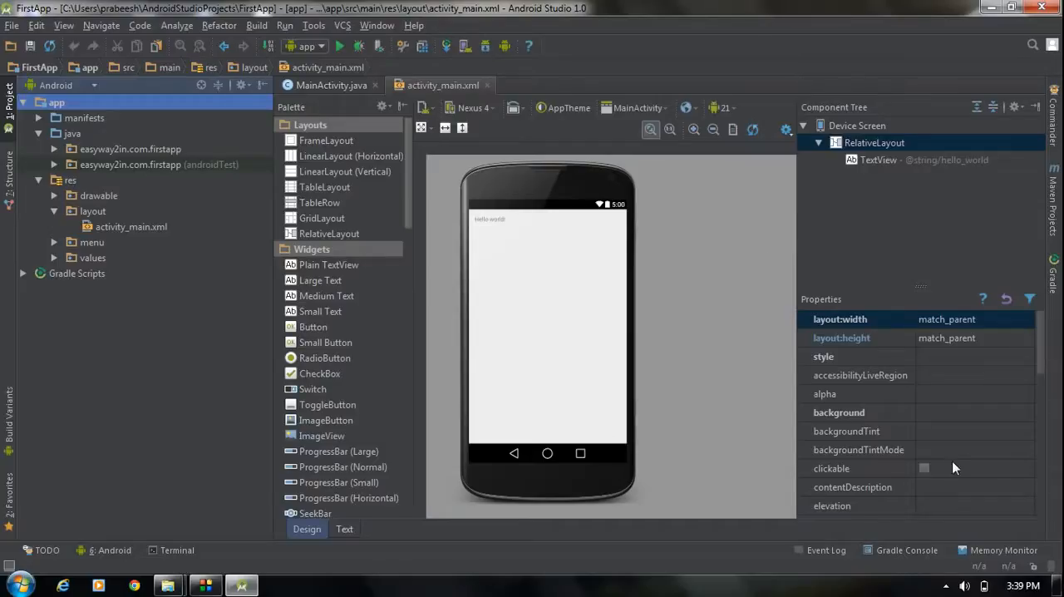
left_click(946, 585)
right_click(950, 489)
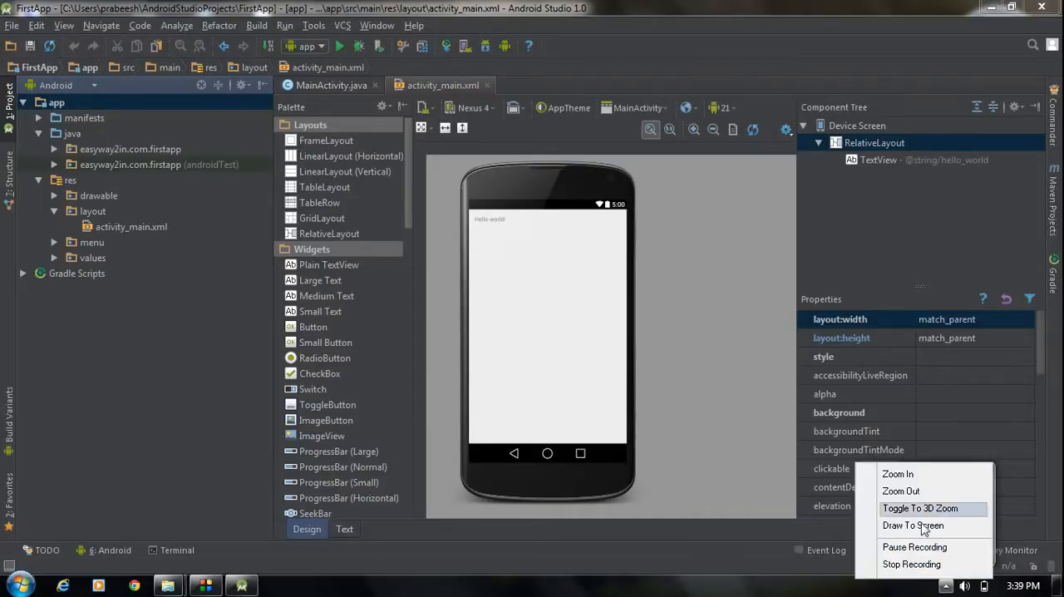